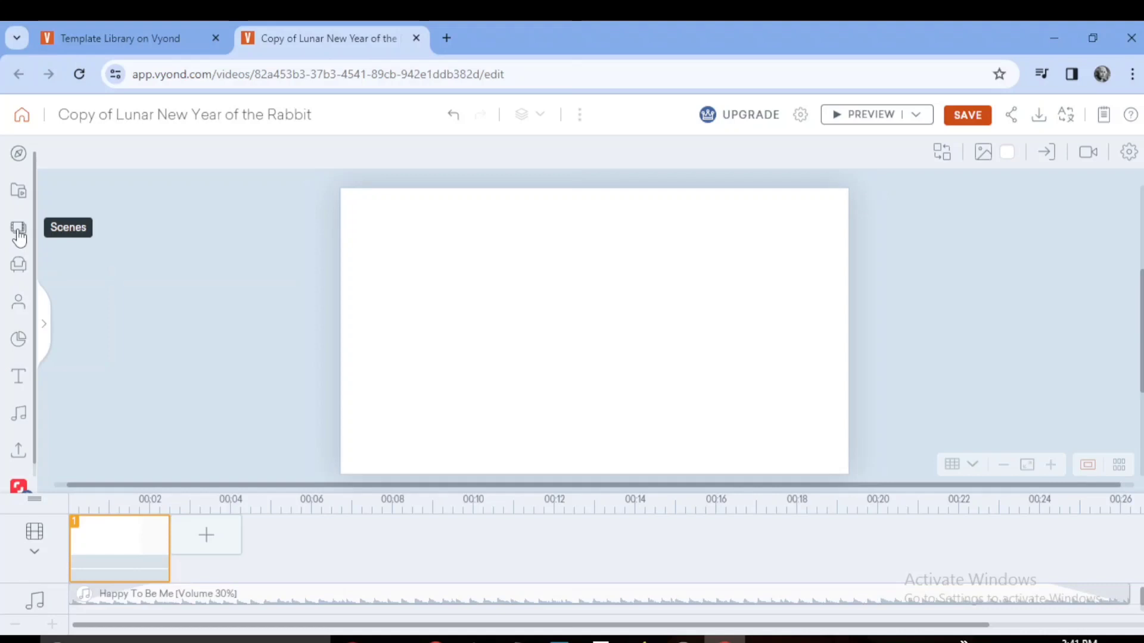
- Search the scene library for "forest" and apply the Easter - Egg hunt scene to the blank first scene
{"action": "left_click", "coordinate": [19, 232]}
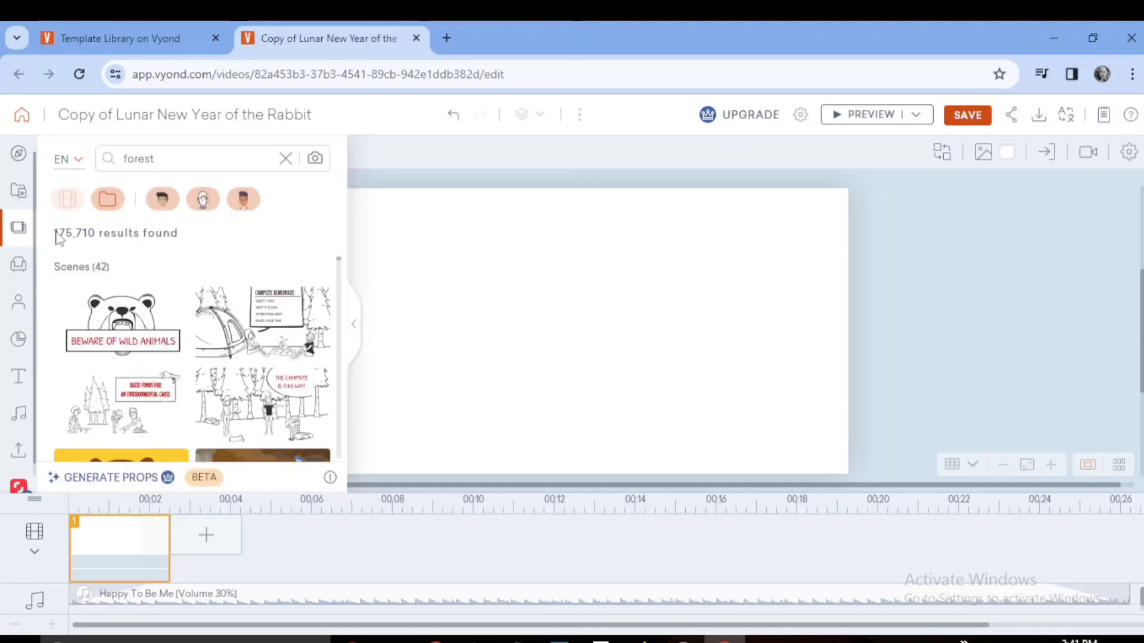
{"action": "left_click", "coordinate": [211, 166]}
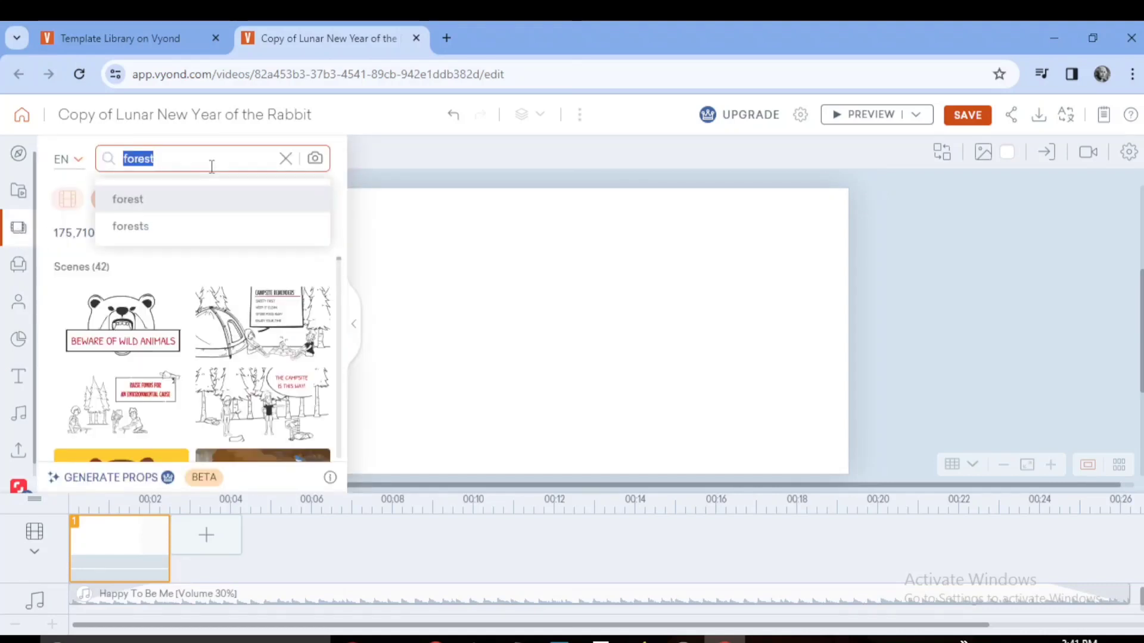
{"action": "key", "text": "Return"}
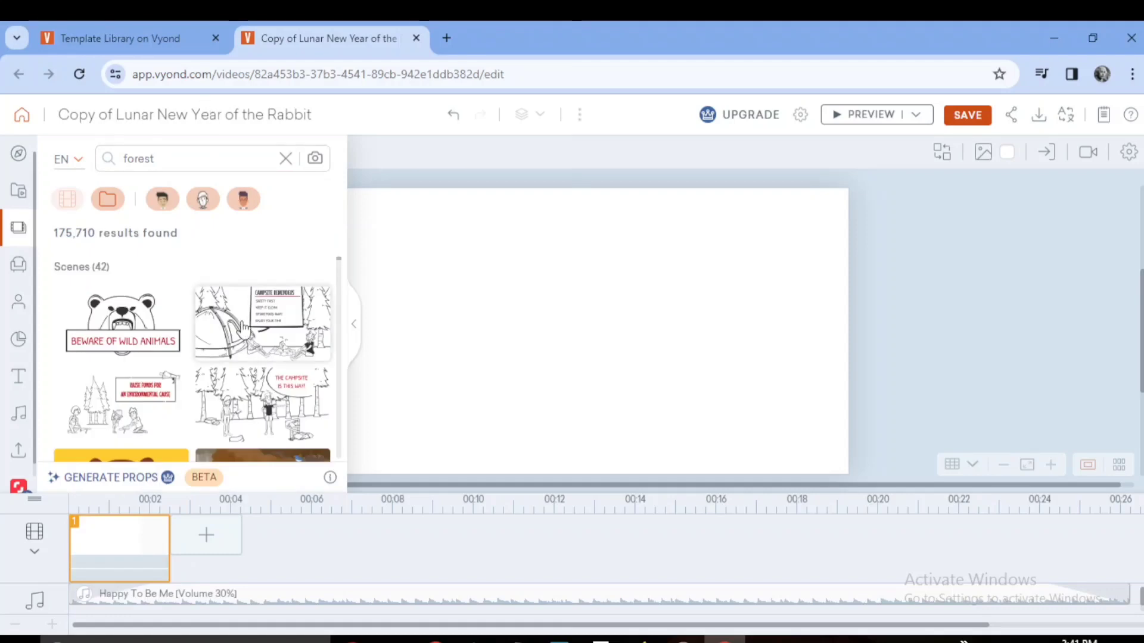
{"action": "scroll", "coordinate": [227, 360], "scroll_direction": "down", "scroll_amount": 5}
{"action": "scroll", "coordinate": [229, 367], "scroll_direction": "down", "scroll_amount": 2}
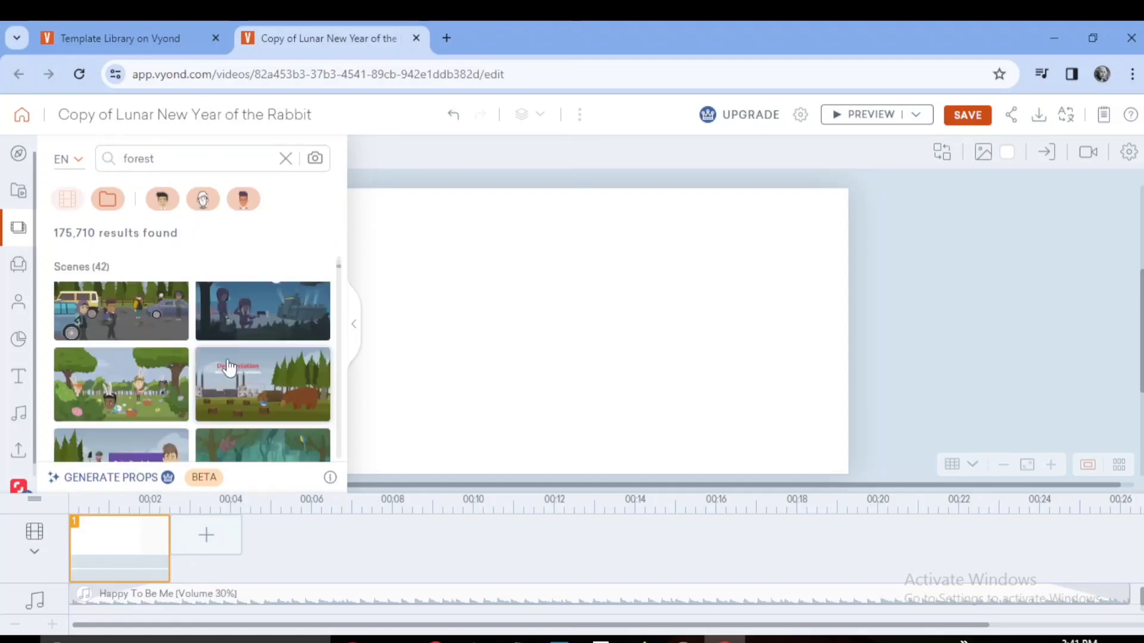
{"action": "scroll", "coordinate": [229, 367], "scroll_direction": "down", "scroll_amount": 1}
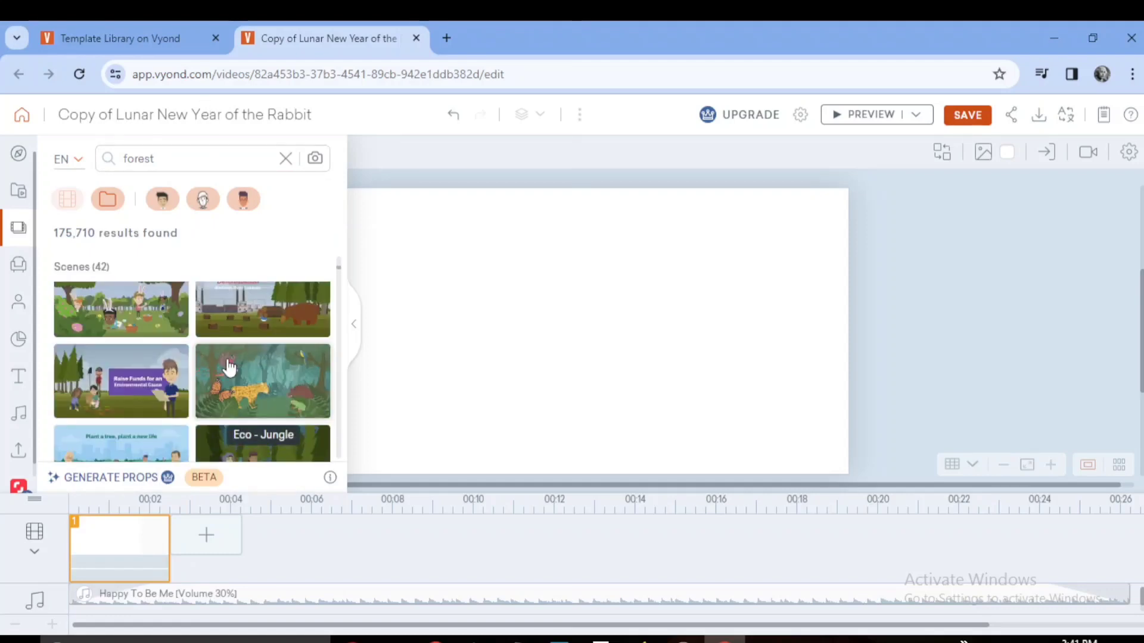
{"action": "scroll", "coordinate": [229, 368], "scroll_direction": "down", "scroll_amount": 2}
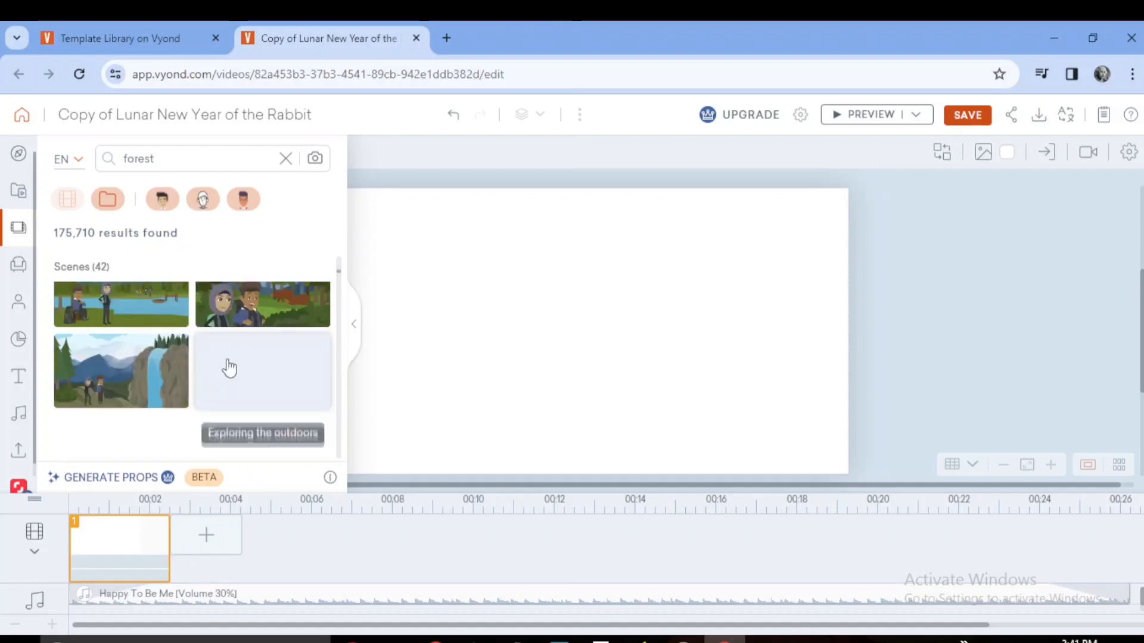
{"action": "scroll", "coordinate": [229, 368], "scroll_direction": "up", "scroll_amount": 3}
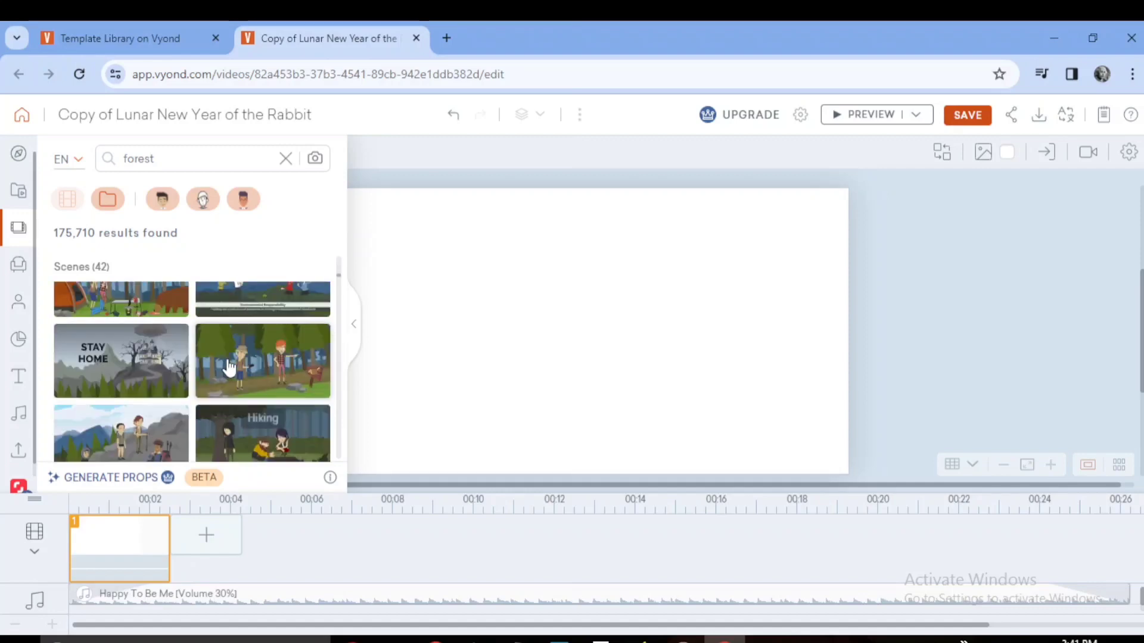
{"action": "scroll", "coordinate": [229, 367], "scroll_direction": "up", "scroll_amount": 3}
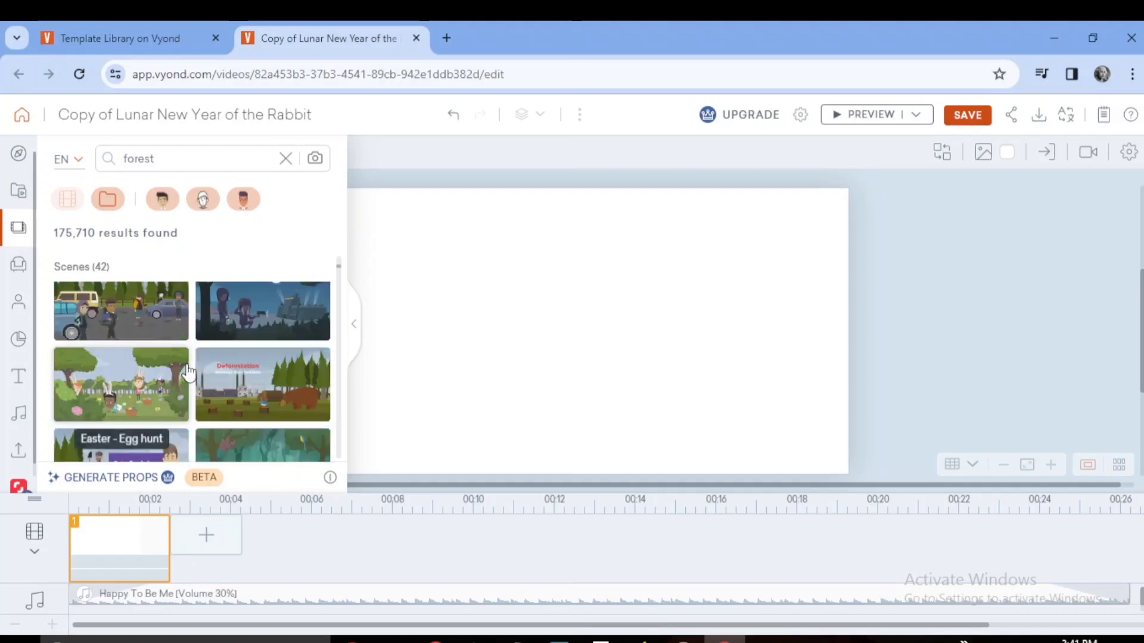
{"action": "left_click", "coordinate": [153, 379]}
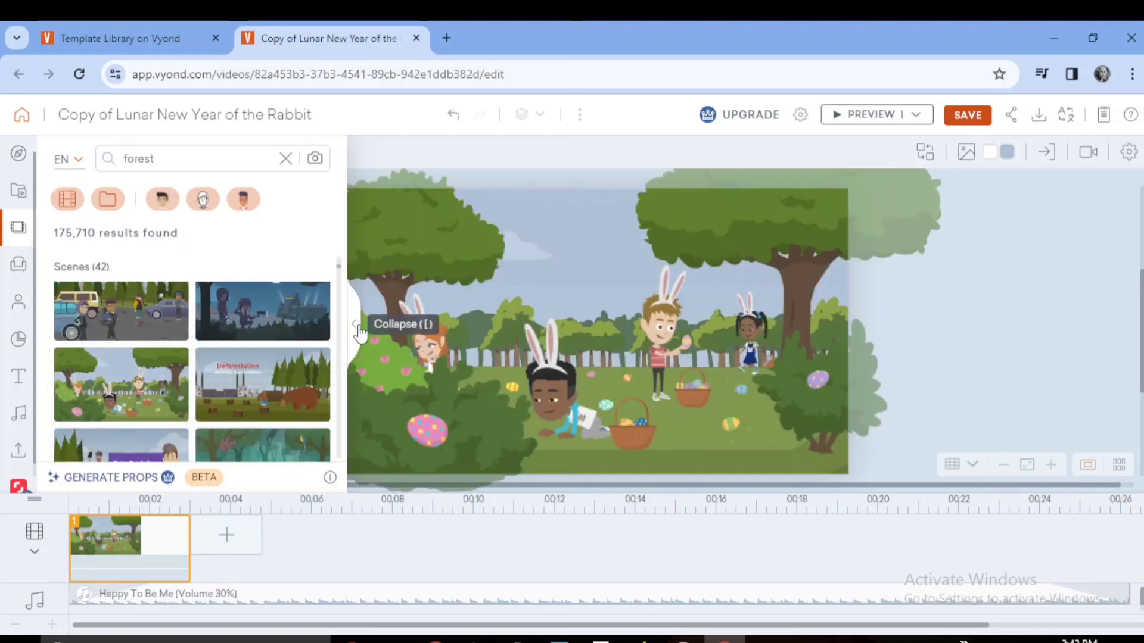
{"action": "left_click", "coordinate": [355, 324]}
- Delete the left-hand tree, bushes and children, plus the standing boy in the striped shirt, from the egg hunt scene
{"action": "left_click_drag", "start_coordinate": [188, 170], "coordinate": [561, 481]}
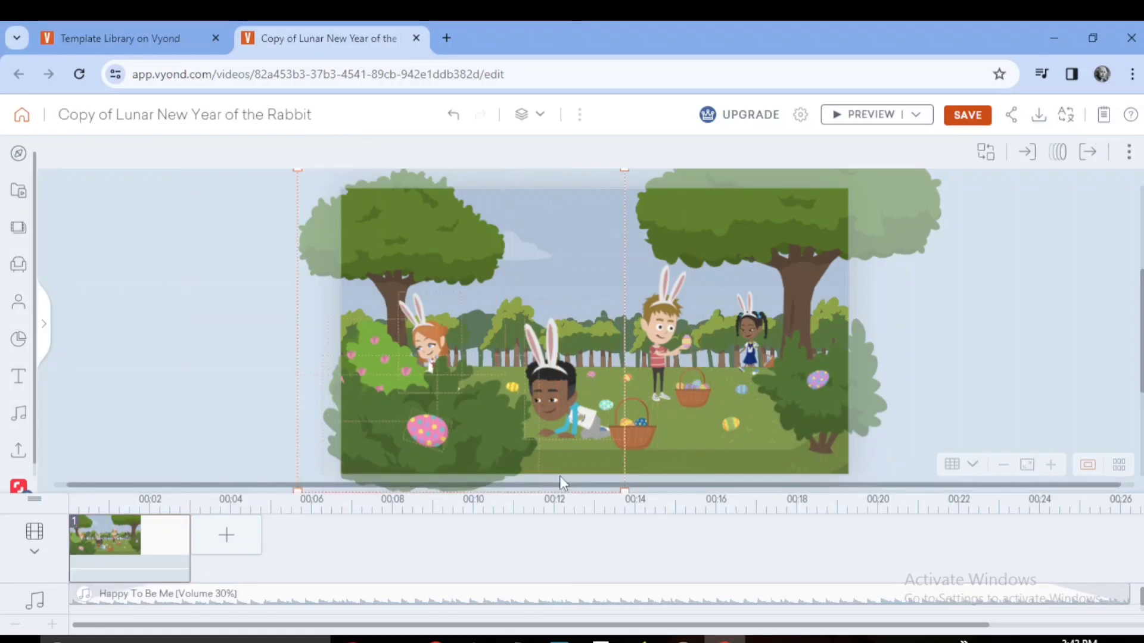
{"action": "key", "text": "Delete"}
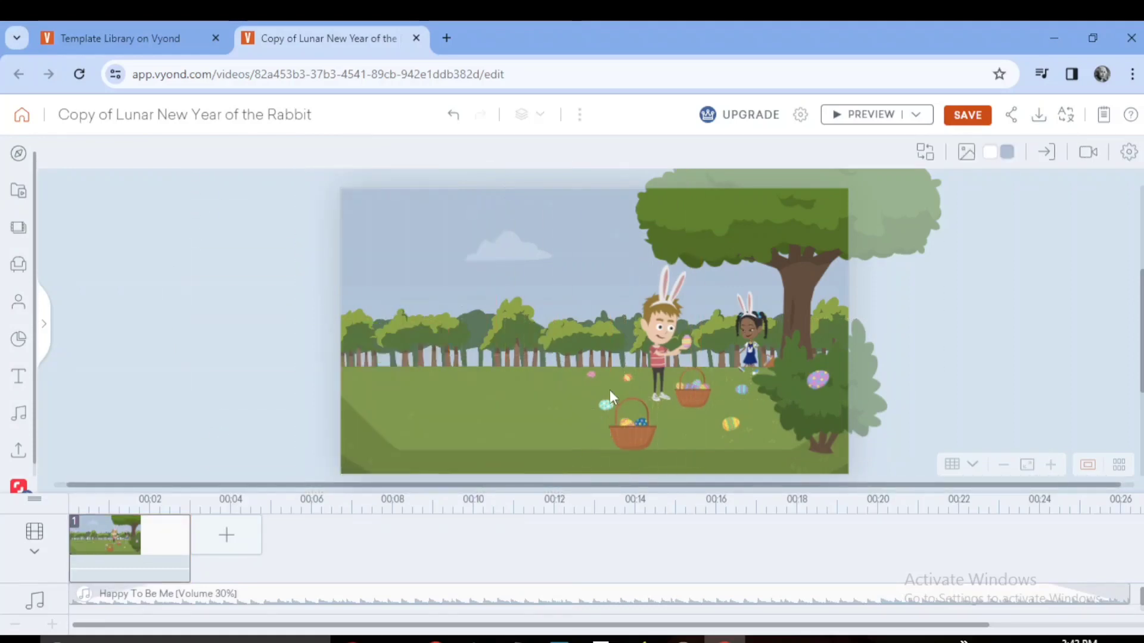
{"action": "left_click", "coordinate": [658, 310]}
{"action": "key", "text": "Delete"}
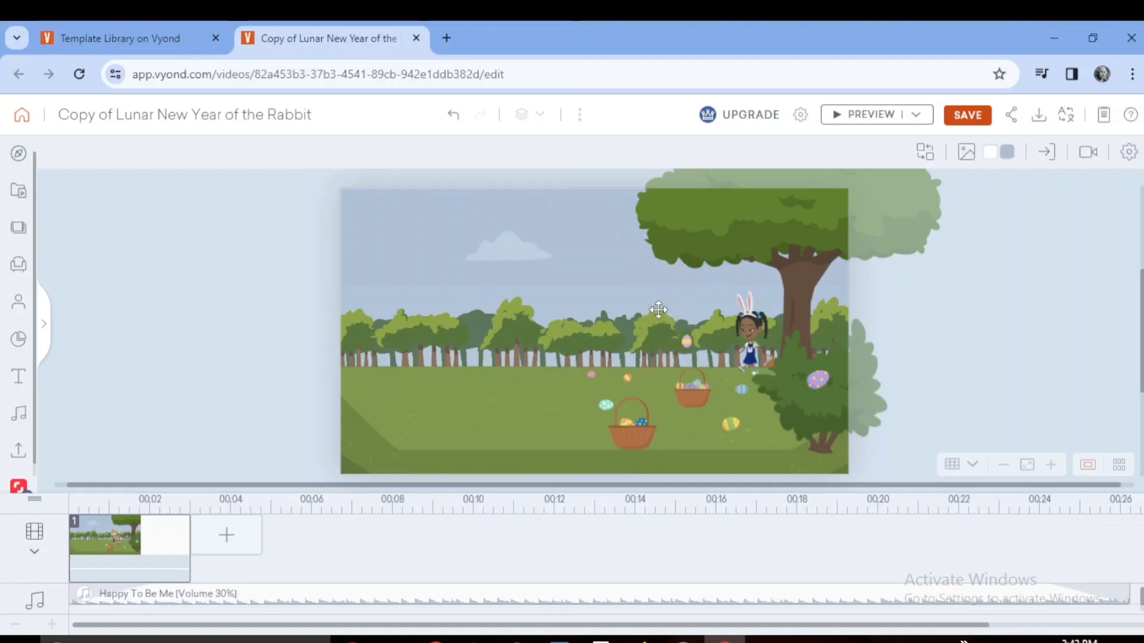
- Move the remaining large tree inward so its trunk stands on the grass just right of the scene's centre
{"action": "left_click", "coordinate": [698, 229]}
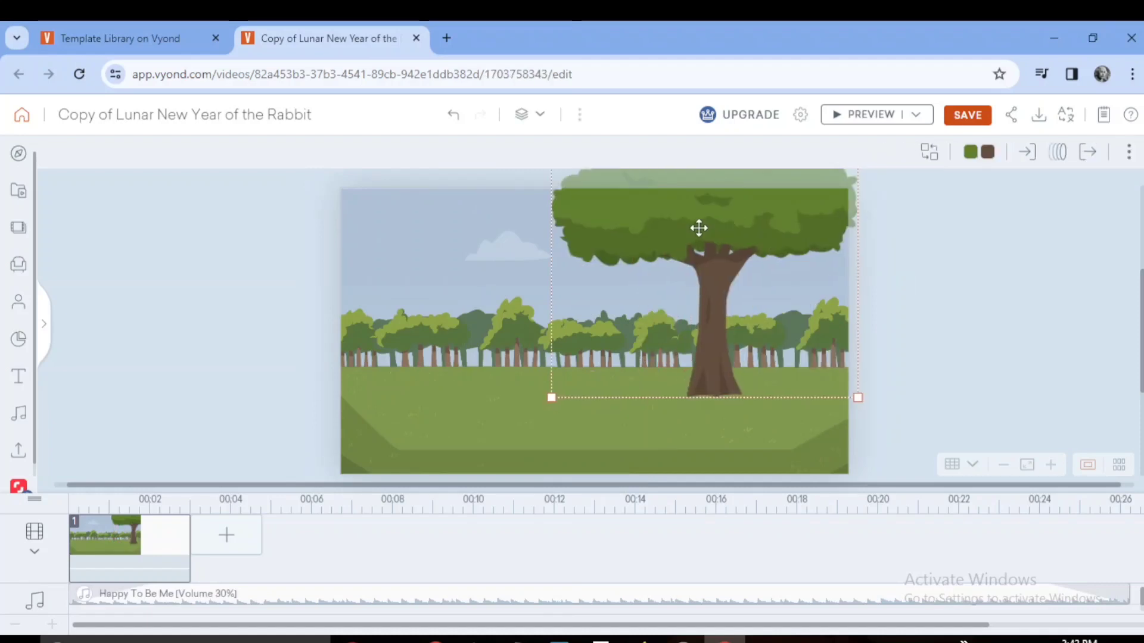
{"action": "left_click", "coordinate": [916, 313]}
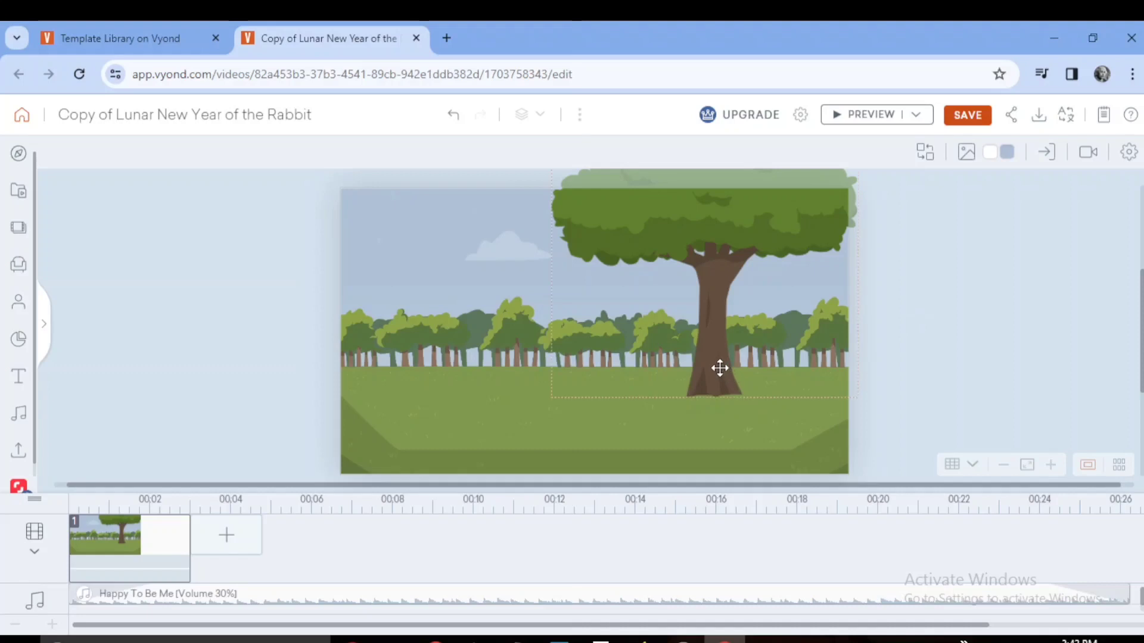
{"action": "left_click_drag", "start_coordinate": [720, 371], "coordinate": [718, 355]}
{"action": "left_click", "coordinate": [935, 378]}
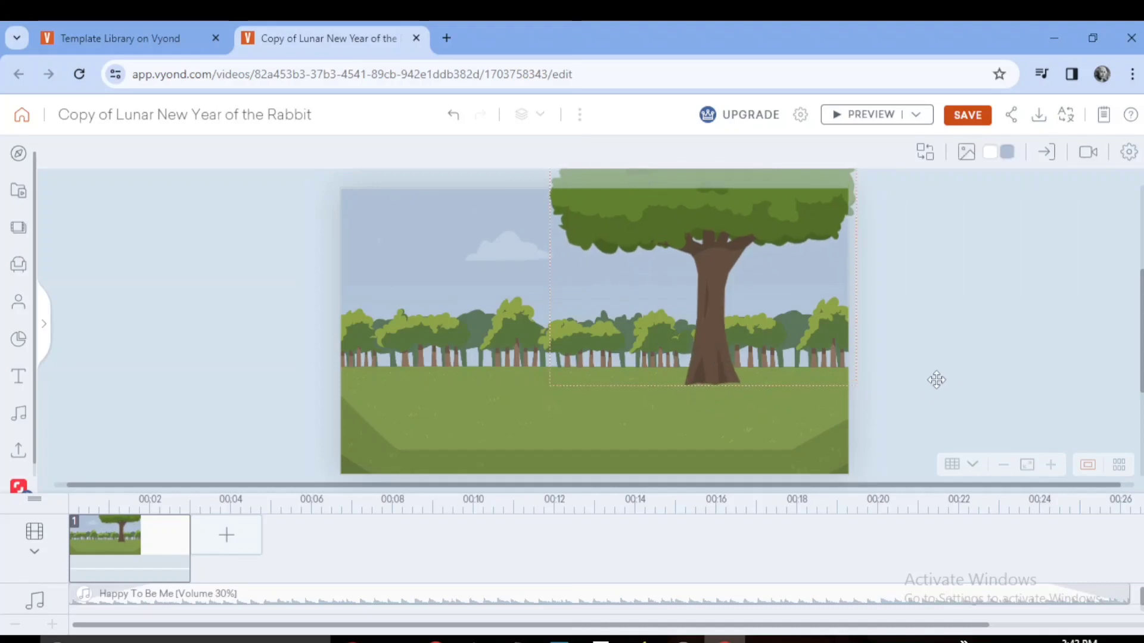
{"action": "left_click", "coordinate": [683, 234]}
{"action": "left_click_drag", "start_coordinate": [682, 234], "coordinate": [680, 242]}
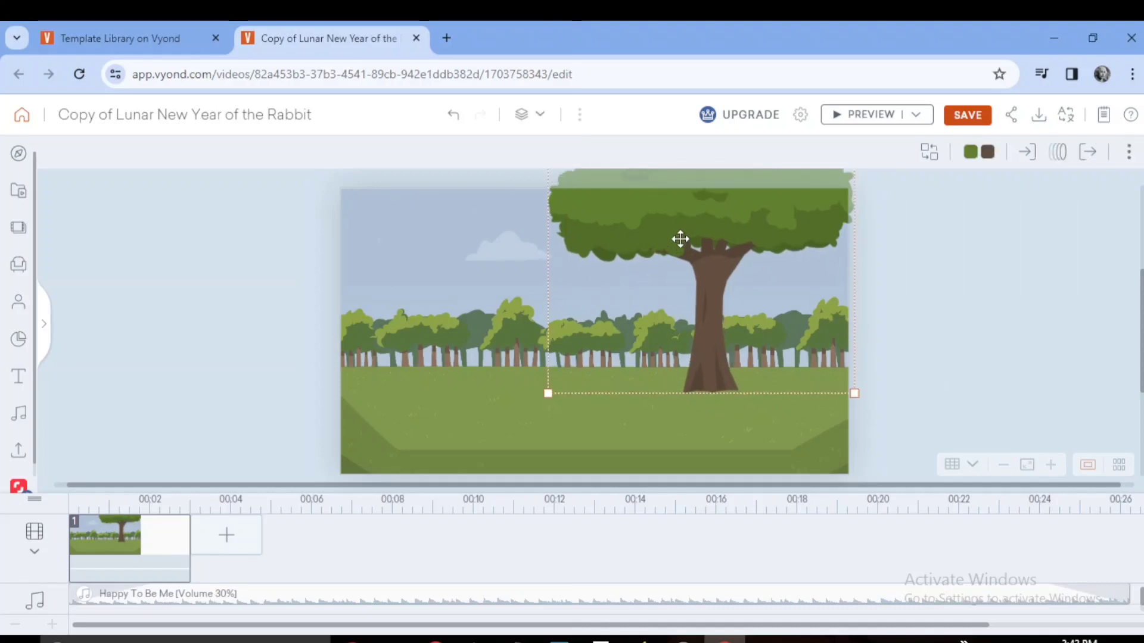
{"action": "left_click", "coordinate": [980, 342]}
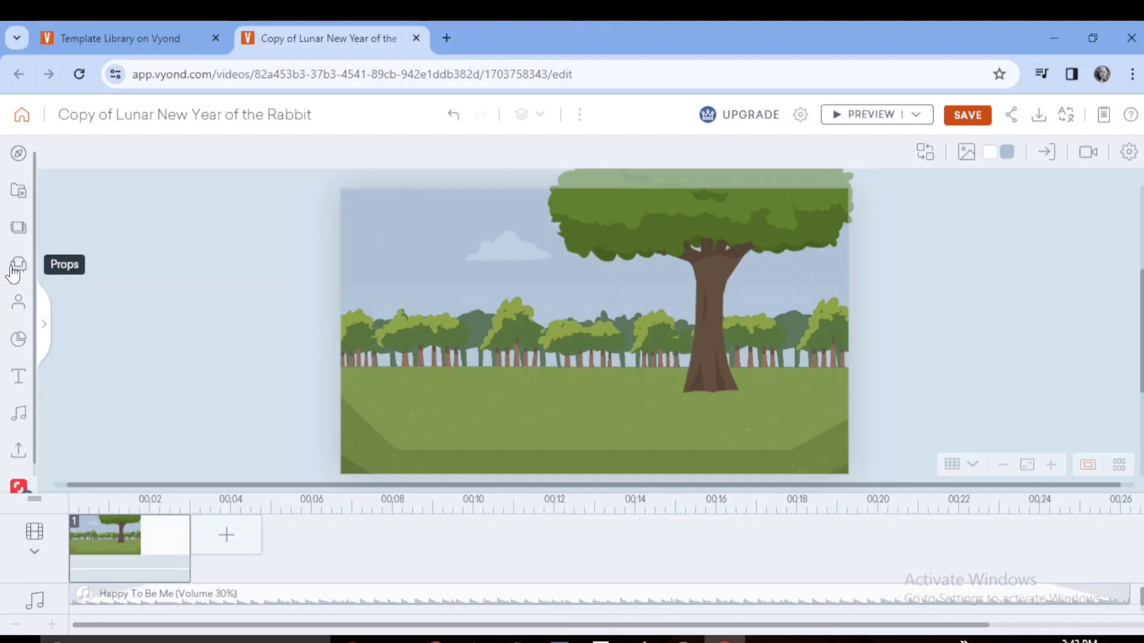
- Add the bearded man in the green sweater from the Business Friendly Casual characters to the scene
{"action": "left_click", "coordinate": [23, 305]}
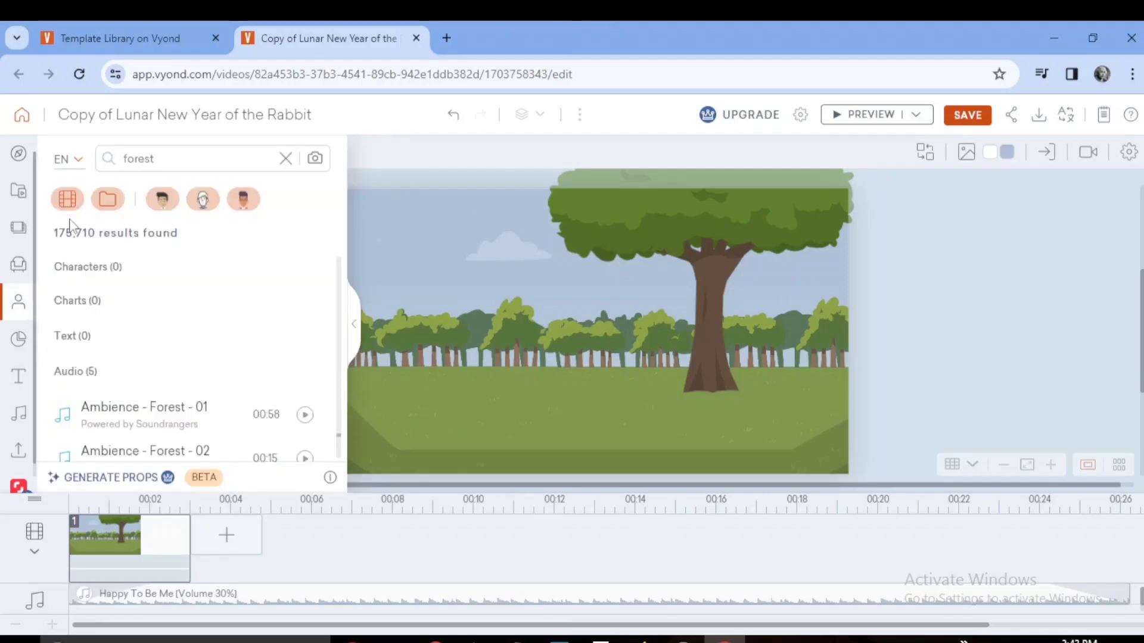
{"action": "left_click", "coordinate": [285, 158]}
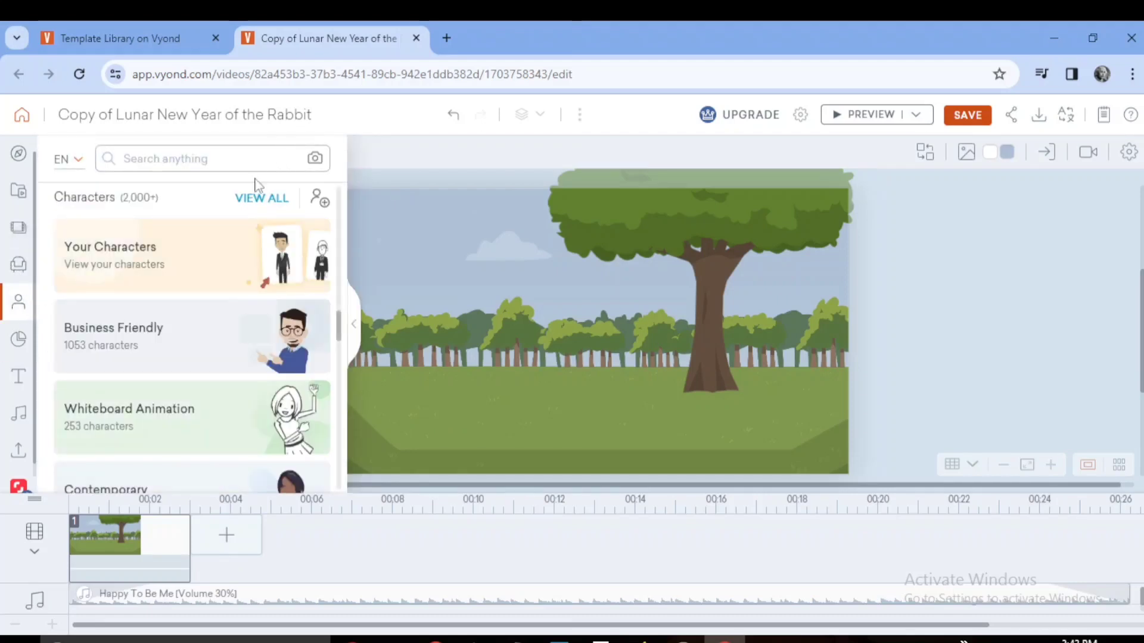
{"action": "left_click", "coordinate": [194, 260]}
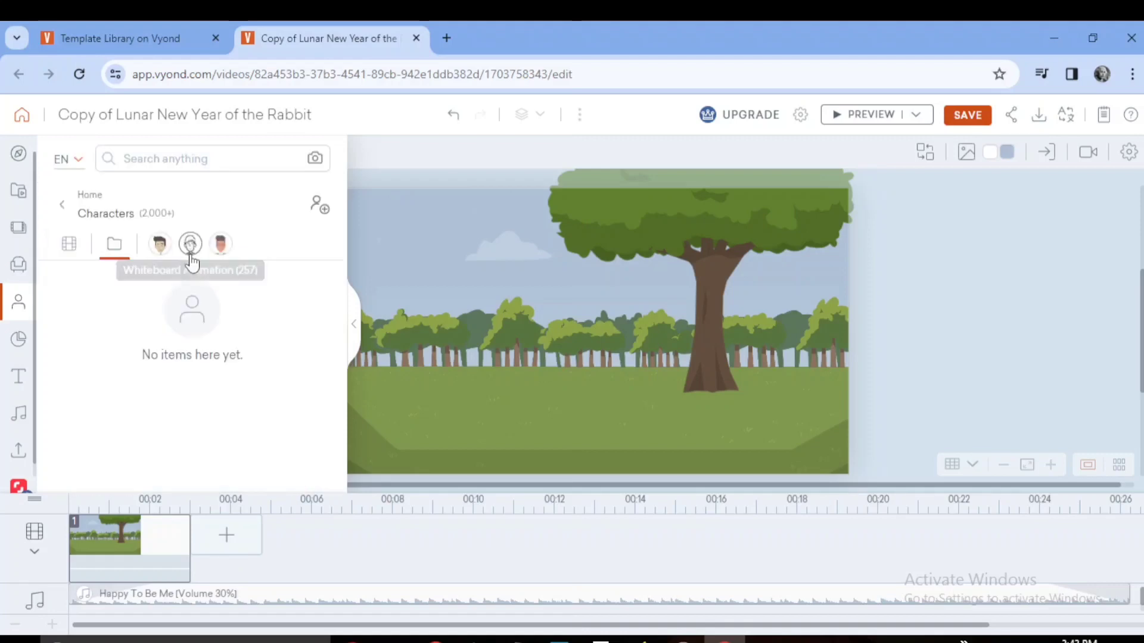
{"action": "left_click", "coordinate": [158, 244]}
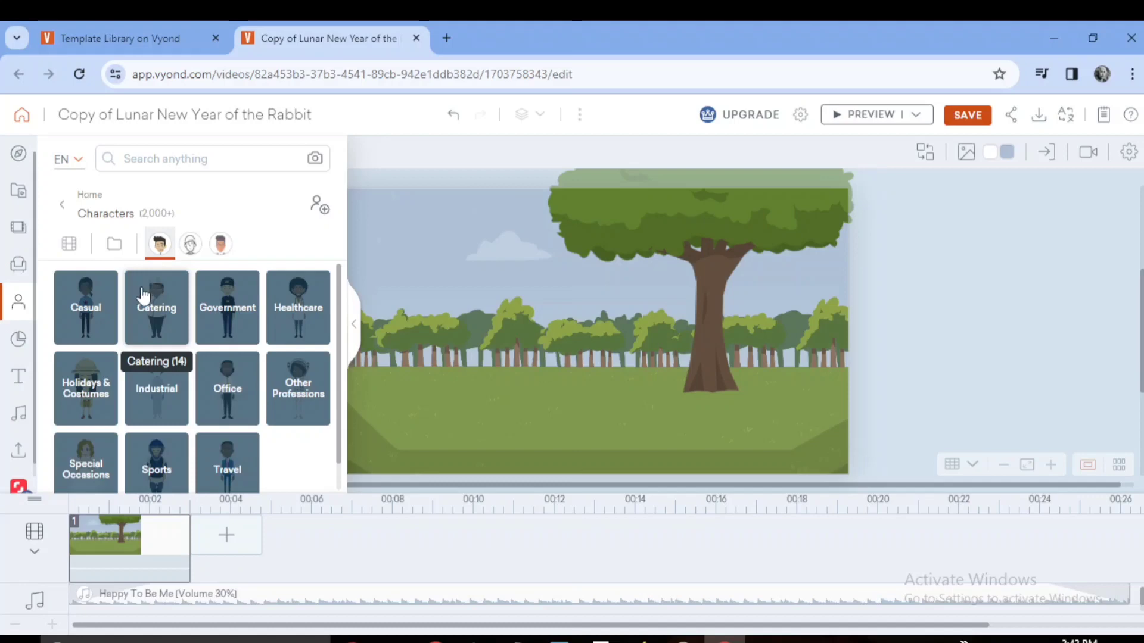
{"action": "left_click", "coordinate": [100, 302]}
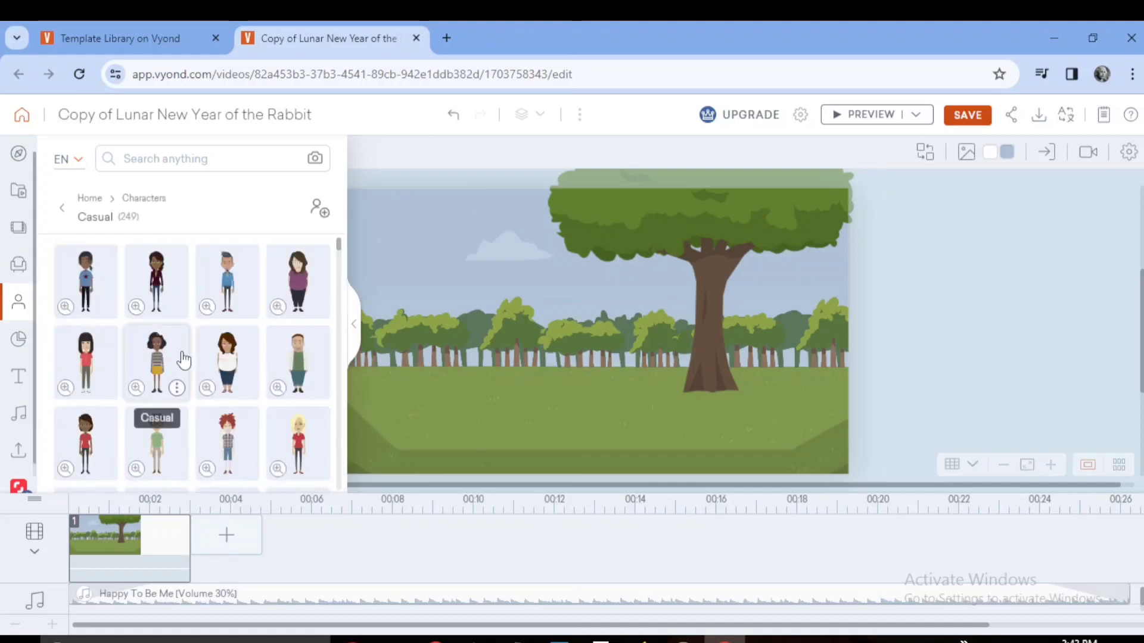
{"action": "scroll", "coordinate": [199, 359], "scroll_direction": "down", "scroll_amount": 4}
{"action": "scroll", "coordinate": [198, 359], "scroll_direction": "down", "scroll_amount": 8}
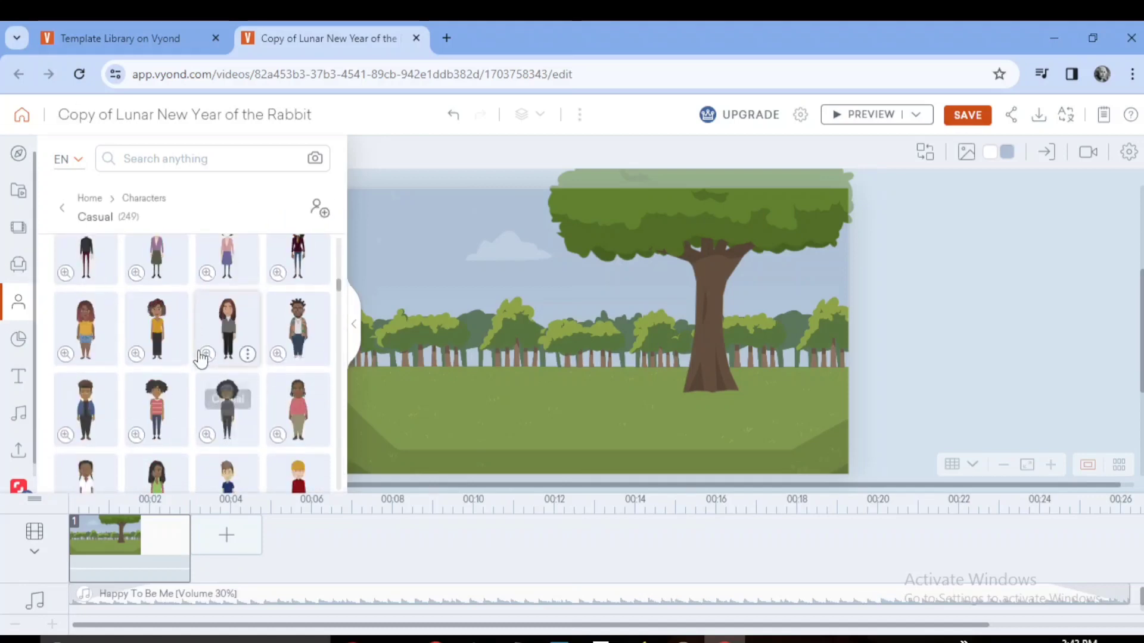
{"action": "scroll", "coordinate": [200, 359], "scroll_direction": "down", "scroll_amount": 6}
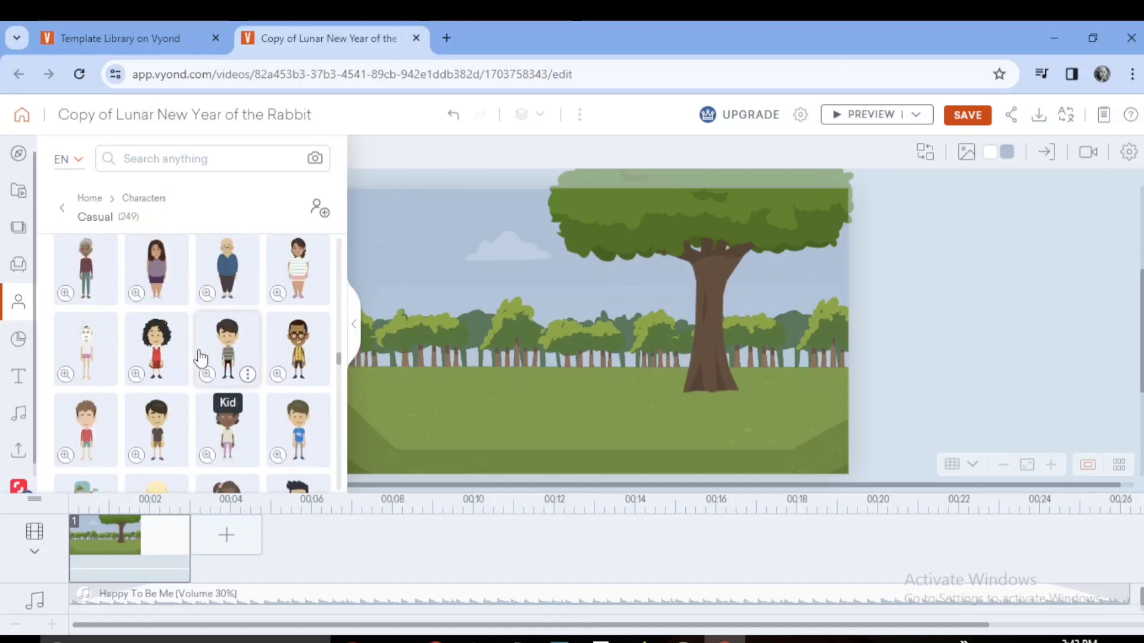
{"action": "scroll", "coordinate": [200, 358], "scroll_direction": "up", "scroll_amount": 1}
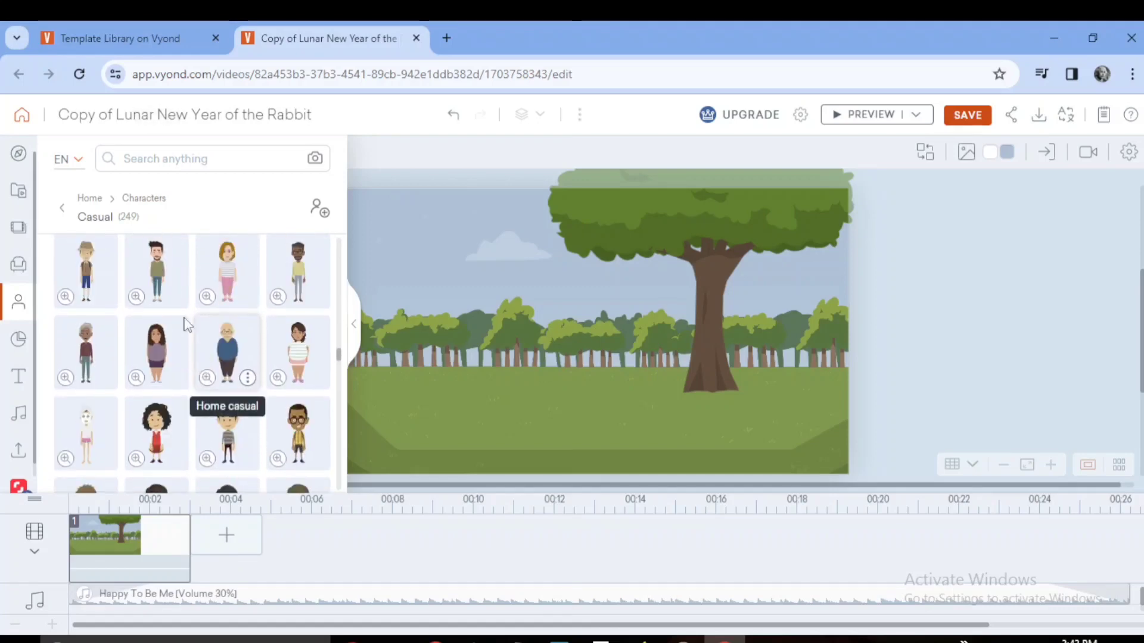
{"action": "left_click", "coordinate": [160, 267]}
- Add the barefoot Casual man in light teal clothes and place him to the right of the tree trunk
{"action": "scroll", "coordinate": [237, 395], "scroll_direction": "down", "scroll_amount": 3}
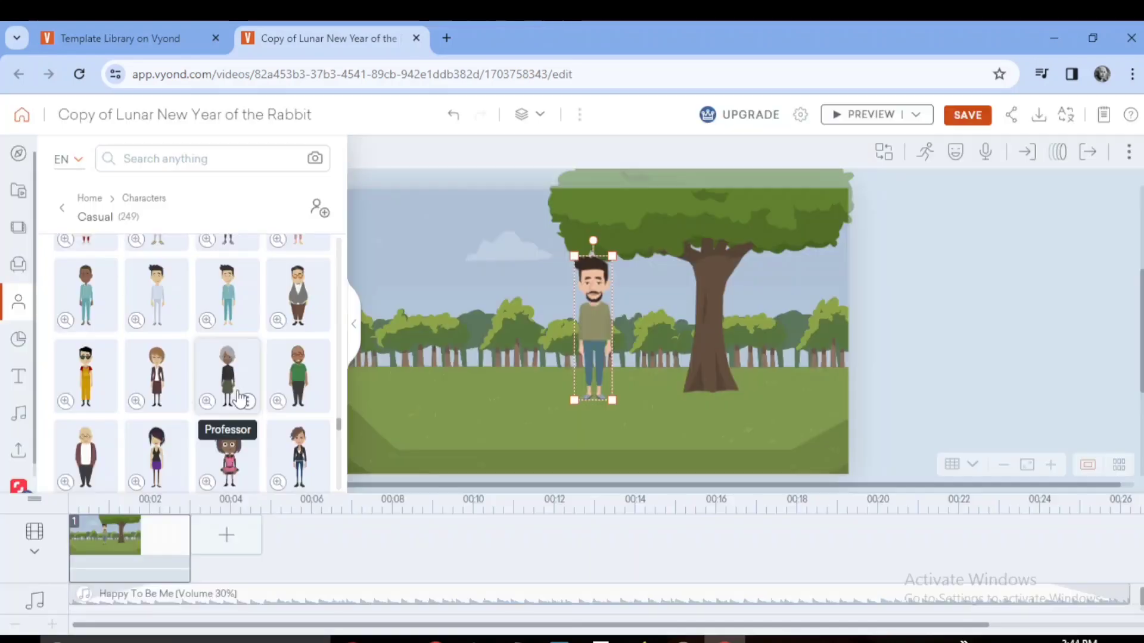
{"action": "left_click", "coordinate": [233, 301]}
{"action": "left_click_drag", "start_coordinate": [602, 306], "coordinate": [760, 314]}
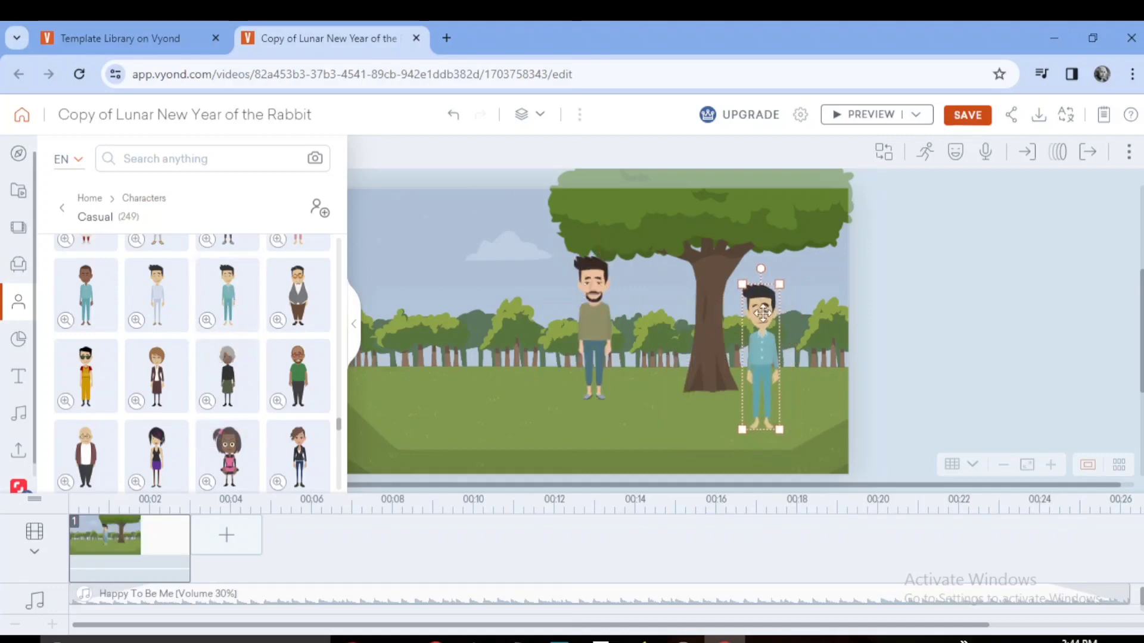
{"action": "right_click", "coordinate": [760, 314]}
{"action": "left_click", "coordinate": [742, 311]}
- Search the teal-clothed man's actions for "slipping", preview the lying-down action and look through the other matches
{"action": "left_click", "coordinate": [924, 153]}
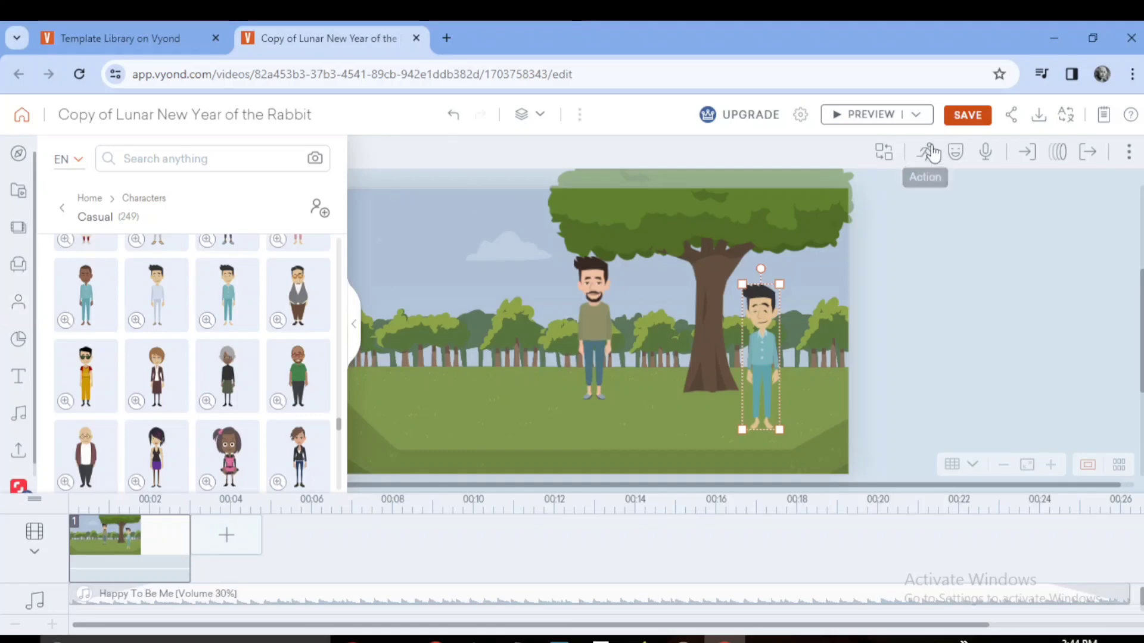
{"action": "left_click", "coordinate": [985, 190]}
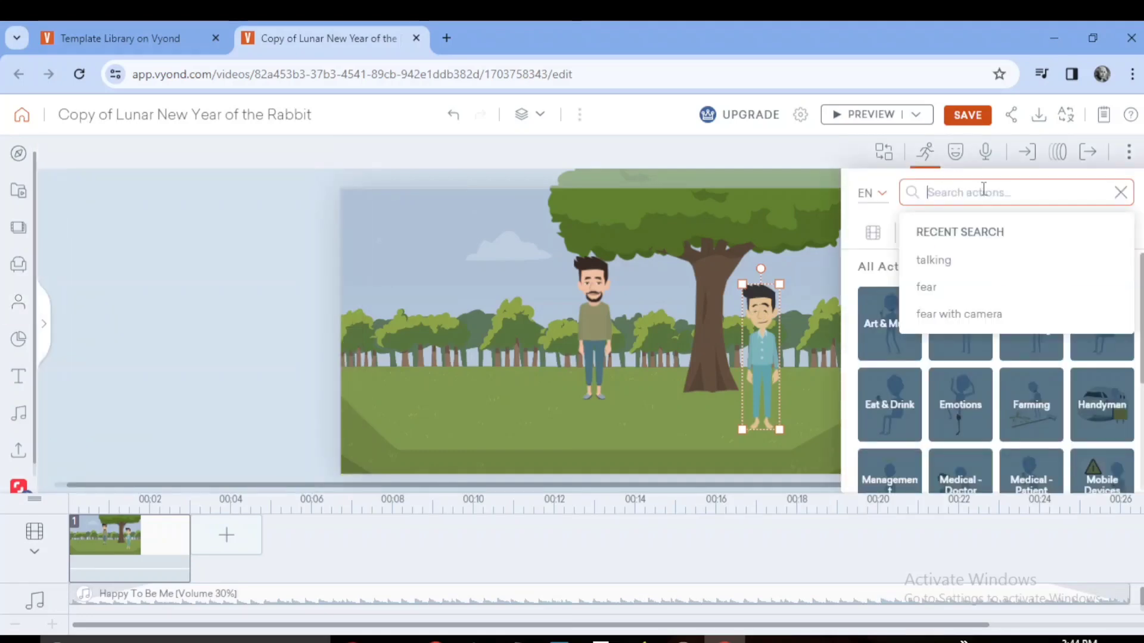
{"action": "type", "text": "s"}
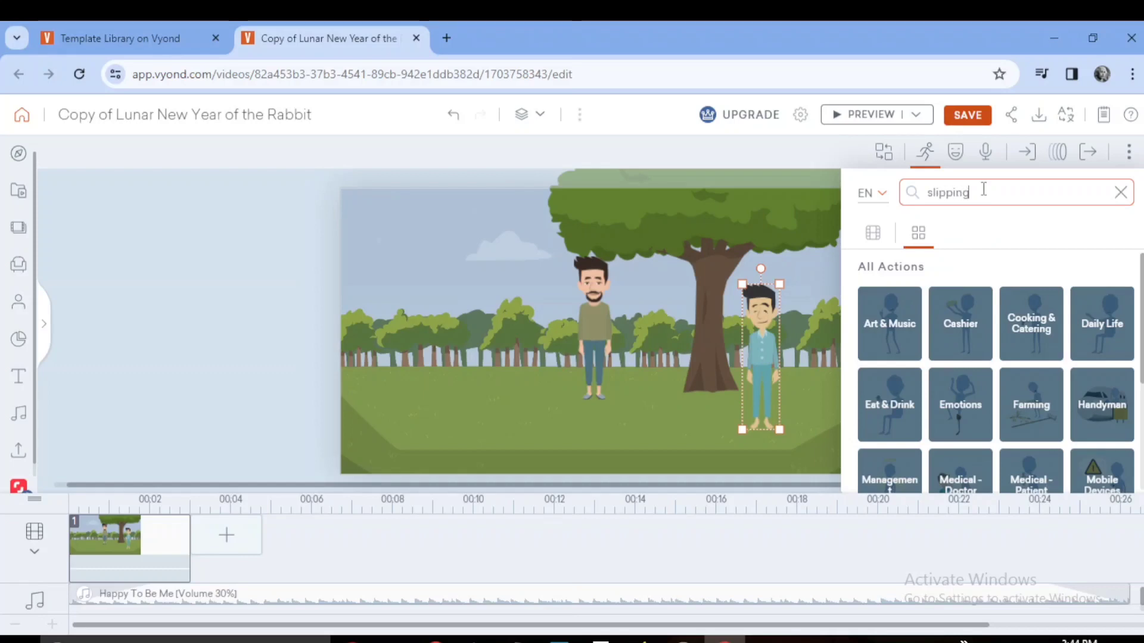
{"action": "type", "text": "lipping"}
{"action": "key", "text": "Return"}
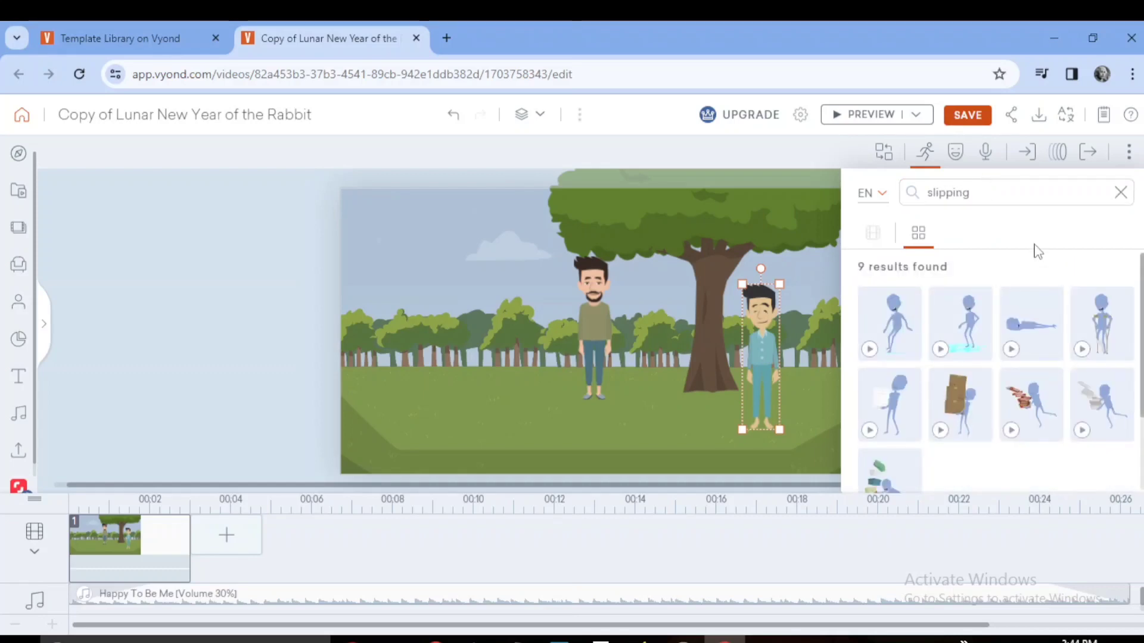
{"action": "left_click", "coordinate": [1011, 349]}
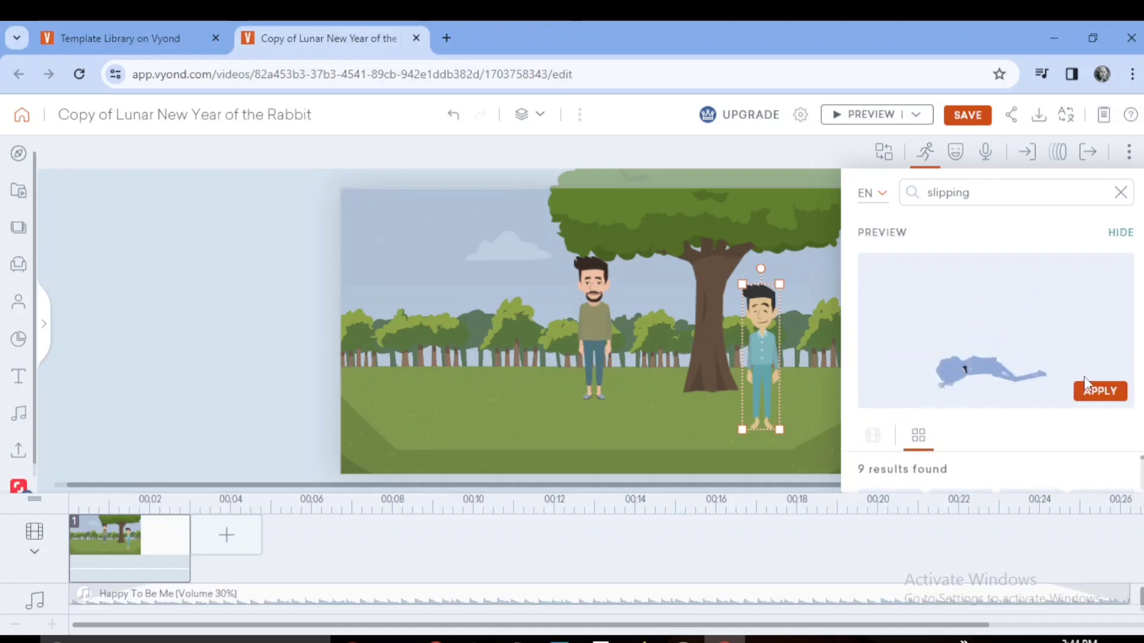
{"action": "left_click", "coordinate": [1114, 232]}
{"action": "scroll", "coordinate": [1021, 375], "scroll_direction": "down", "scroll_amount": 2}
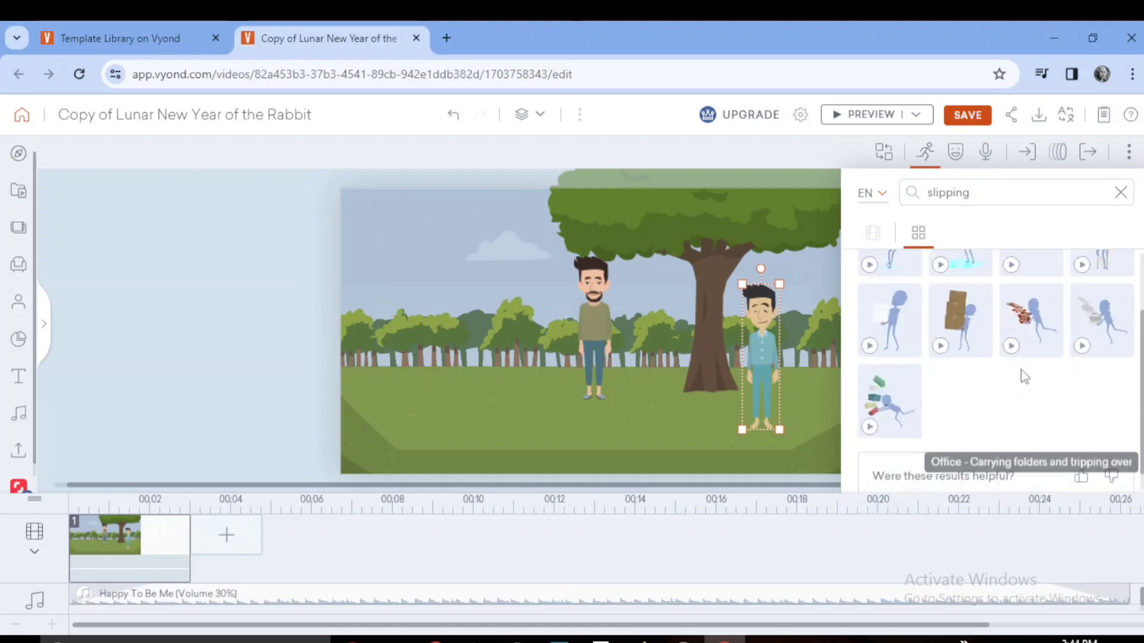
{"action": "key", "text": "Escape"}
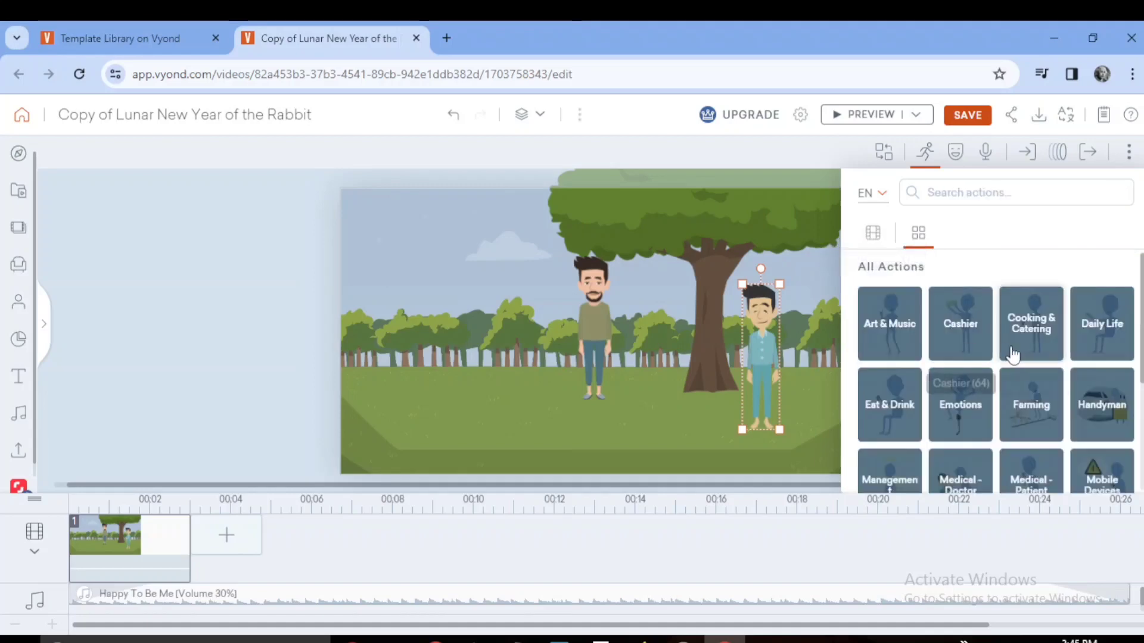
- Apply the lying-down action from the Daily Life category to the teal-clothed man
{"action": "left_click", "coordinate": [1112, 333]}
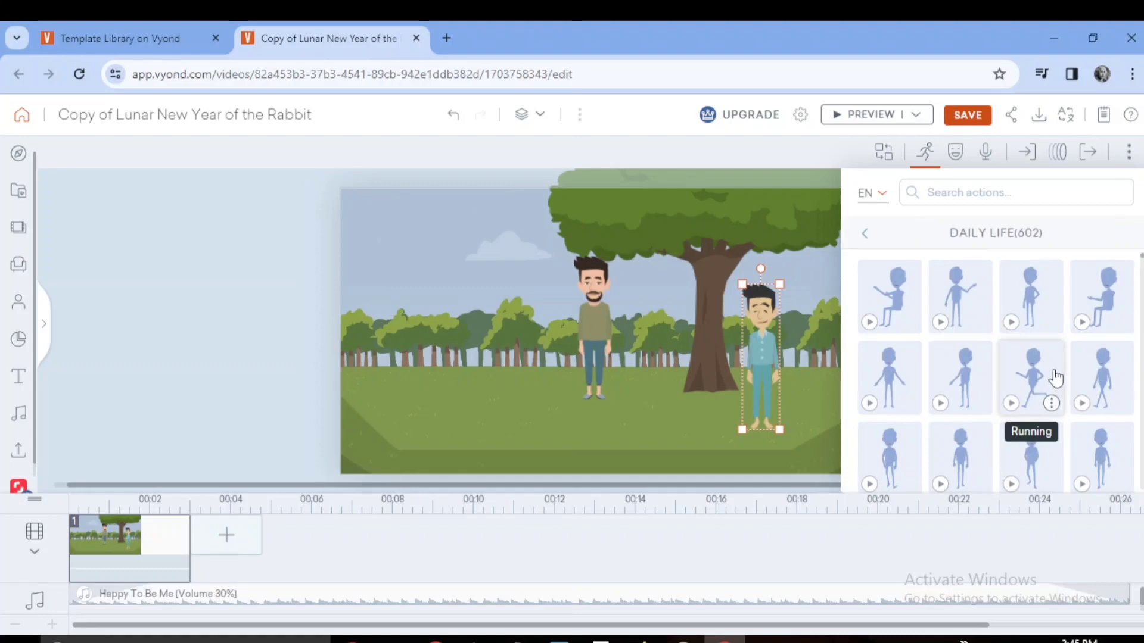
{"action": "scroll", "coordinate": [1055, 378], "scroll_direction": "down", "scroll_amount": 2}
{"action": "scroll", "coordinate": [1055, 378], "scroll_direction": "down", "scroll_amount": 2}
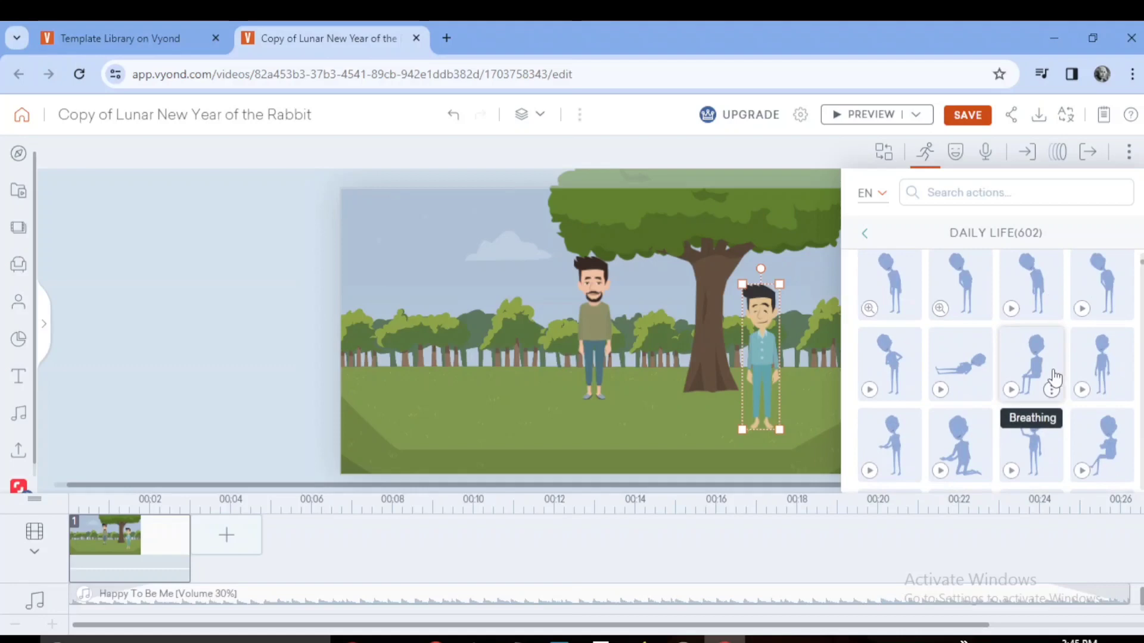
{"action": "left_click", "coordinate": [940, 389]}
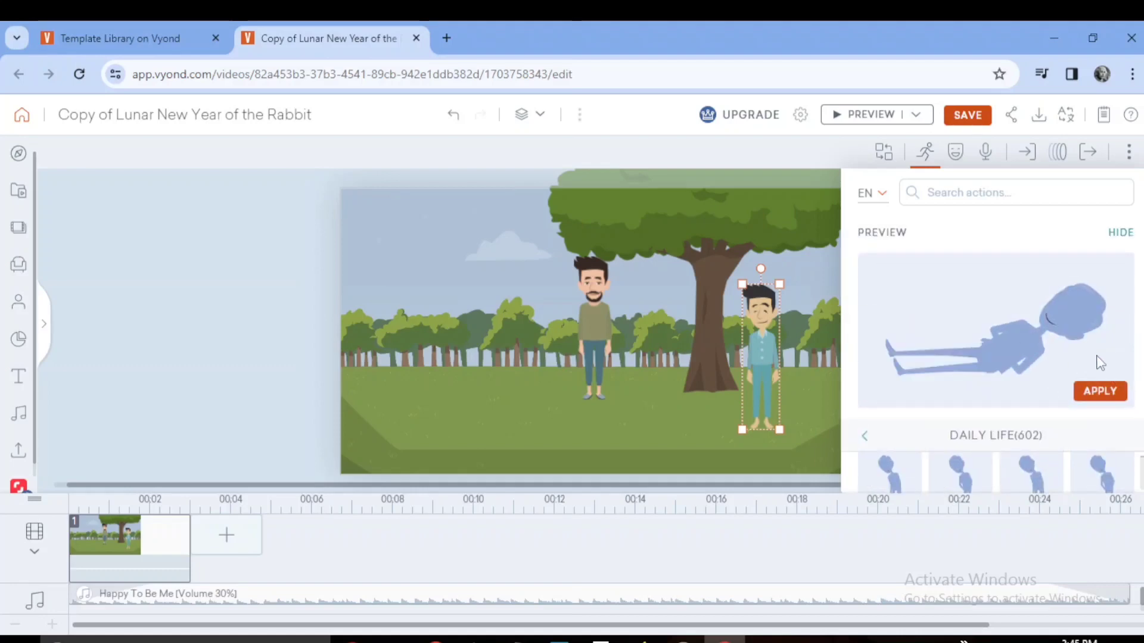
{"action": "left_click", "coordinate": [1096, 393]}
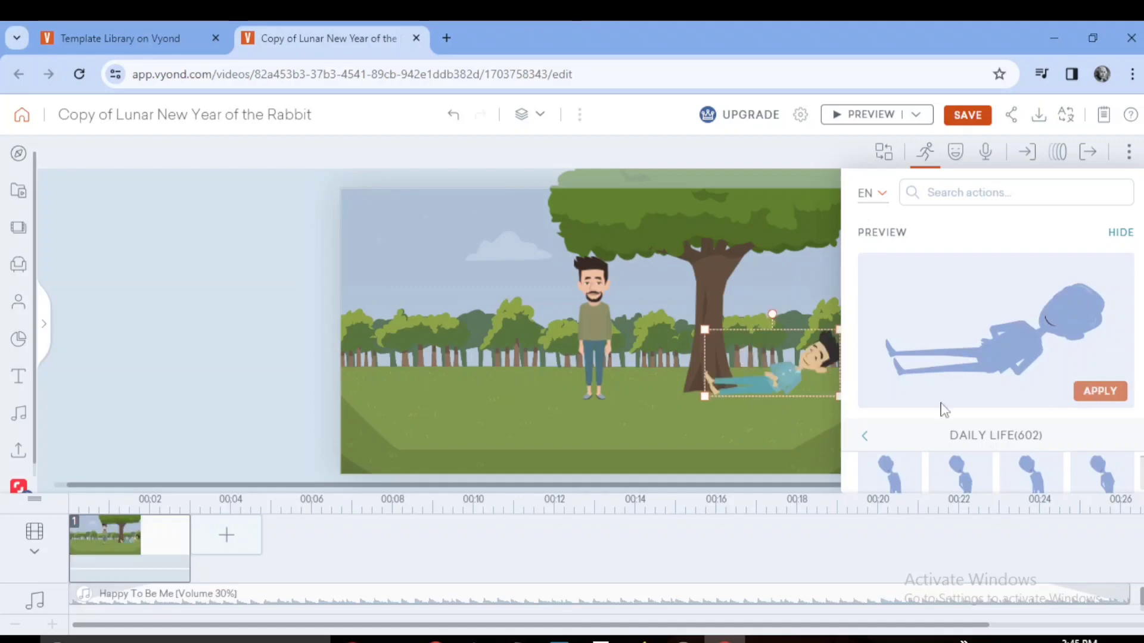
- Move the lying teal-clothed man in front of the tree's base and rotate him slightly so his head is raised
{"action": "left_click_drag", "start_coordinate": [787, 381], "coordinate": [728, 406]}
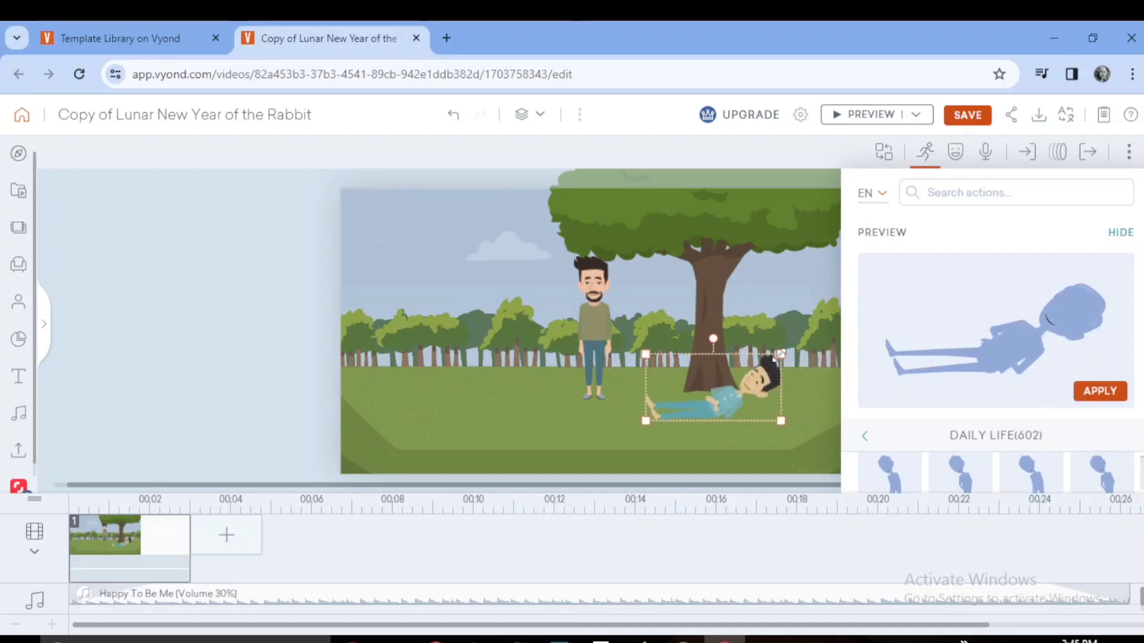
{"action": "left_click_drag", "start_coordinate": [713, 338], "coordinate": [763, 355]}
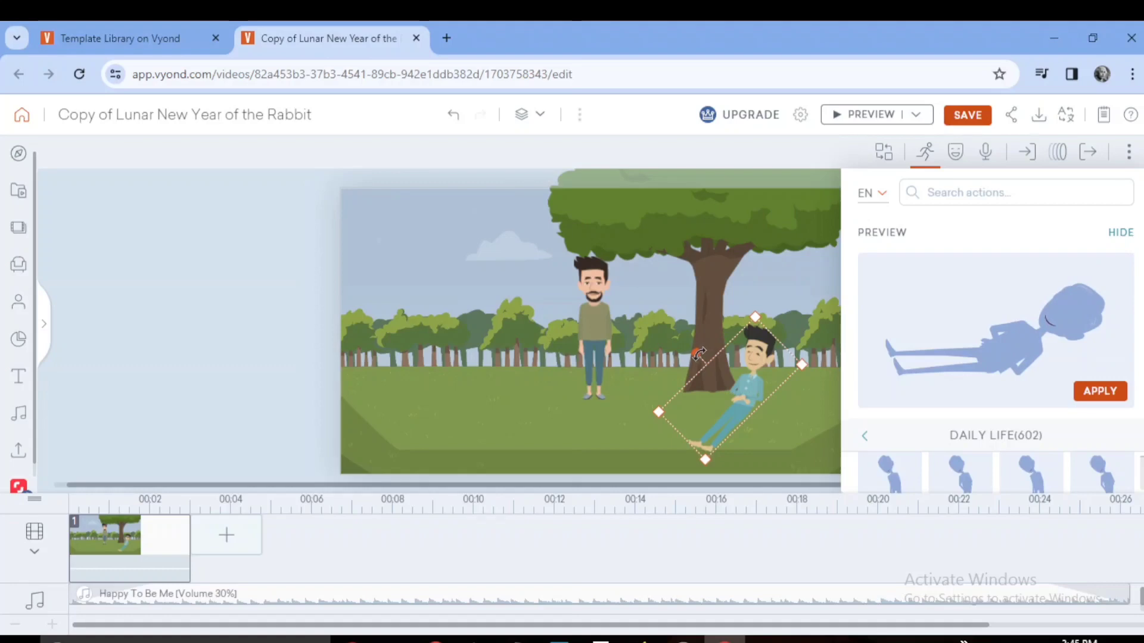
{"action": "left_click_drag", "start_coordinate": [700, 354], "coordinate": [718, 340]}
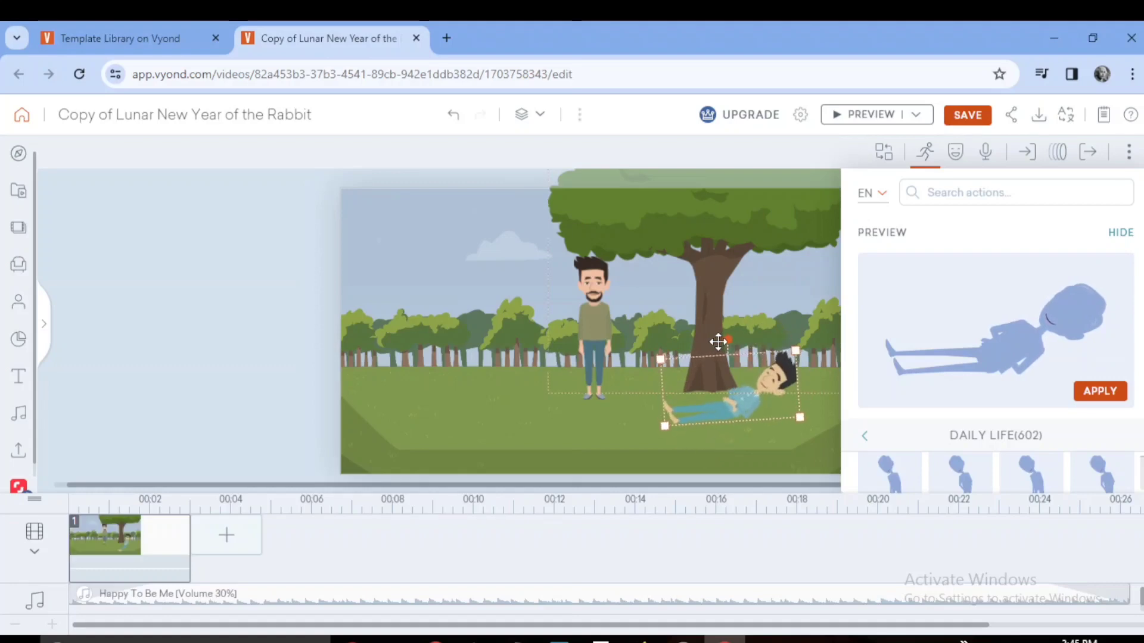
{"action": "left_click", "coordinate": [826, 379]}
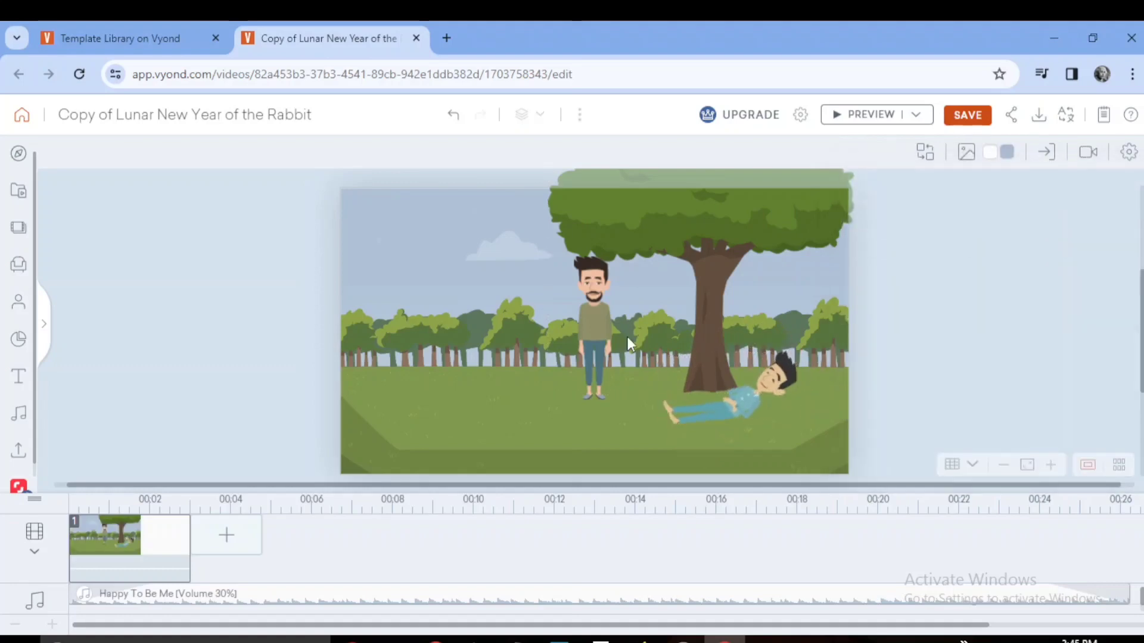
- Apply the lying-down action from the Daily Life category to the bearded man in the green sweater
{"action": "left_click", "coordinate": [594, 290]}
{"action": "left_click", "coordinate": [925, 152]}
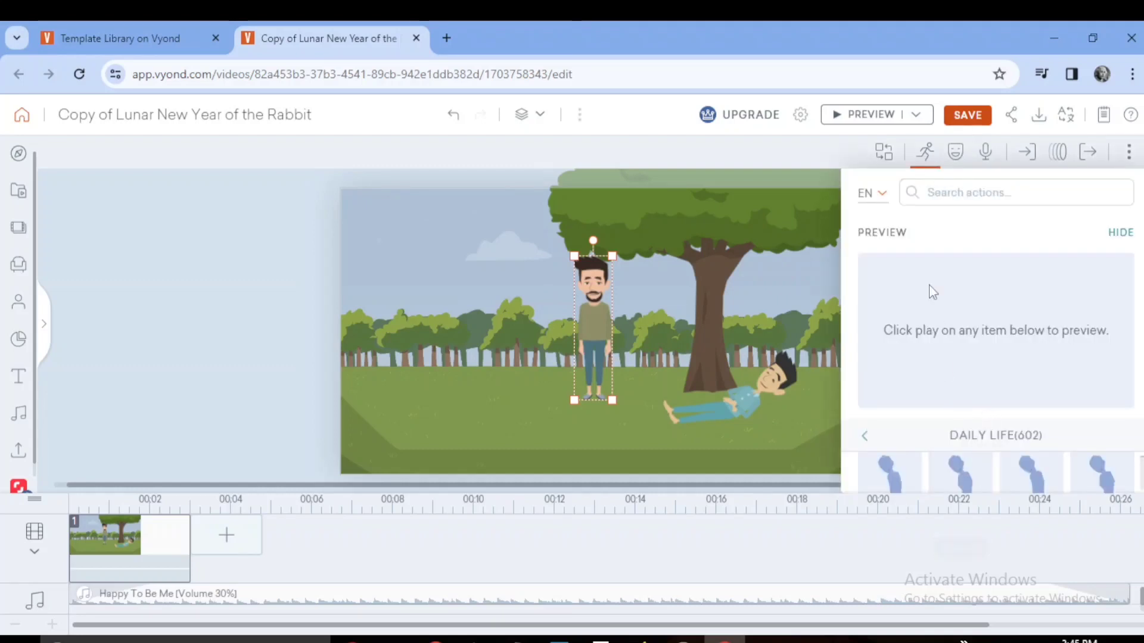
{"action": "left_click", "coordinate": [873, 194]}
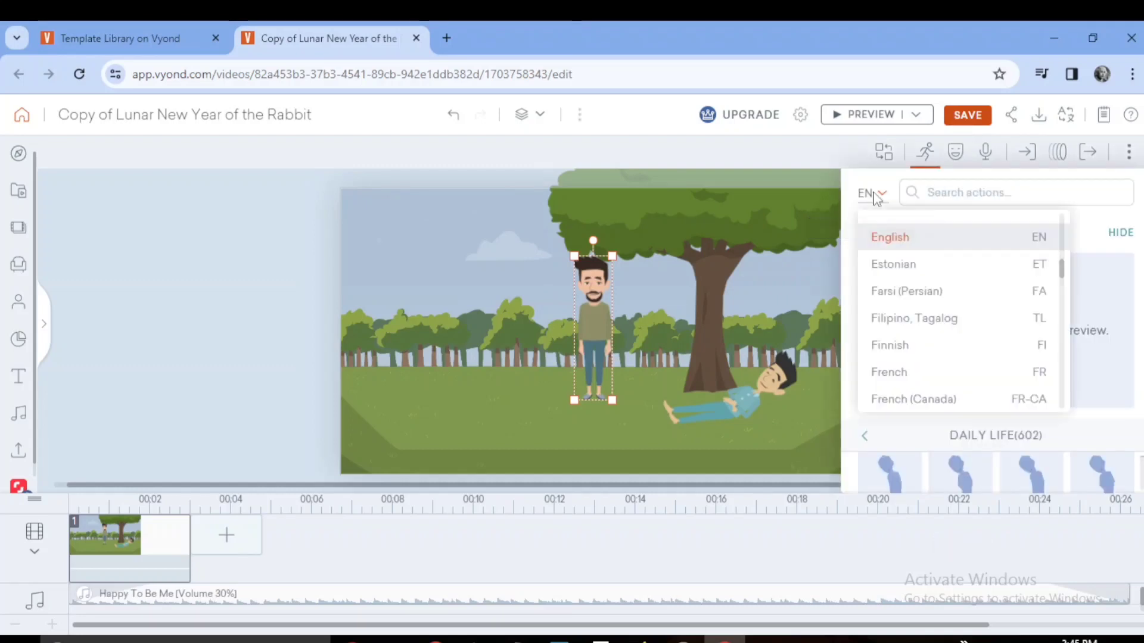
{"action": "left_click", "coordinate": [1109, 231]}
{"action": "left_click", "coordinate": [1113, 234]}
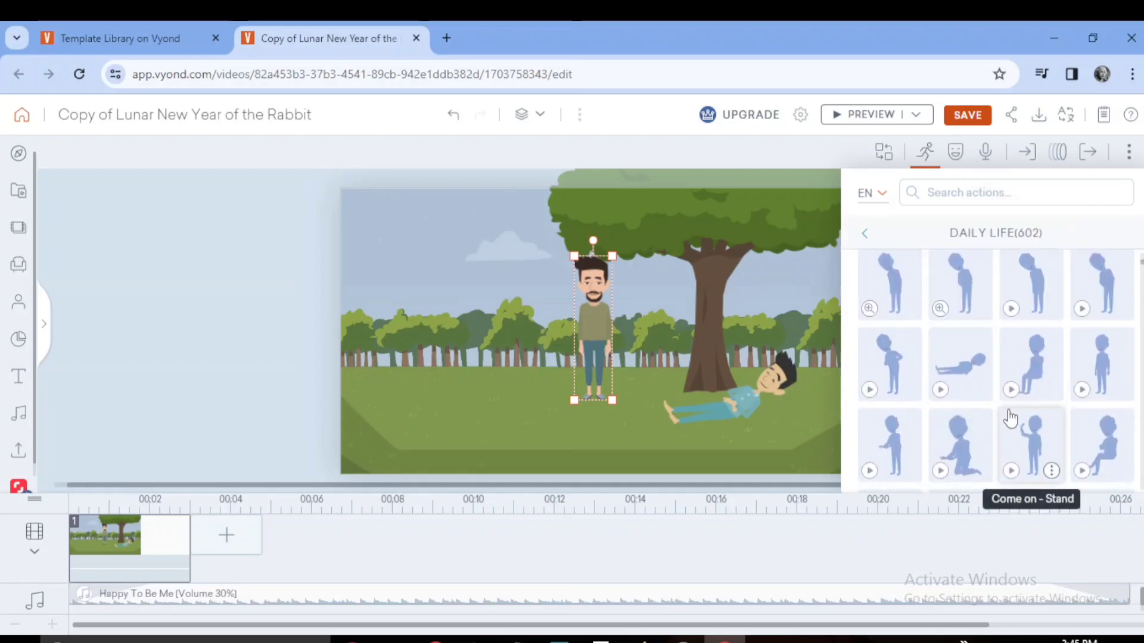
{"action": "scroll", "coordinate": [1010, 418], "scroll_direction": "down", "scroll_amount": 4}
{"action": "left_click", "coordinate": [1082, 329]}
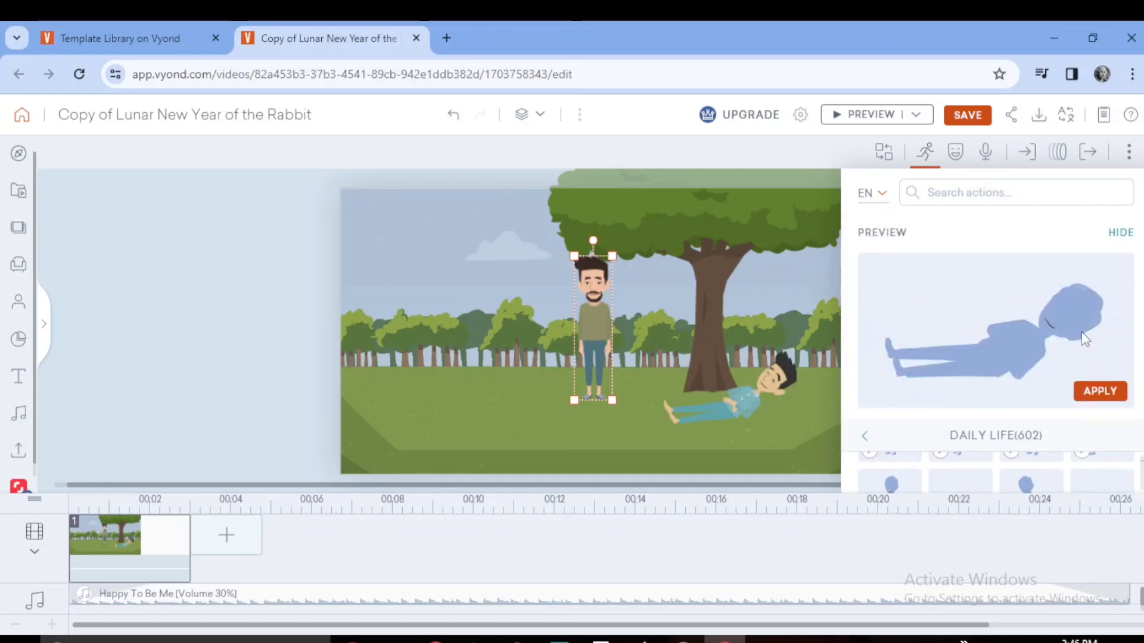
{"action": "left_click", "coordinate": [1100, 392]}
{"action": "left_click", "coordinate": [398, 261]}
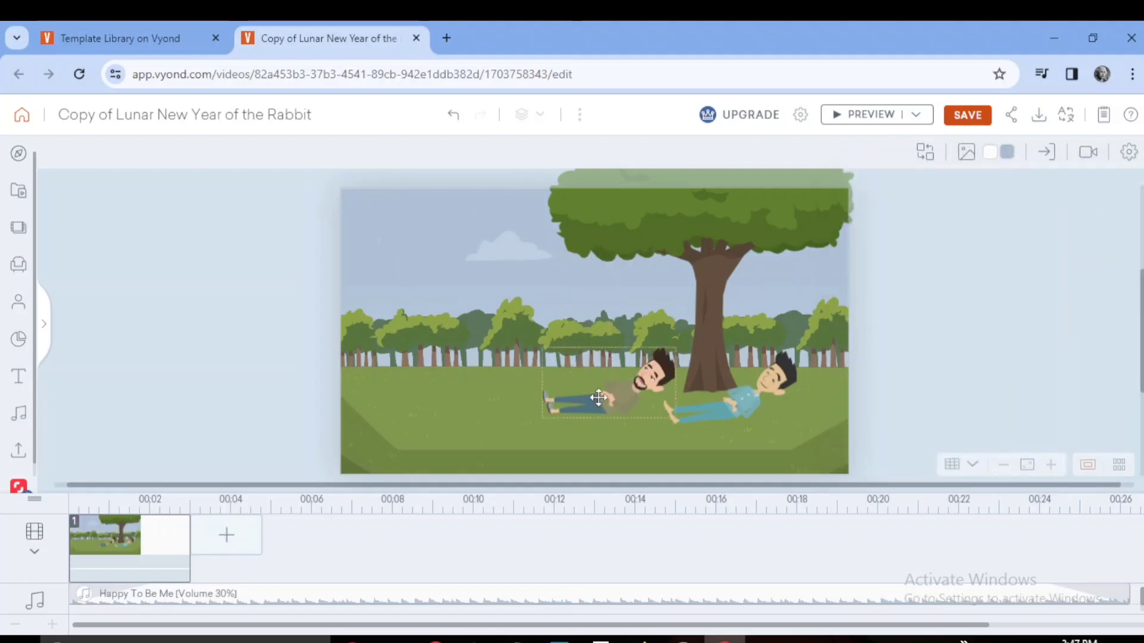
- Scale both lying men down slightly and shift the teal-clothed man right to leave space between them
{"action": "left_click_drag", "start_coordinate": [624, 393], "coordinate": [619, 383]}
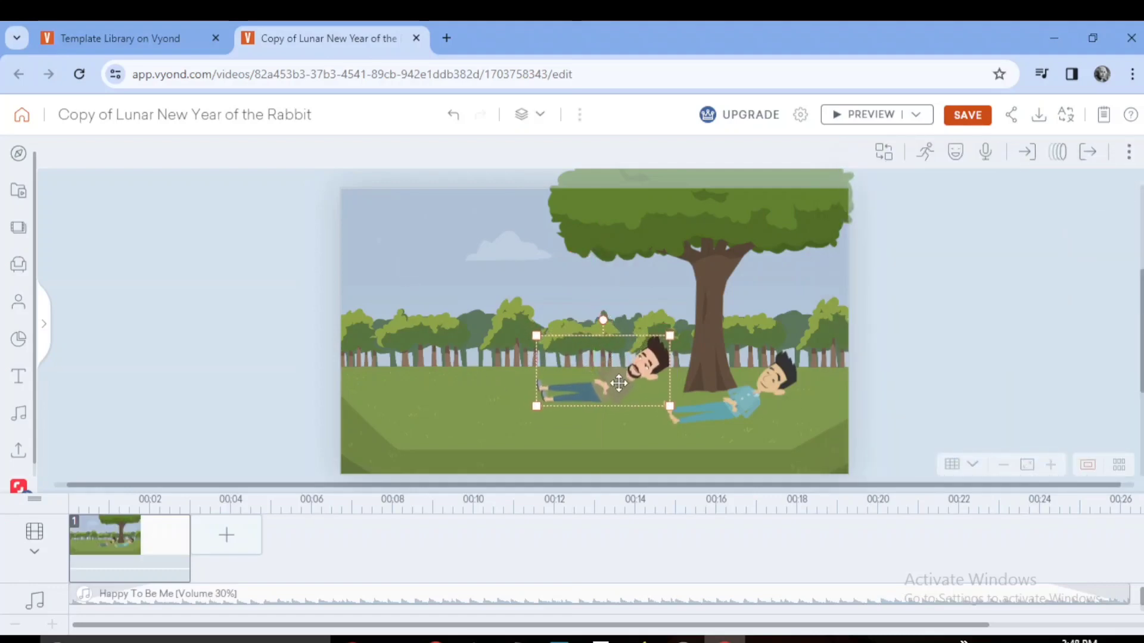
{"action": "left_click_drag", "start_coordinate": [535, 335], "coordinate": [560, 341]}
{"action": "left_click", "coordinate": [712, 380]}
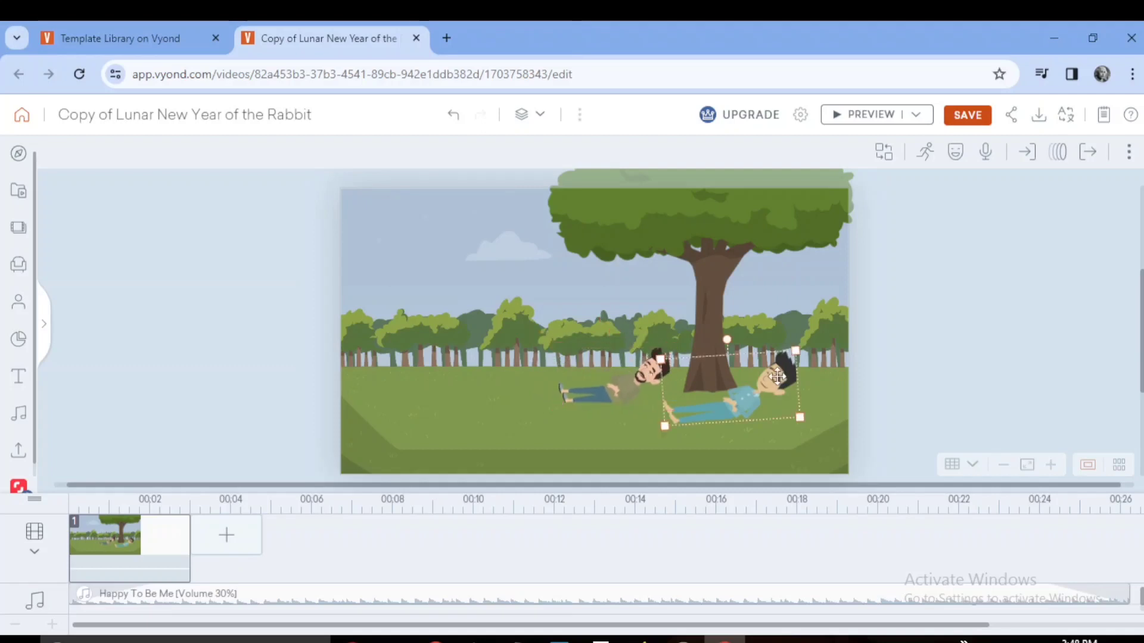
{"action": "left_click_drag", "start_coordinate": [657, 355], "coordinate": [687, 370]}
{"action": "left_click_drag", "start_coordinate": [779, 388], "coordinate": [791, 382]}
- Move the lying bearded man closer to the left side of the trunk and shrink him slightly more
{"action": "left_click", "coordinate": [641, 384]}
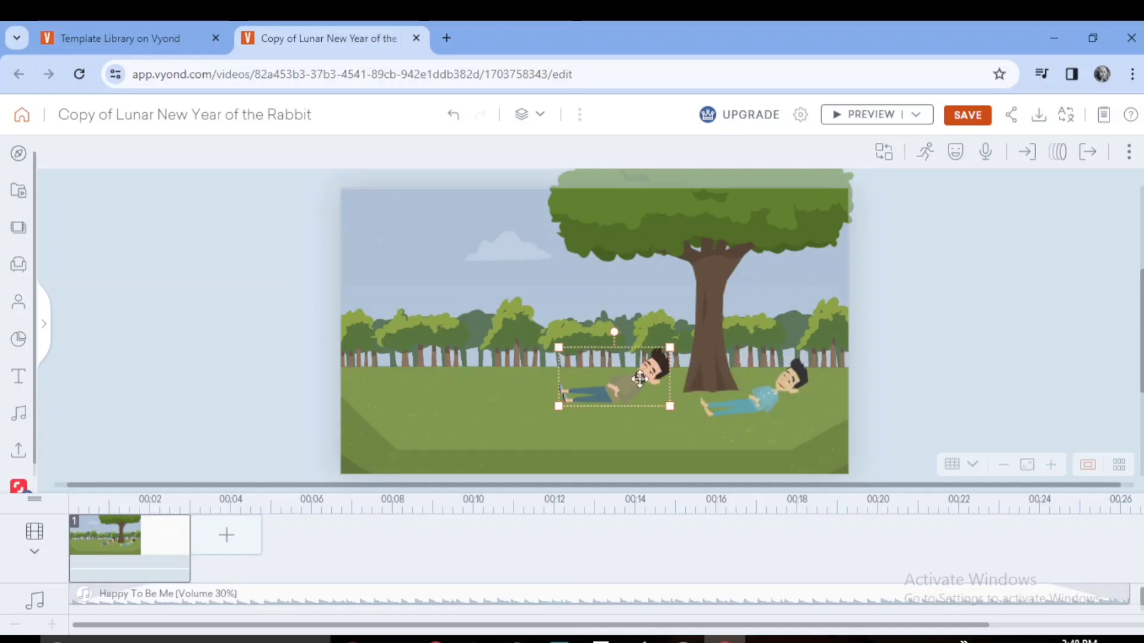
{"action": "left_click_drag", "start_coordinate": [640, 379], "coordinate": [656, 383]}
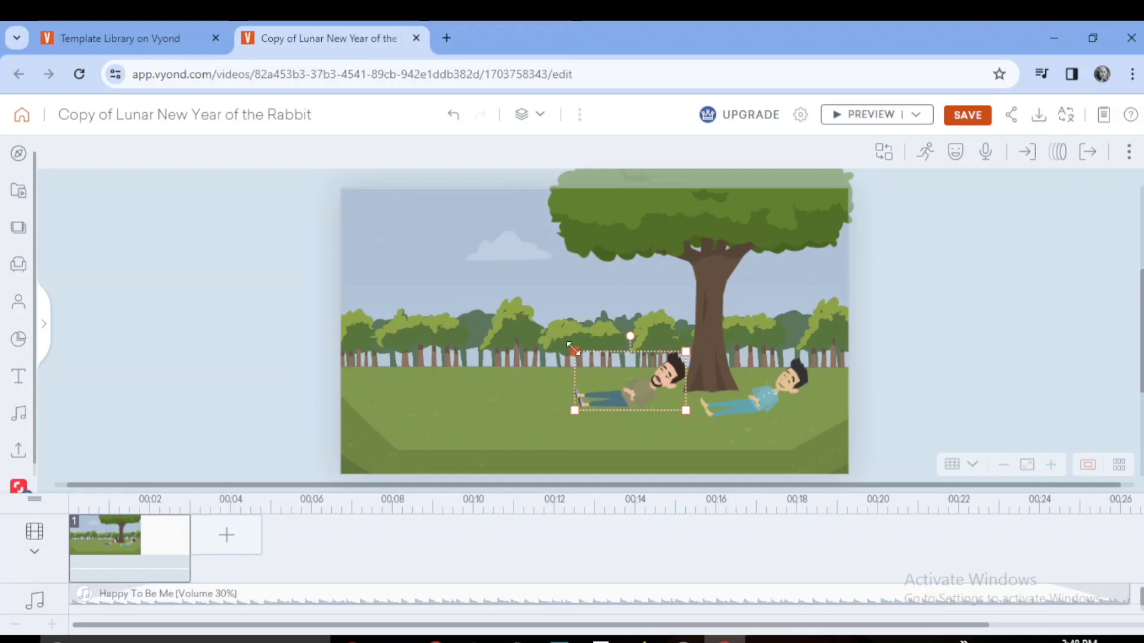
{"action": "left_click_drag", "start_coordinate": [570, 347], "coordinate": [577, 351]}
{"action": "left_click", "coordinate": [518, 389]}
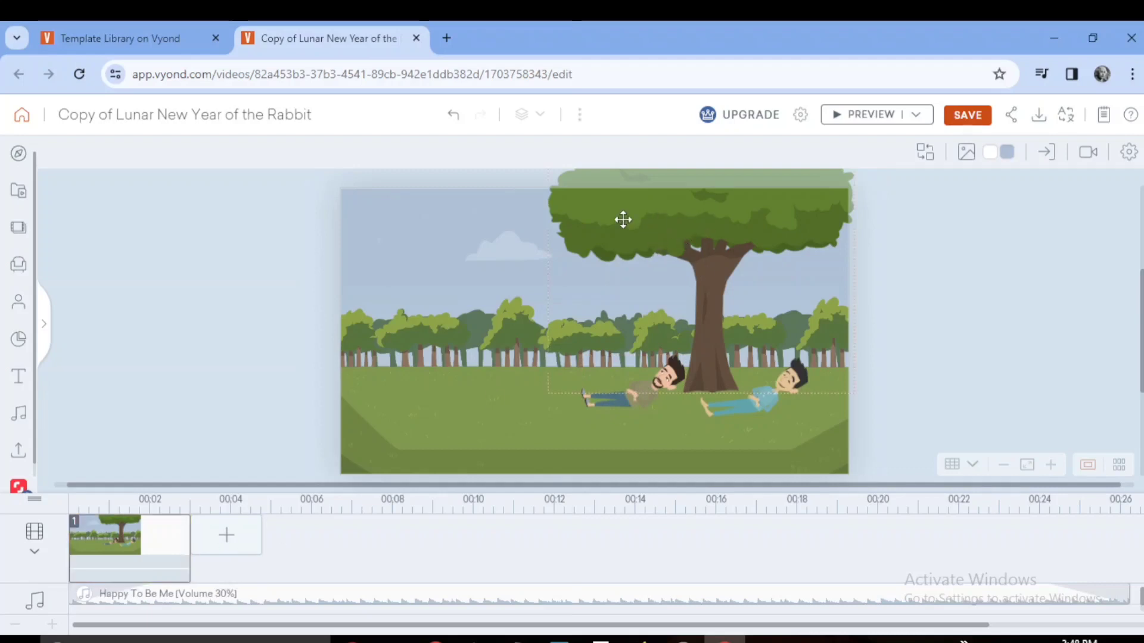
- Preview the scene and extend its duration to about 4.9 seconds
{"action": "left_click", "coordinate": [867, 116]}
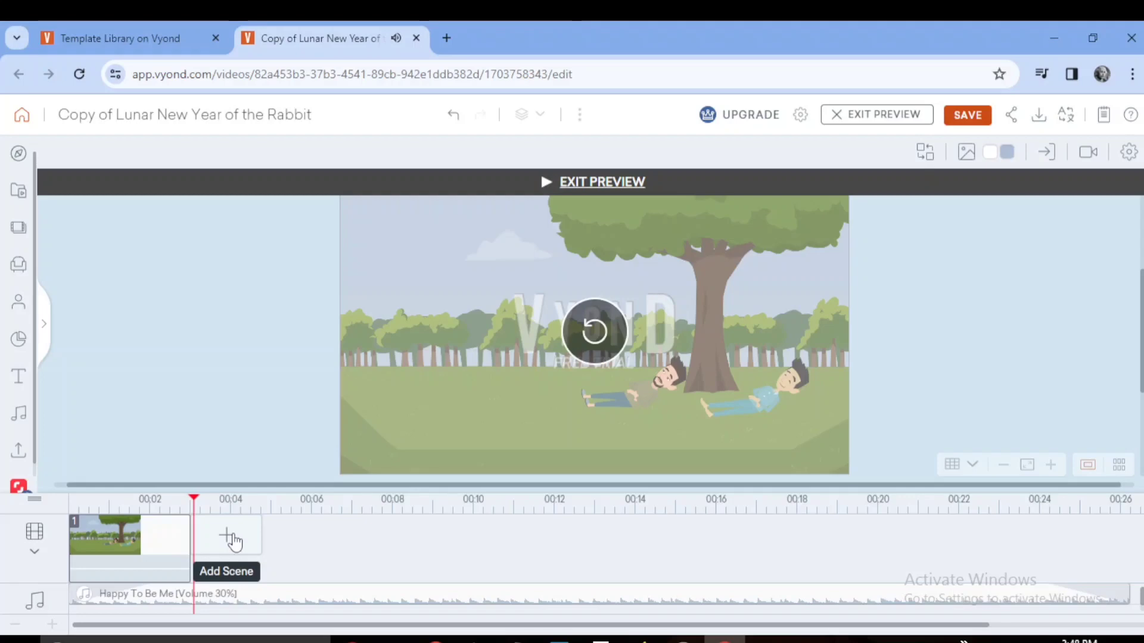
{"action": "left_click", "coordinate": [232, 539]}
{"action": "left_click", "coordinate": [149, 547]}
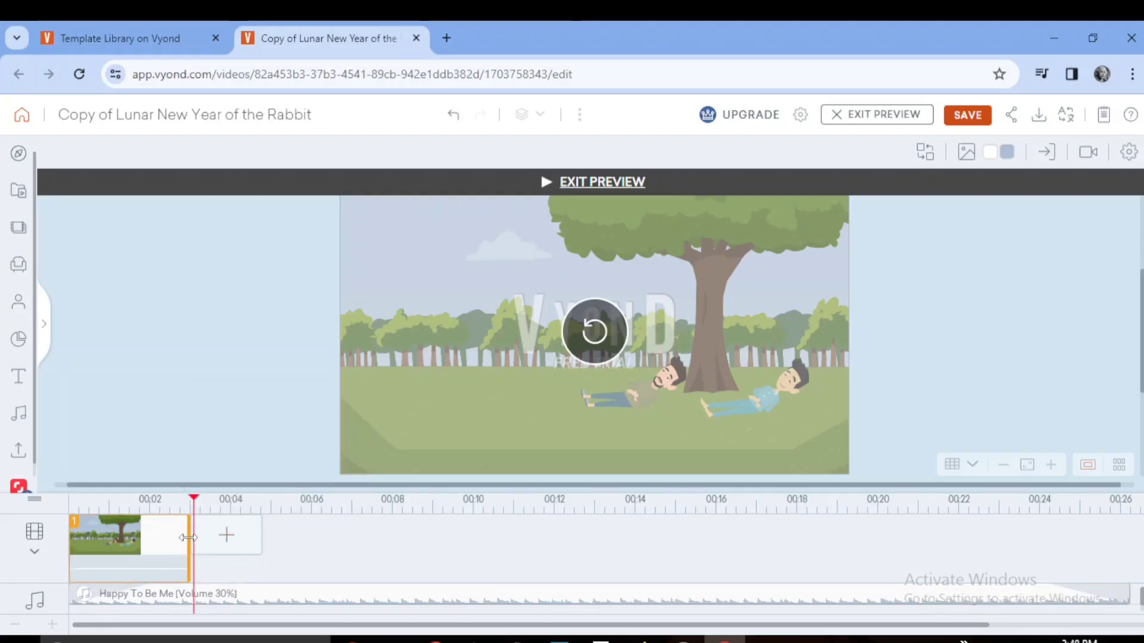
{"action": "left_click_drag", "start_coordinate": [192, 536], "coordinate": [267, 534]}
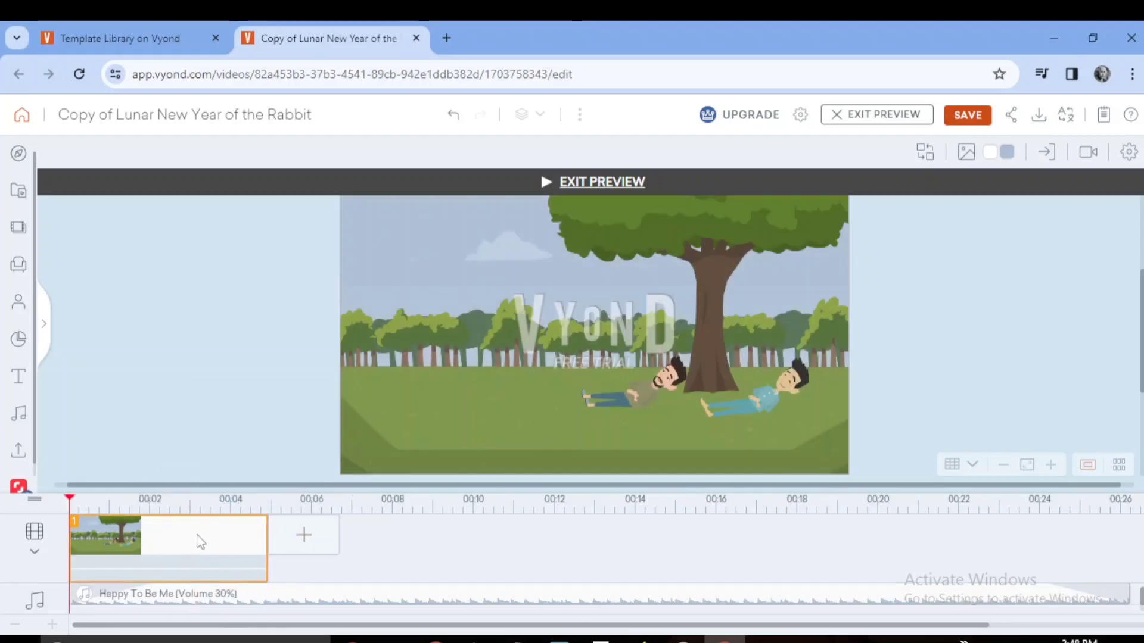
{"action": "left_click", "coordinate": [855, 119]}
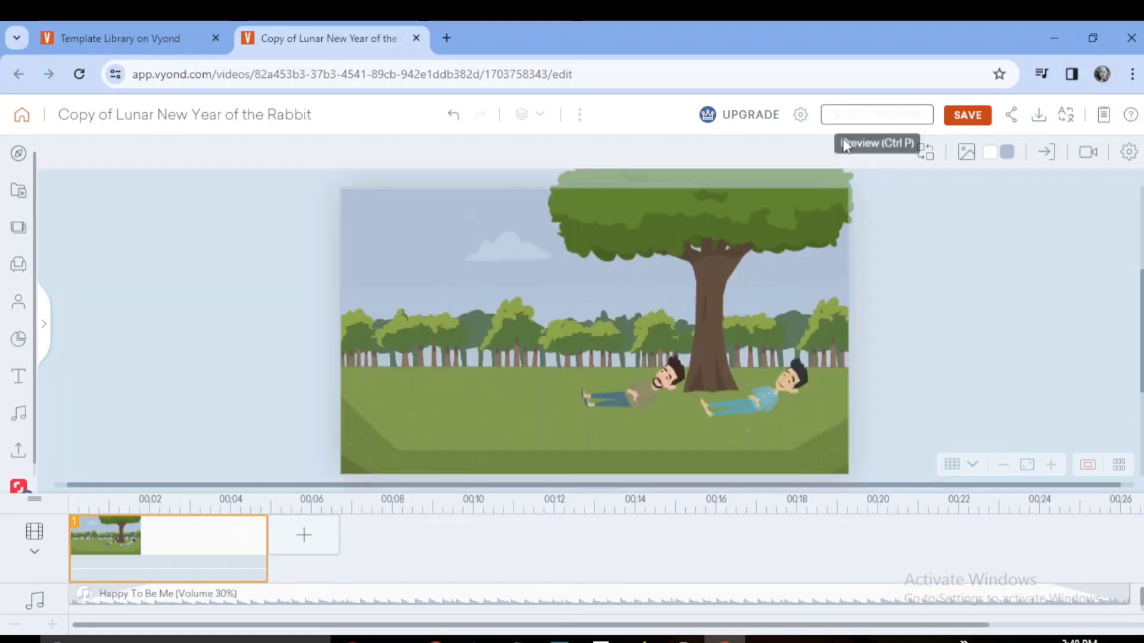
- Add a camera to the scene and frame it on the tree's crown, at about 251 by 141 px
{"action": "left_click", "coordinate": [1088, 153]}
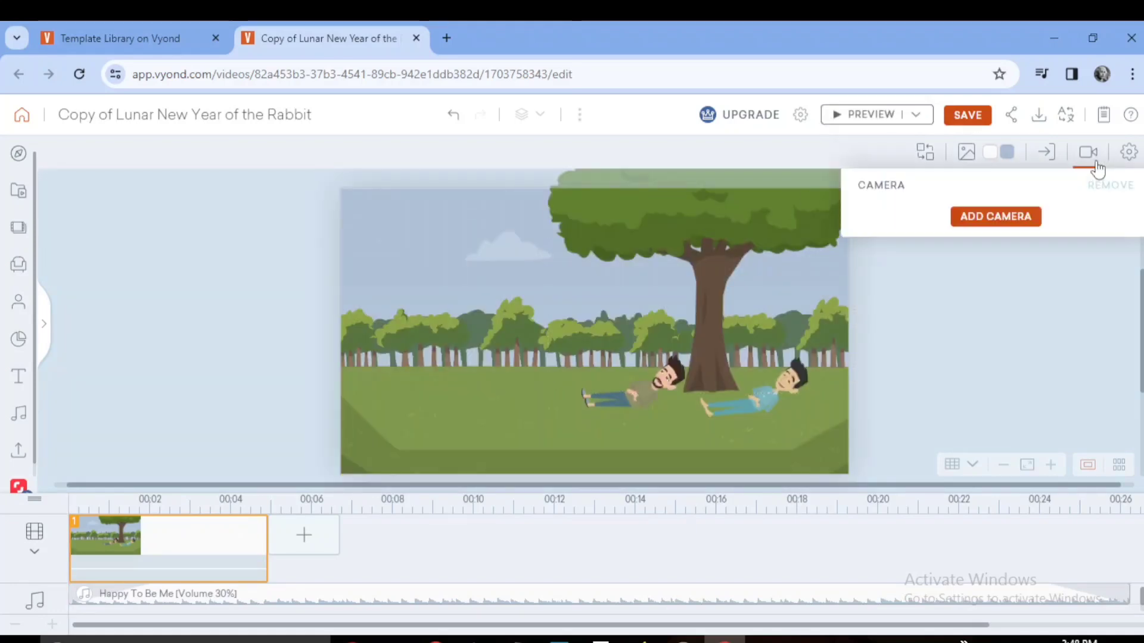
{"action": "left_click", "coordinate": [1003, 217]}
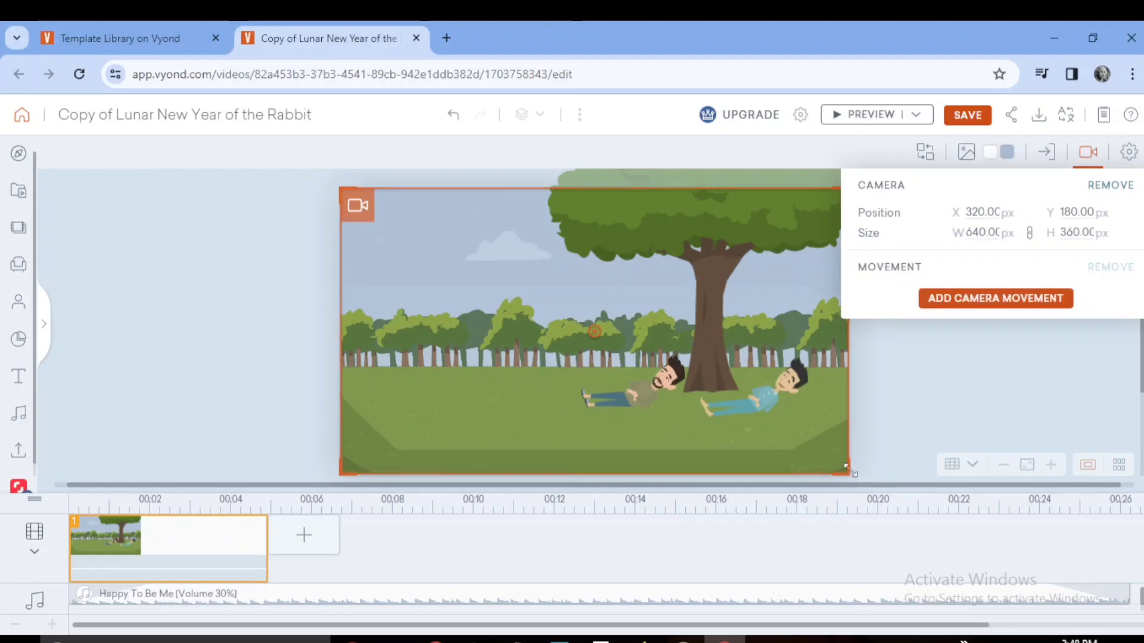
{"action": "left_click_drag", "start_coordinate": [849, 474], "coordinate": [591, 386]}
{"action": "left_click_drag", "start_coordinate": [508, 290], "coordinate": [548, 170]}
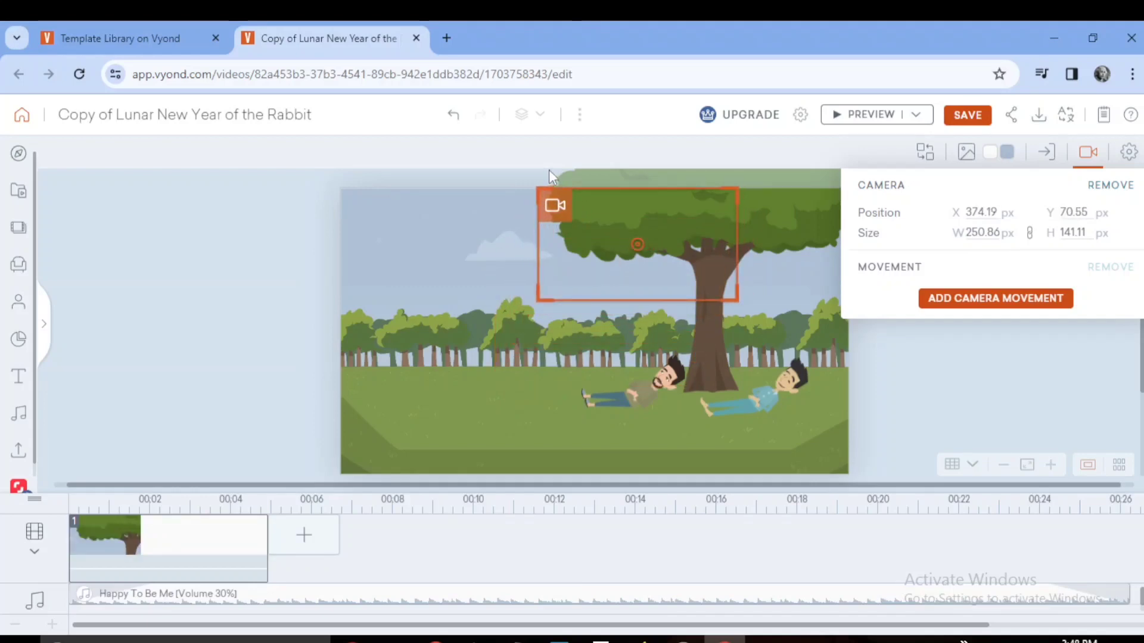
- Add a Whole Scene camera movement whose end frame, about 487 by 274 px, takes in the tree and both men
{"action": "left_click", "coordinate": [965, 299]}
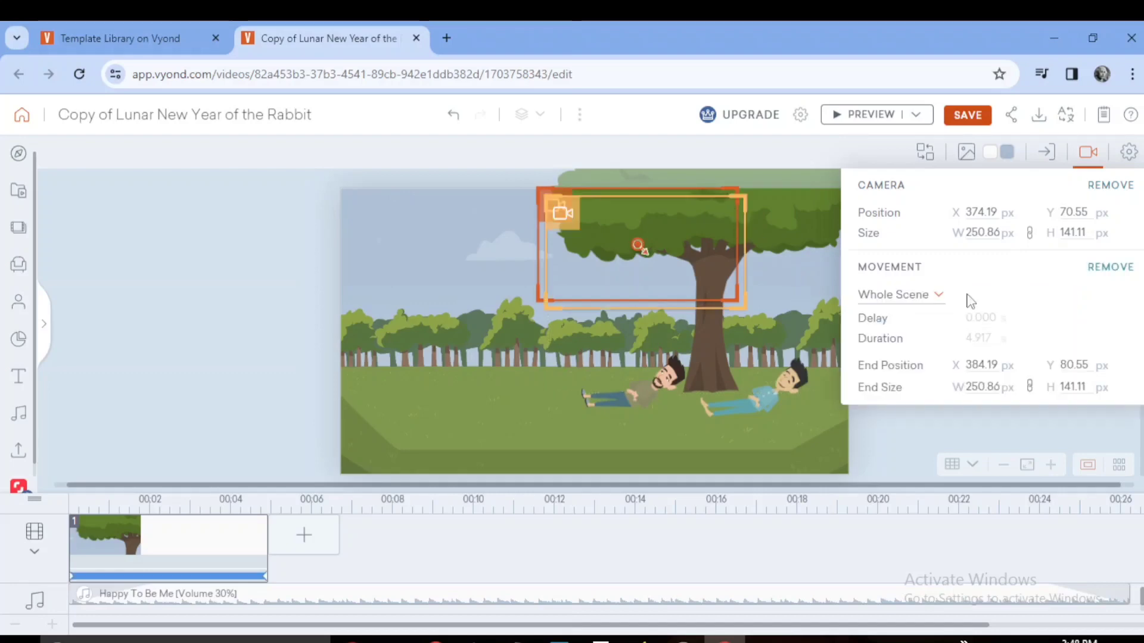
{"action": "left_click_drag", "start_coordinate": [742, 305], "coordinate": [821, 349]}
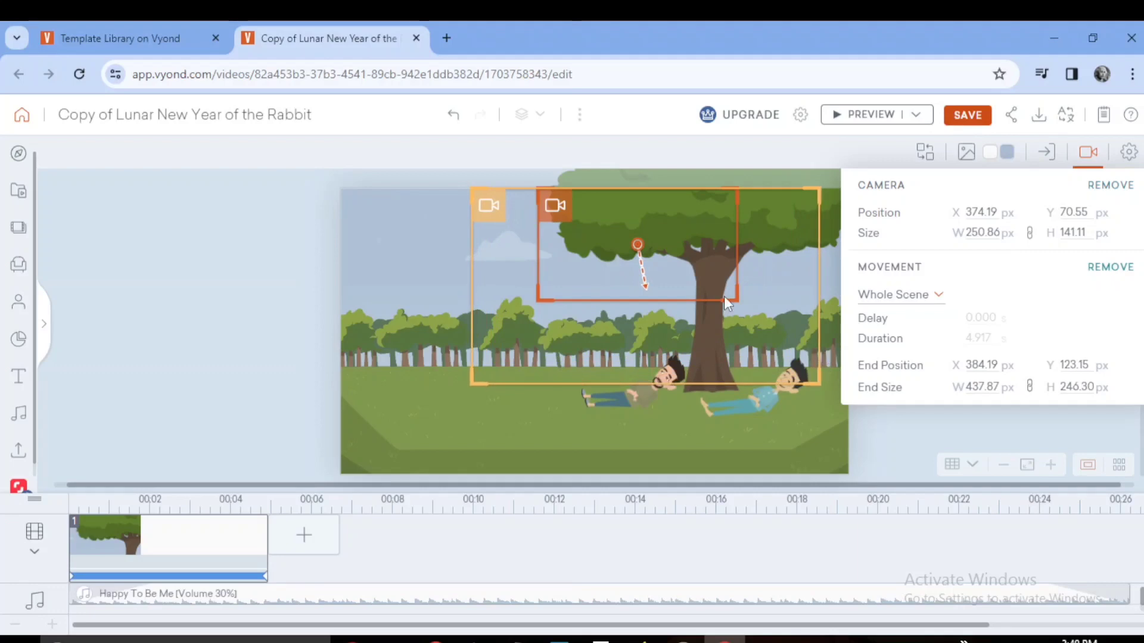
{"action": "left_click_drag", "start_coordinate": [487, 206], "coordinate": [481, 233]}
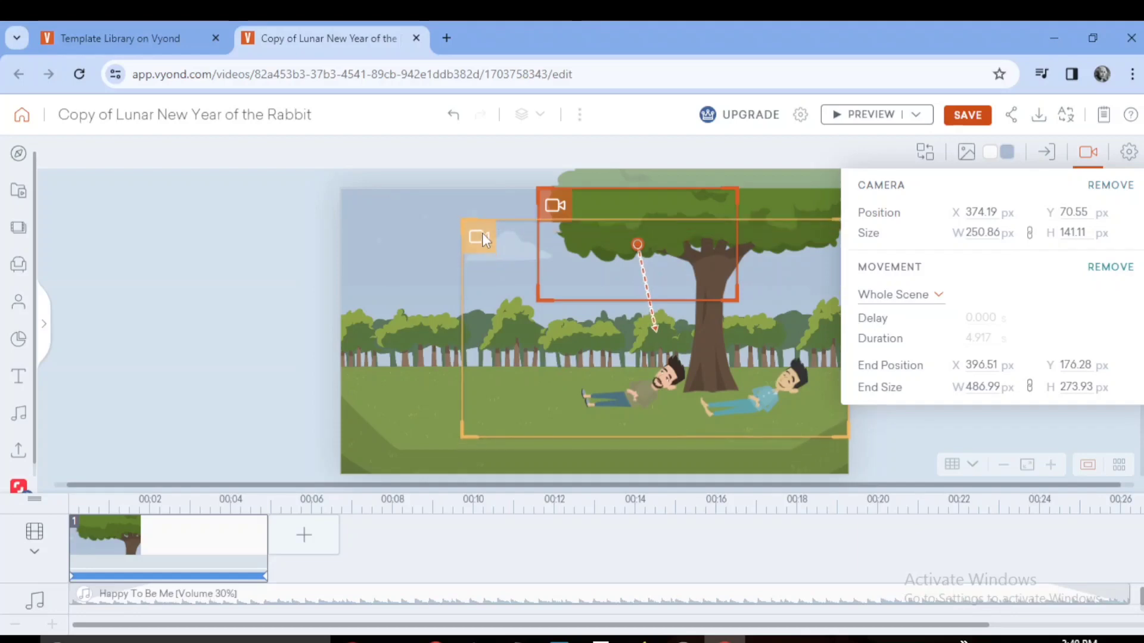
- Save the video and preview the camera movement
{"action": "left_click", "coordinate": [967, 116]}
{"action": "left_click", "coordinate": [831, 119]}
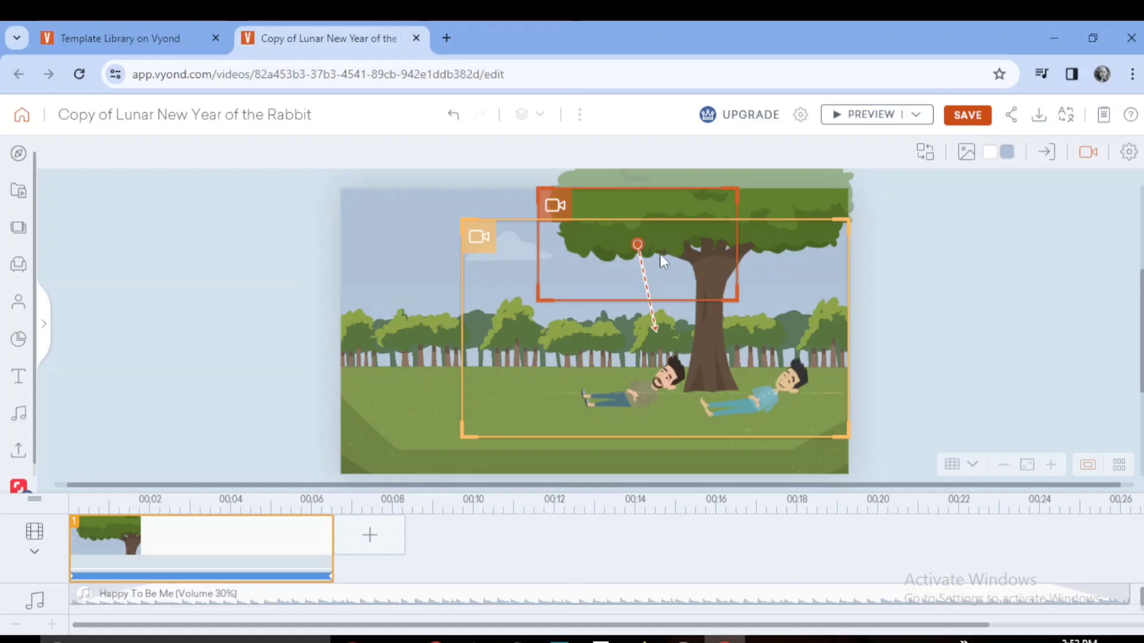
- Add a second scene that continues the last one and shorten it to end at about 8.3 seconds
{"action": "left_click", "coordinate": [388, 534]}
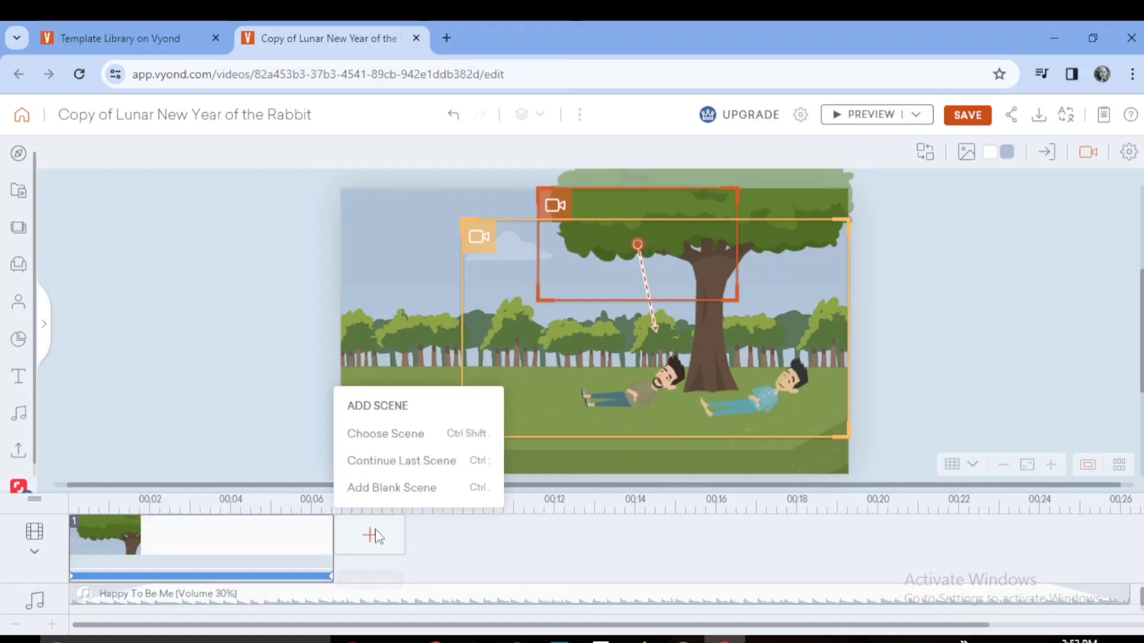
{"action": "left_click", "coordinate": [389, 468]}
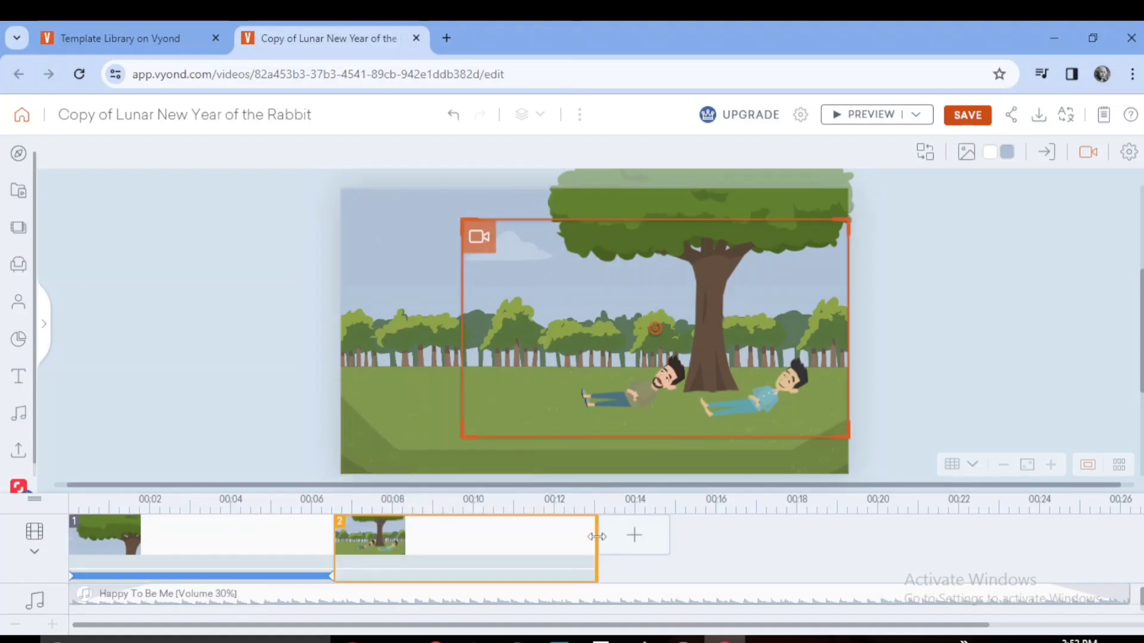
{"action": "left_click_drag", "start_coordinate": [596, 536], "coordinate": [389, 543]}
{"action": "left_click", "coordinate": [393, 547]}
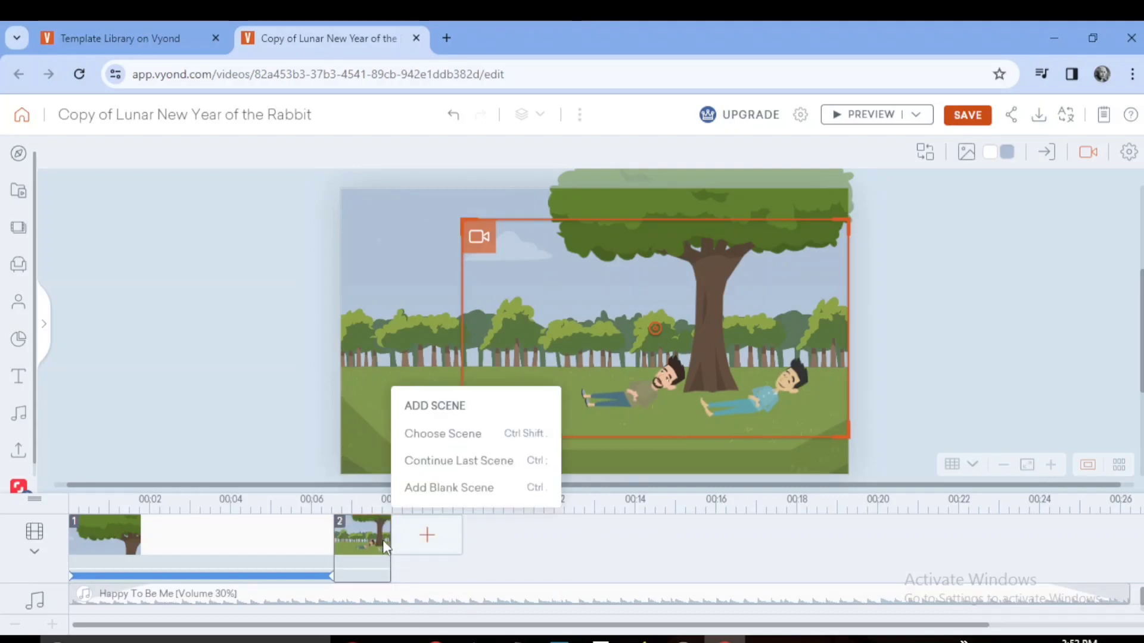
{"action": "left_click", "coordinate": [383, 540]}
{"action": "left_click_drag", "start_coordinate": [390, 535], "coordinate": [406, 535]}
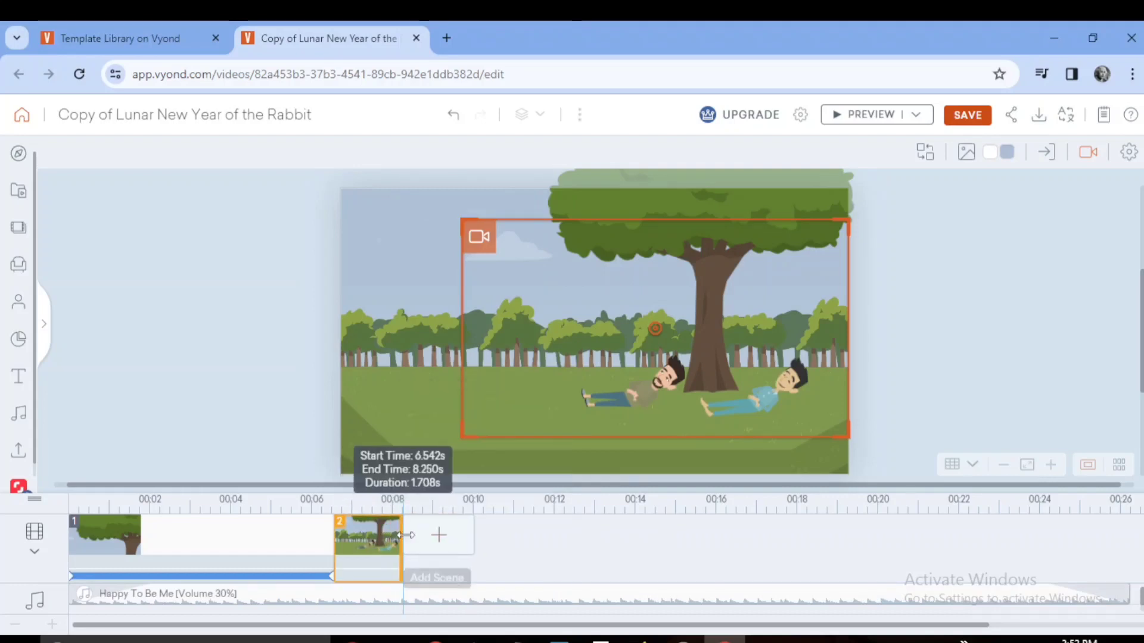
- Remove the second scene's camera, and add a third scene that continues it and ends at about 12 seconds
{"action": "left_click", "coordinate": [481, 237]}
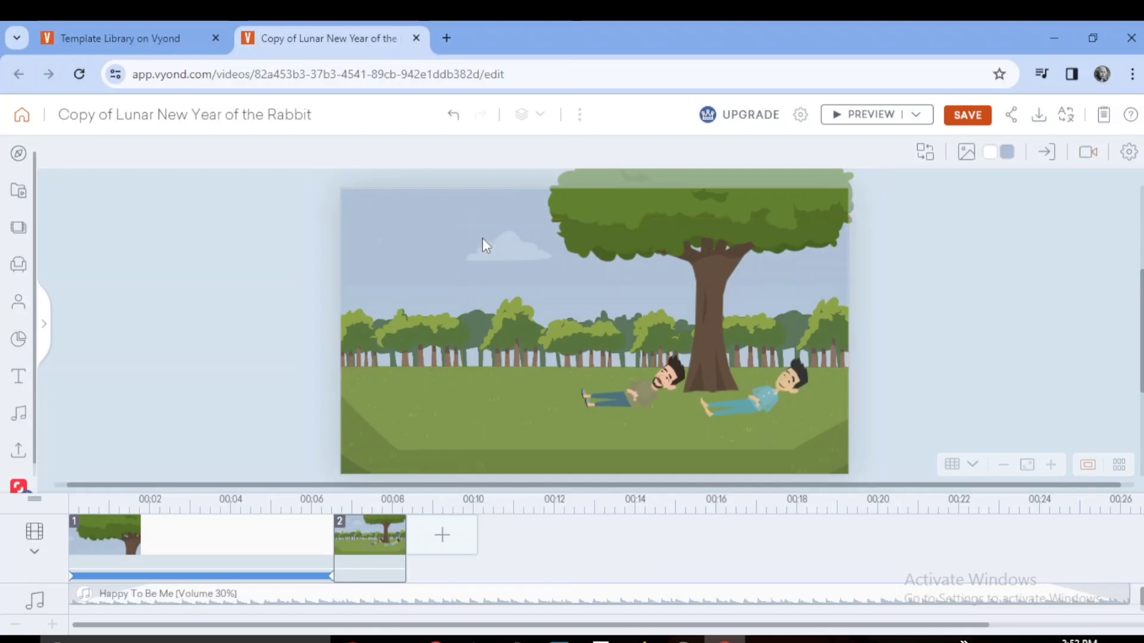
{"action": "left_click", "coordinate": [442, 535]}
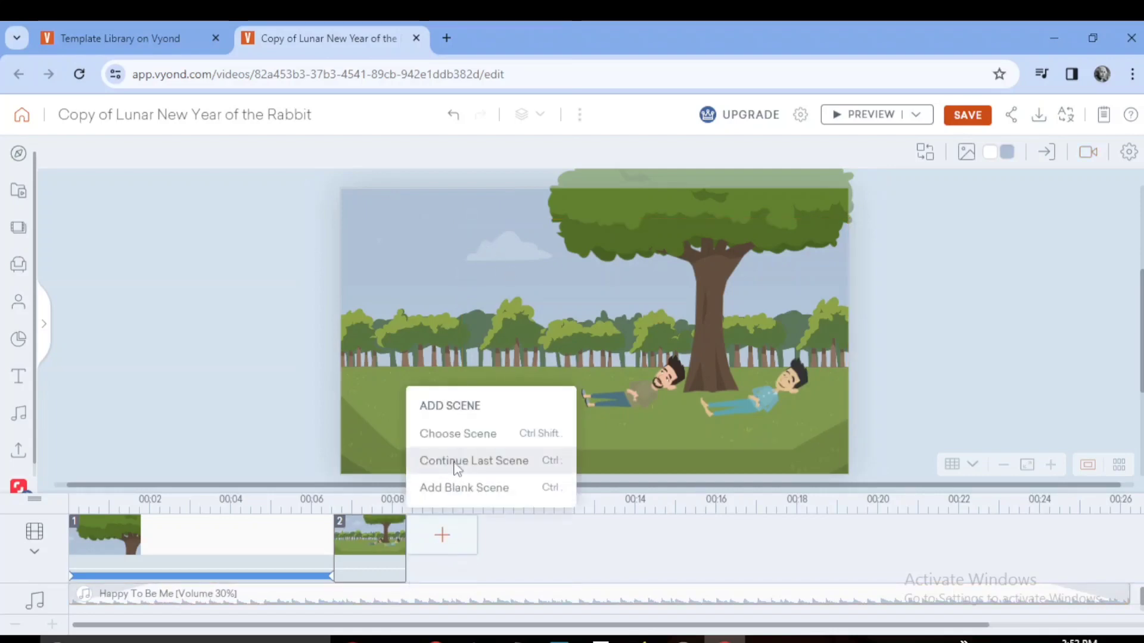
{"action": "left_click", "coordinate": [454, 461]}
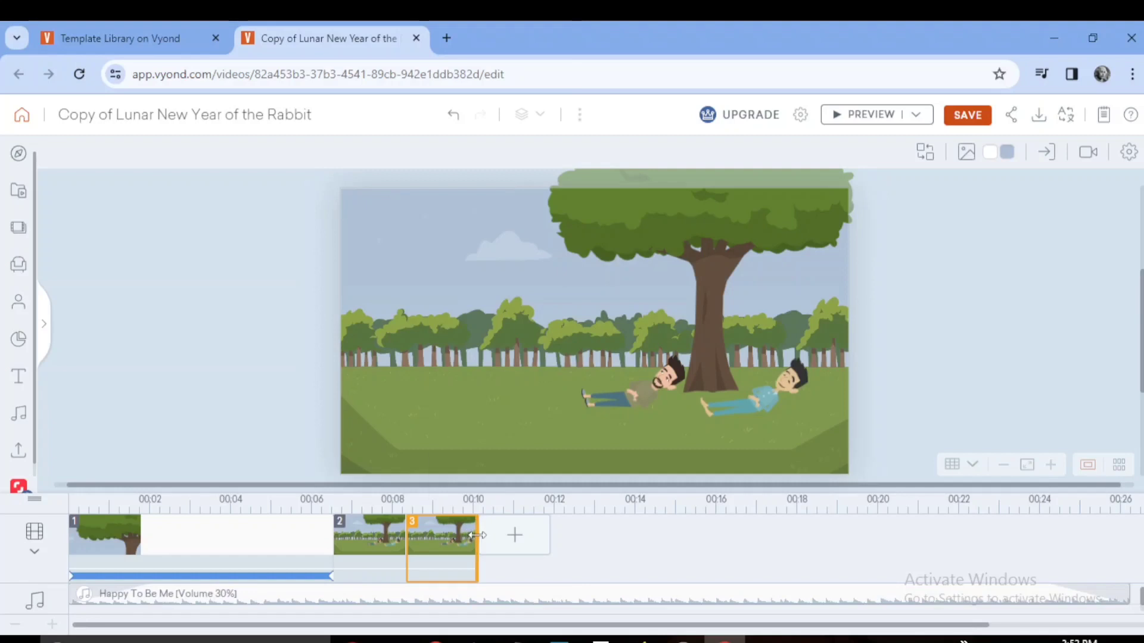
{"action": "left_click_drag", "start_coordinate": [478, 536], "coordinate": [552, 535]}
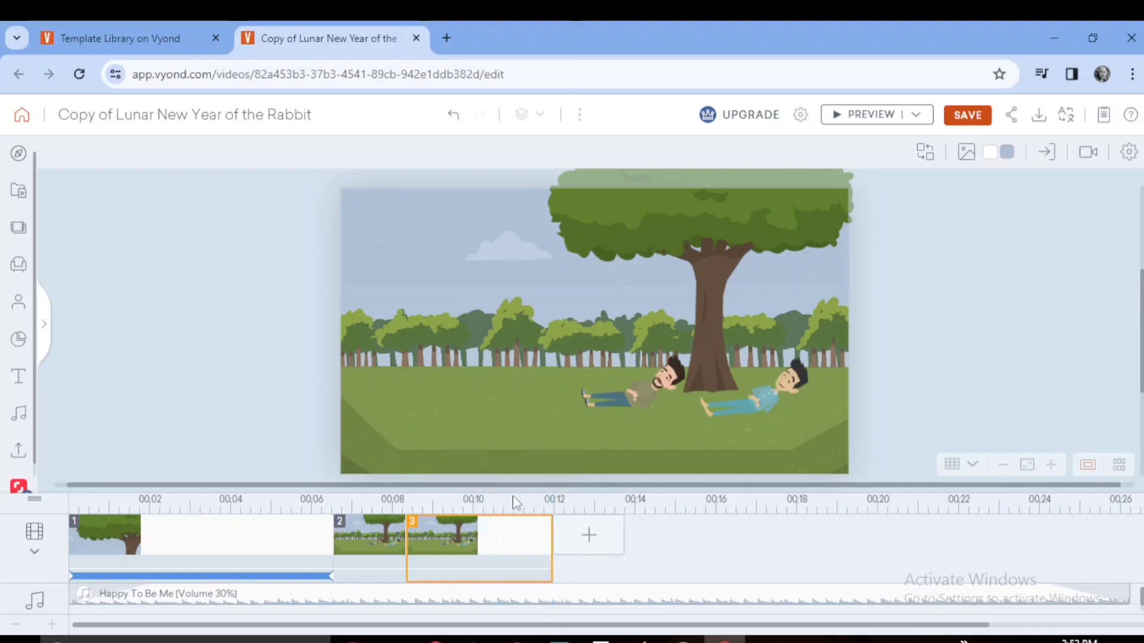
- Search the props for "mango" and add the mango to the third scene
{"action": "left_click", "coordinate": [19, 266]}
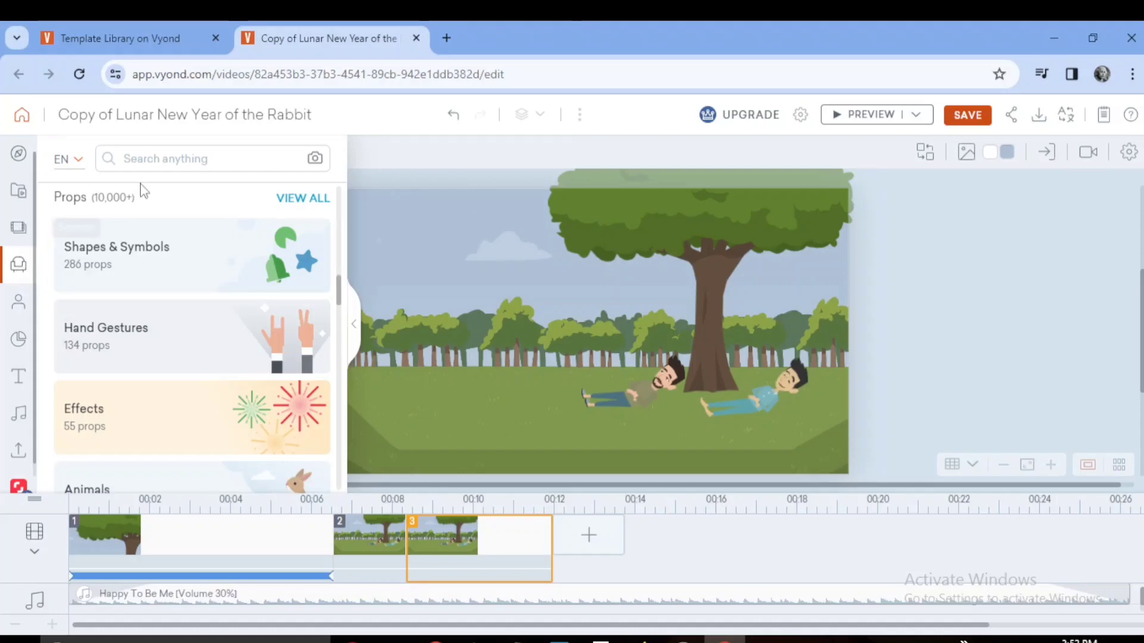
{"action": "left_click", "coordinate": [154, 160]}
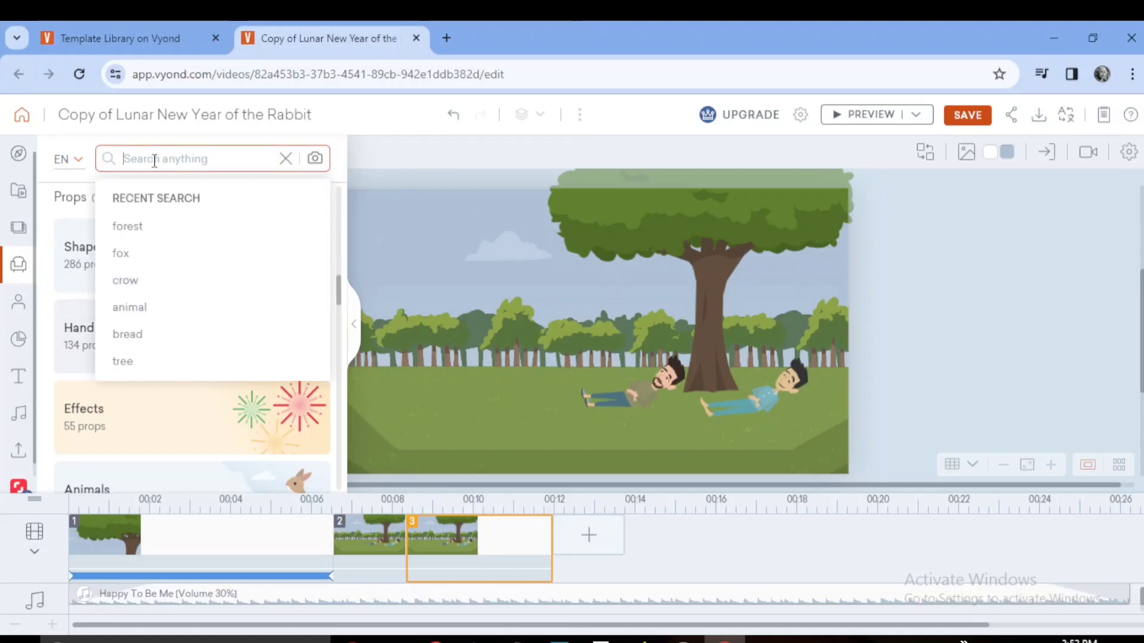
{"action": "type", "text": "mango"}
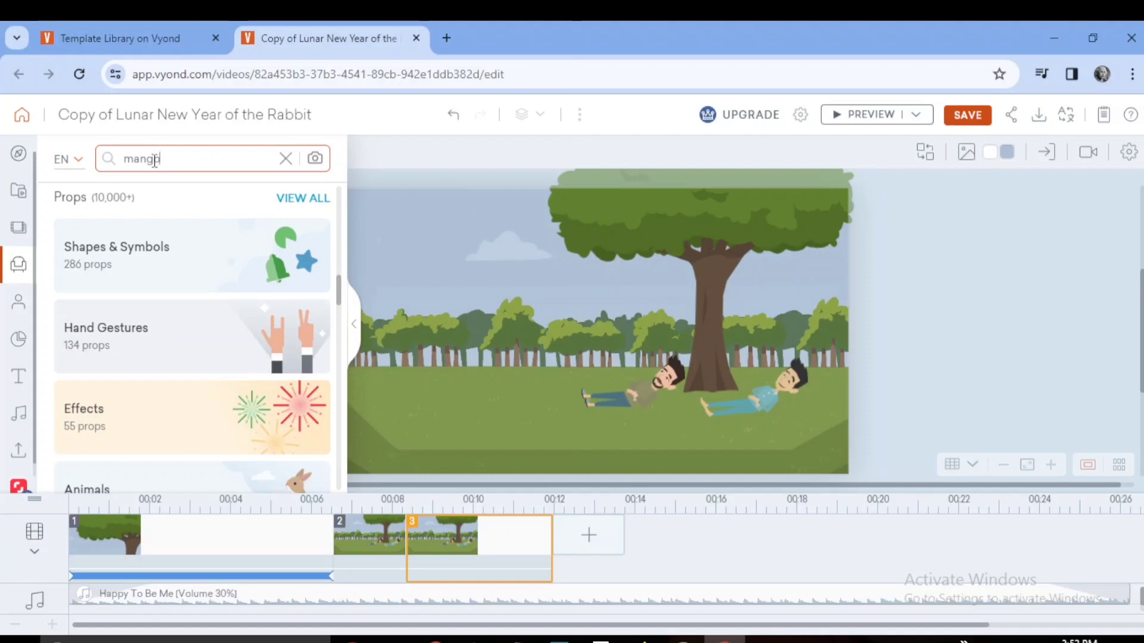
{"action": "key", "text": "Return"}
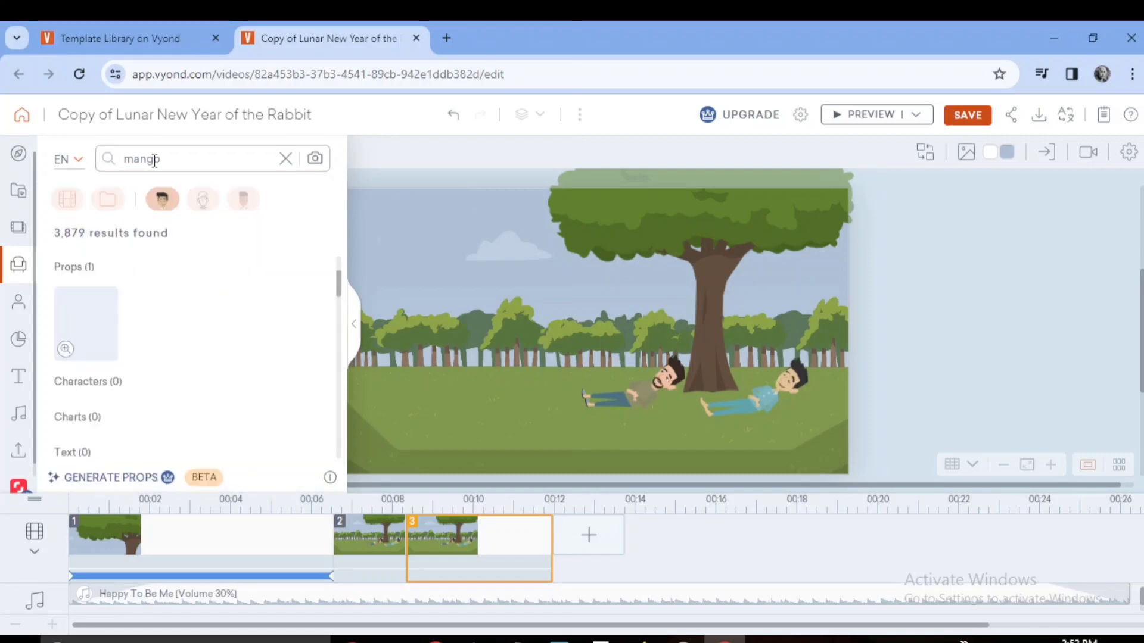
{"action": "left_click", "coordinate": [100, 341]}
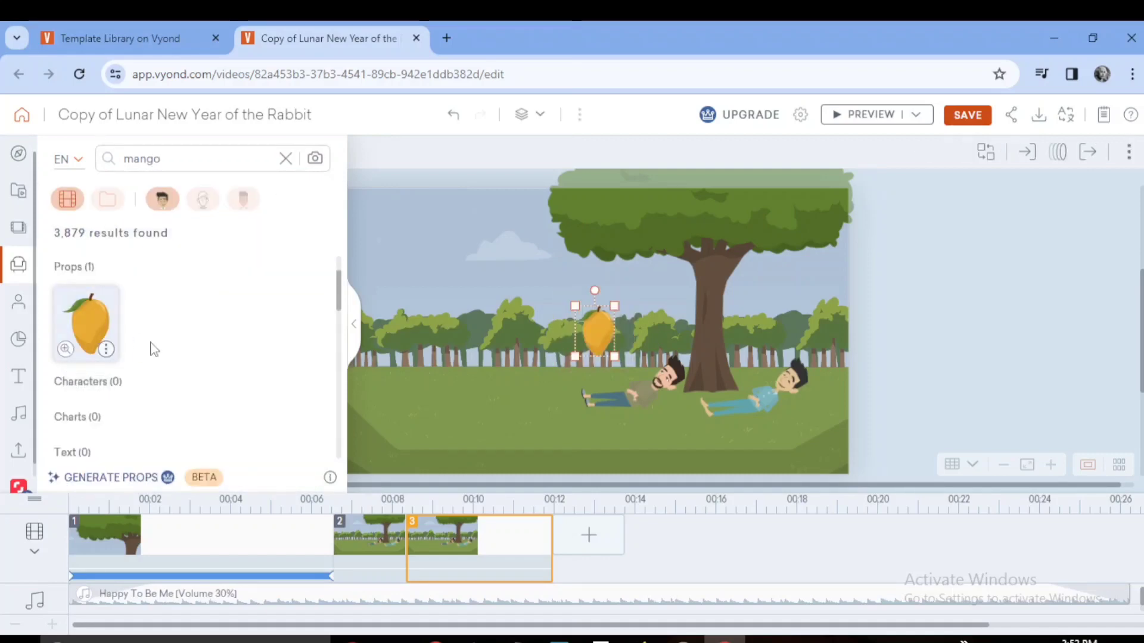
{"action": "left_click", "coordinate": [354, 324]}
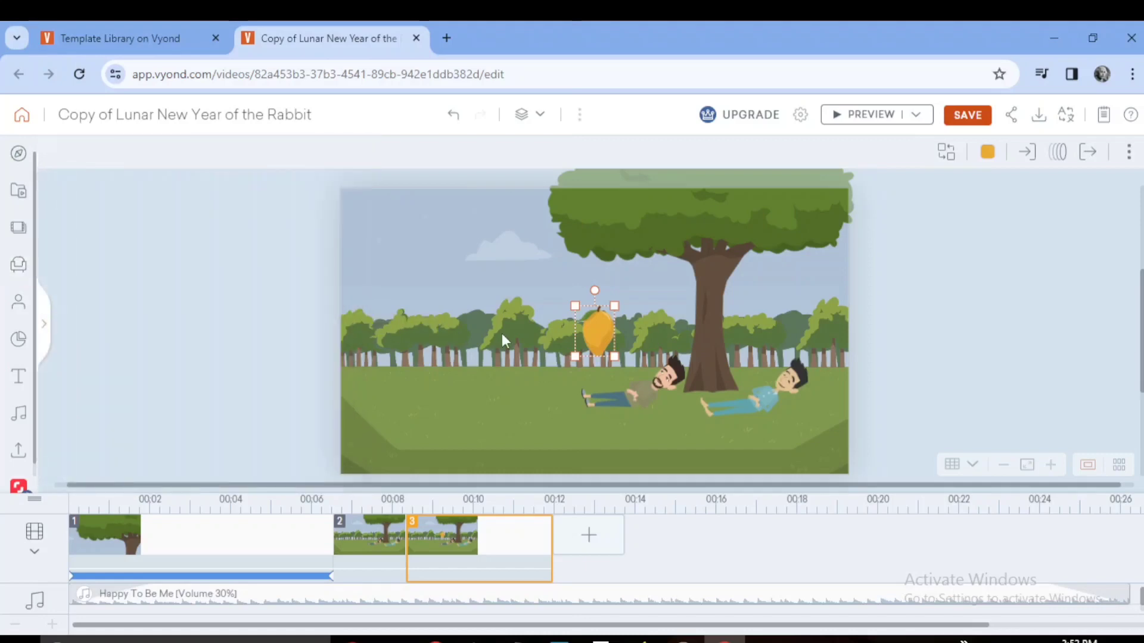
- Shrink the mango and place it in the fork of the large tree, just below the crown
{"action": "left_click_drag", "start_coordinate": [606, 313], "coordinate": [706, 246]}
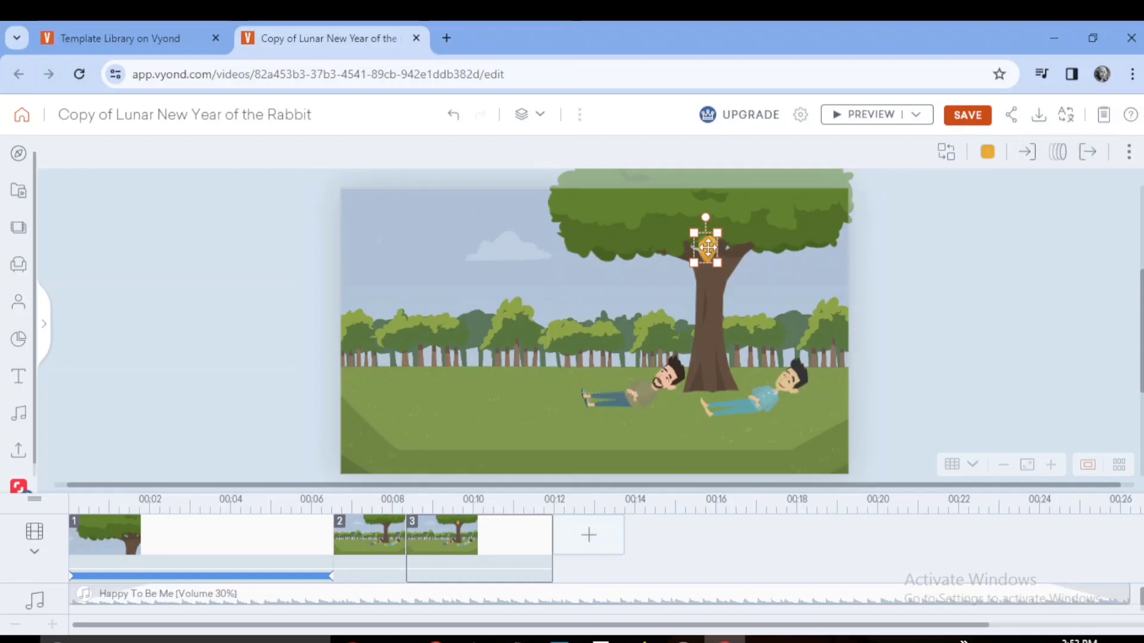
{"action": "left_click", "coordinate": [745, 352]}
{"action": "left_click", "coordinate": [707, 242]}
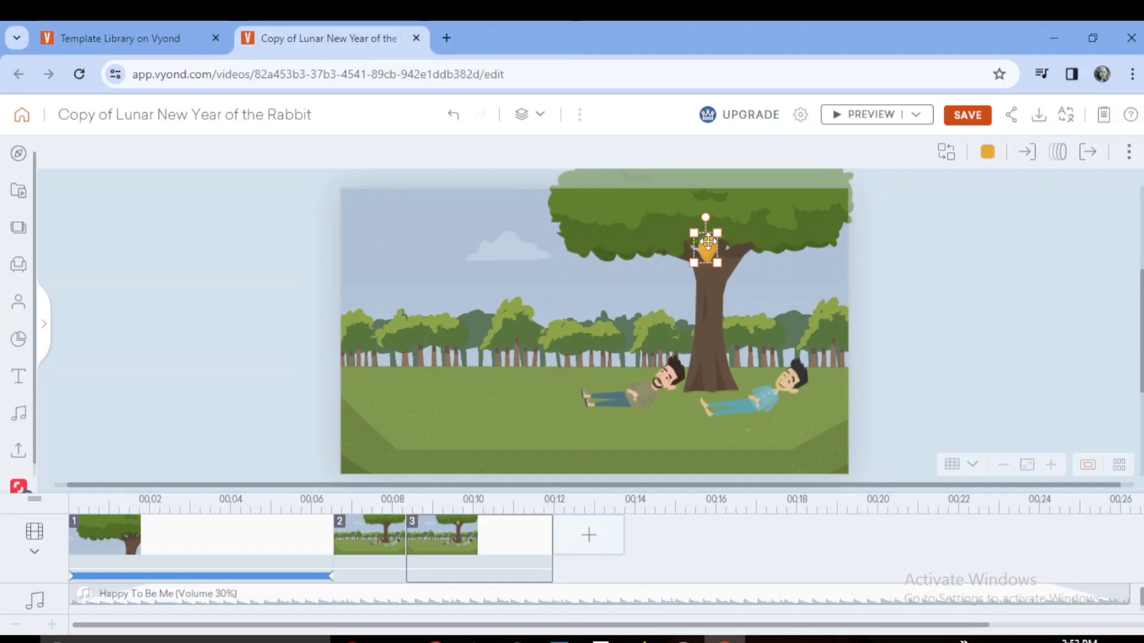
- Add a camera to the third scene and frame it tightly around the mango, at about 141 by 79 px
{"action": "left_click", "coordinate": [855, 298]}
{"action": "left_click", "coordinate": [1088, 152]}
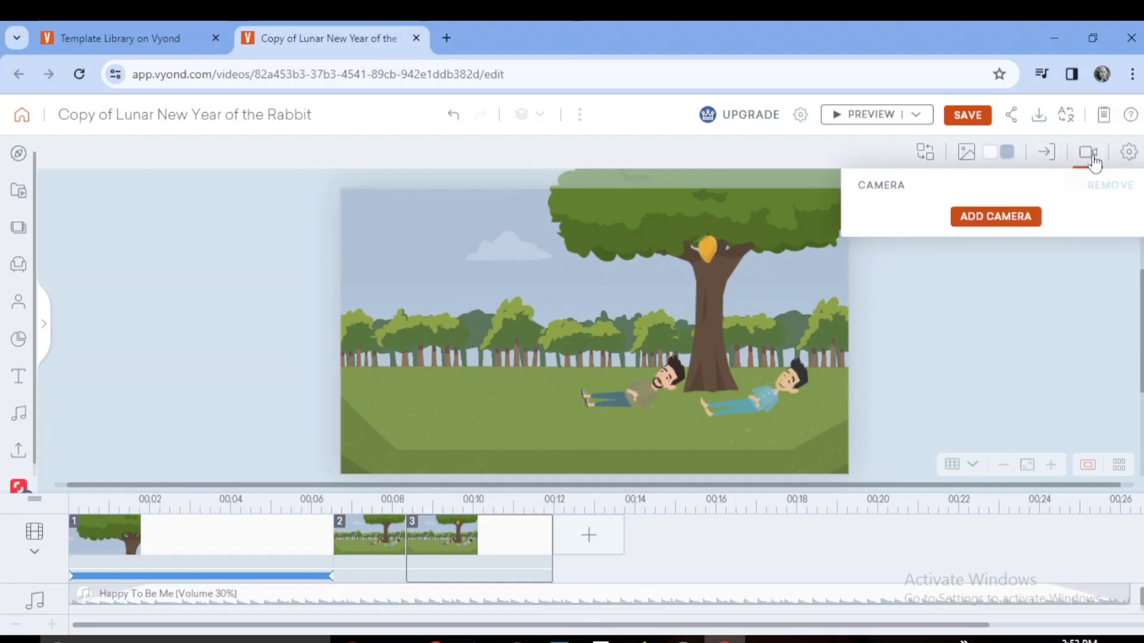
{"action": "left_click", "coordinate": [1003, 220]}
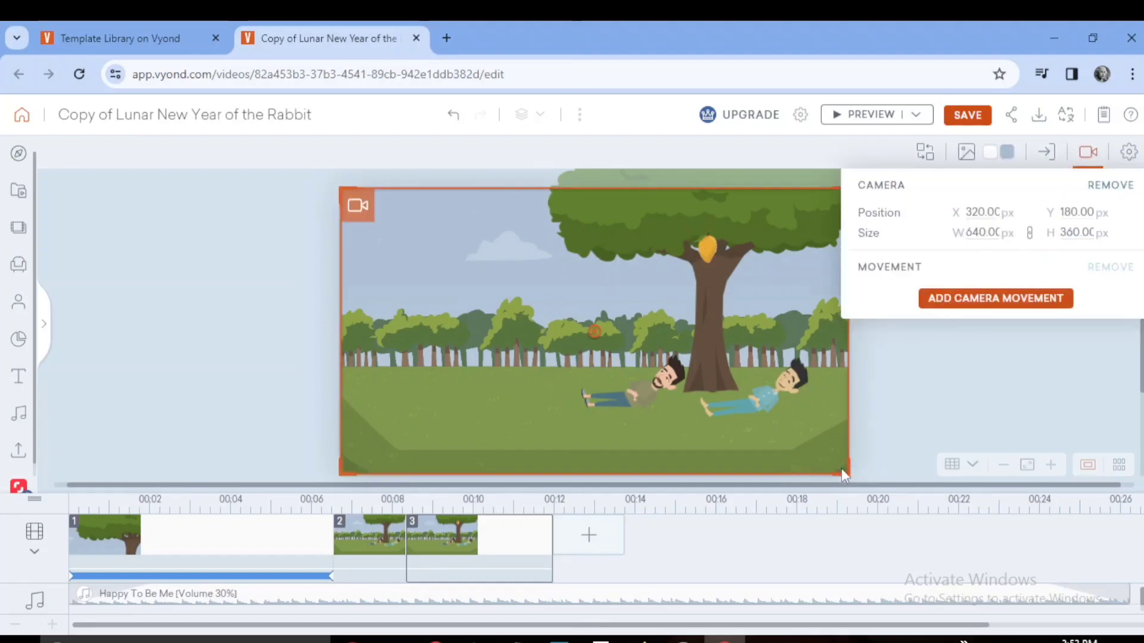
{"action": "left_click_drag", "start_coordinate": [846, 470], "coordinate": [667, 372]}
{"action": "left_click_drag", "start_coordinate": [522, 294], "coordinate": [655, 198]}
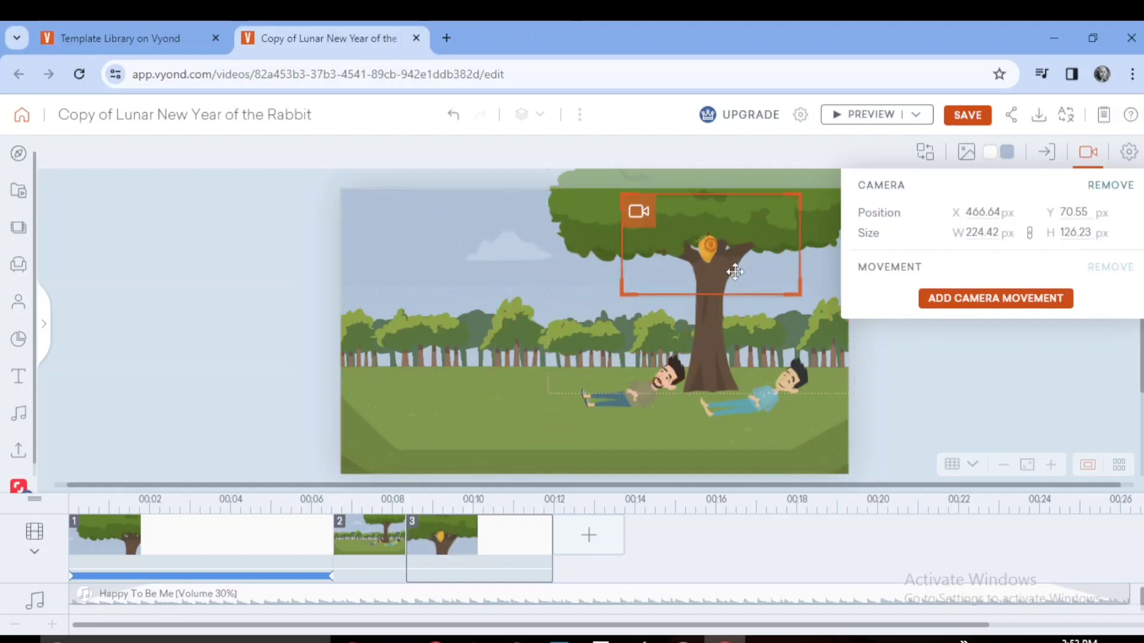
{"action": "left_click_drag", "start_coordinate": [798, 292], "coordinate": [764, 273]}
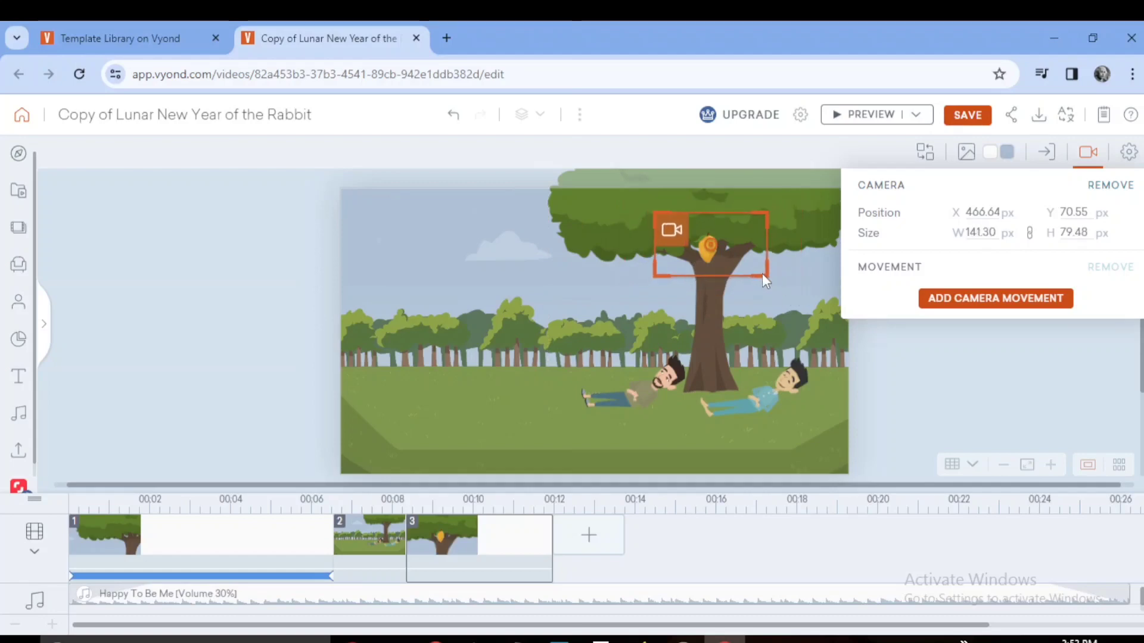
- Add a Whole Scene camera movement straight down to an end frame of about 217 by 122 px around the trunk base and the men
{"action": "left_click", "coordinate": [981, 299]}
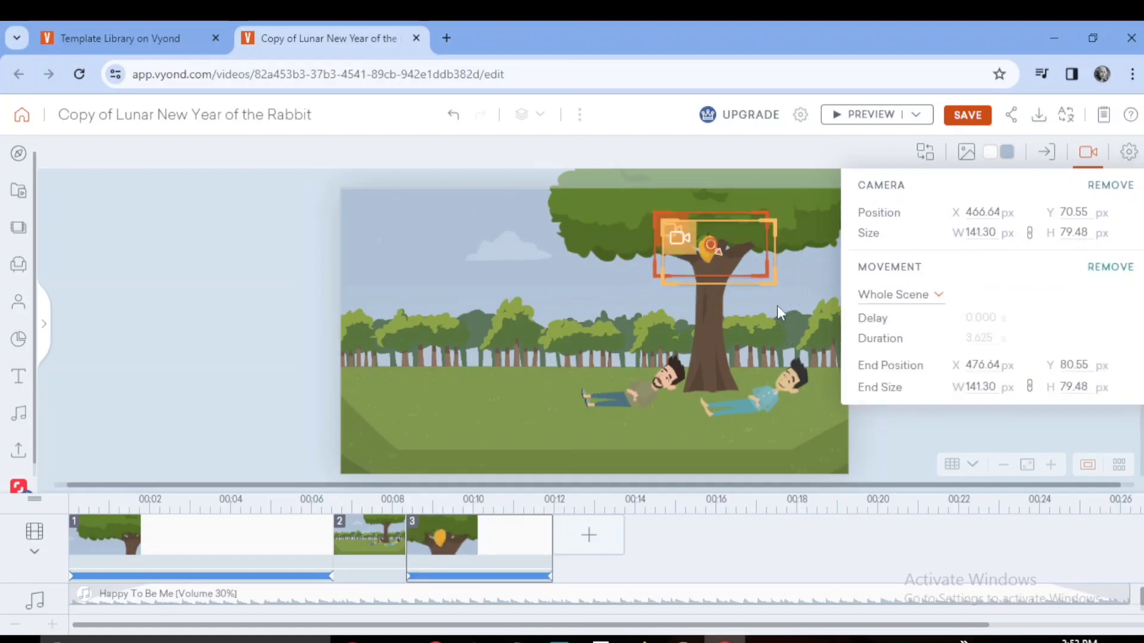
{"action": "left_click_drag", "start_coordinate": [678, 240], "coordinate": [671, 369]}
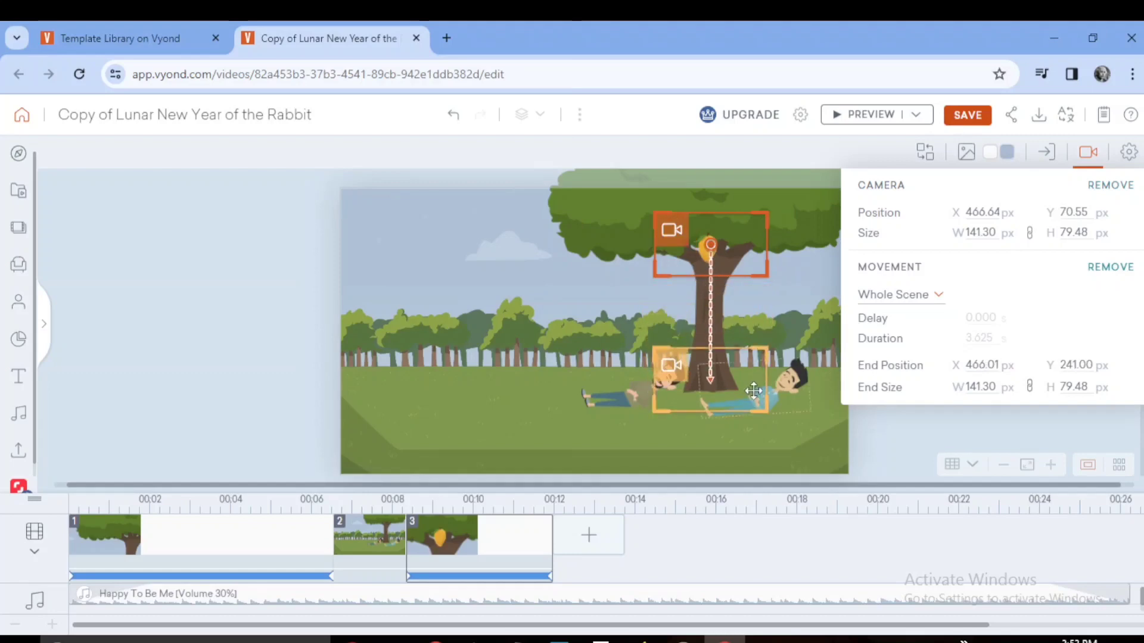
{"action": "left_click_drag", "start_coordinate": [784, 417], "coordinate": [803, 432]}
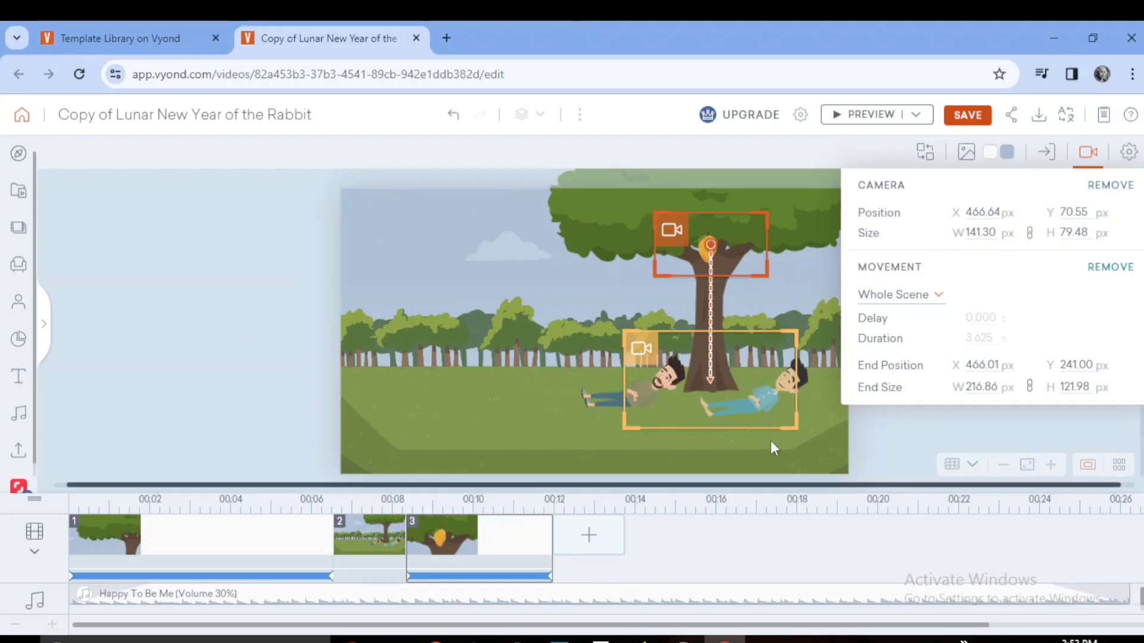
- Give the mango a downward Line - Vertical motion path from the tree's fork to the ground
{"action": "left_click", "coordinate": [705, 251]}
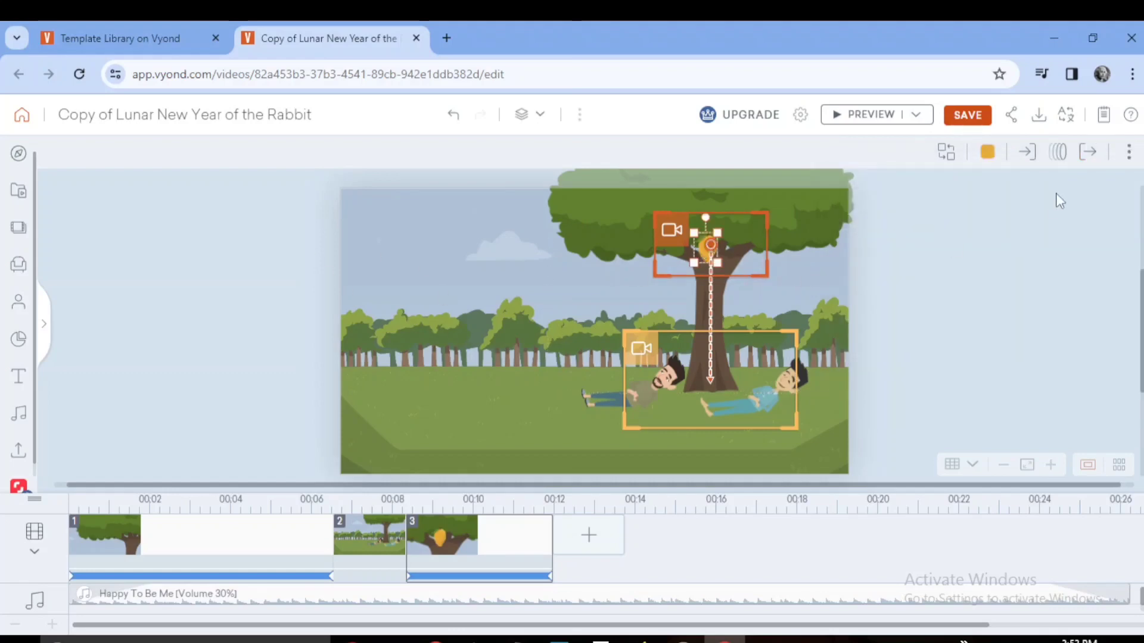
{"action": "left_click", "coordinate": [1058, 152]}
{"action": "left_click", "coordinate": [1052, 226]}
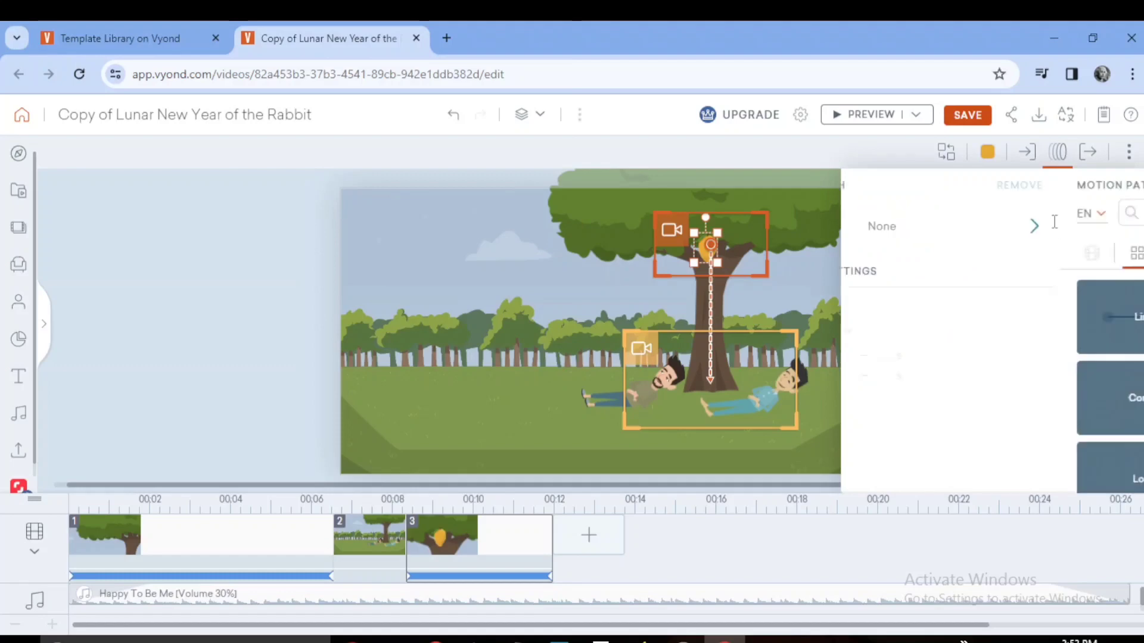
{"action": "left_click", "coordinate": [957, 319]}
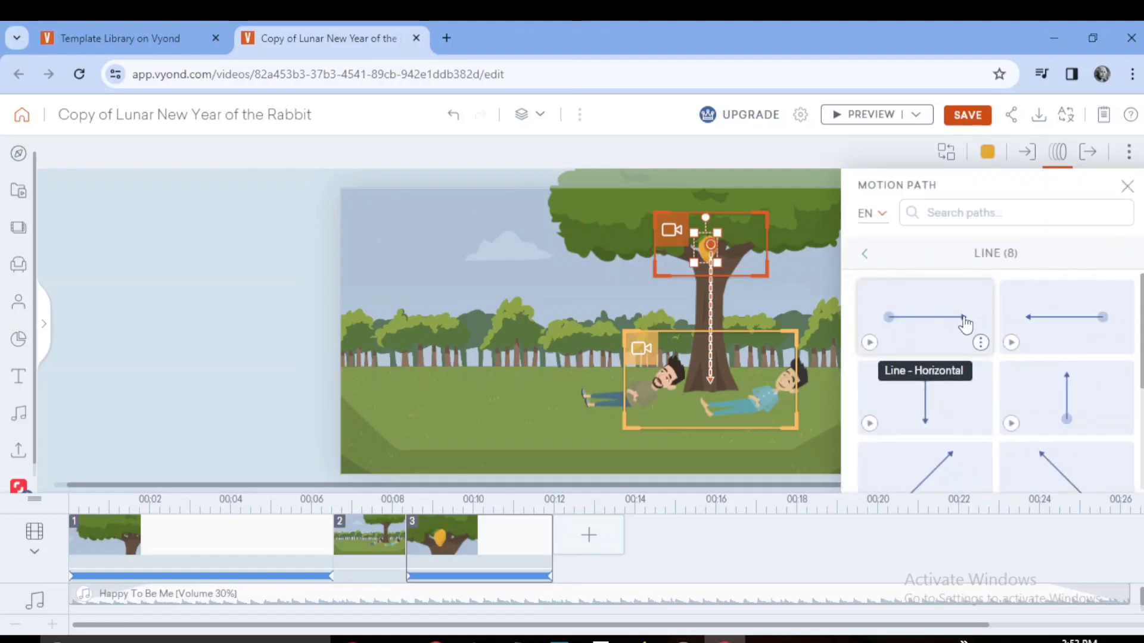
{"action": "left_click", "coordinate": [929, 402]}
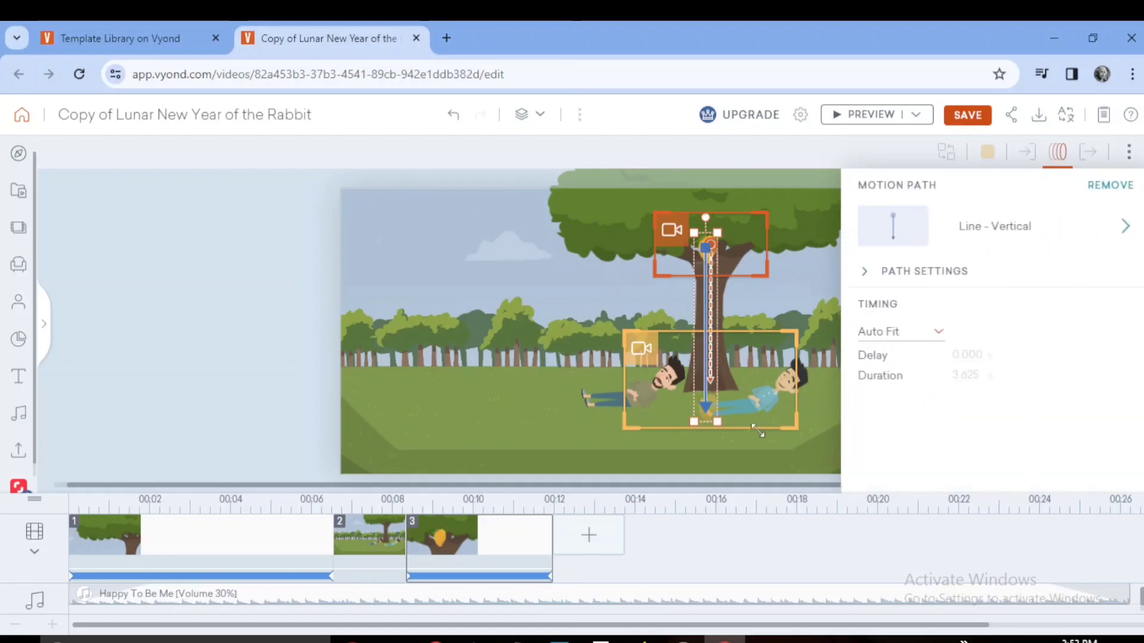
{"action": "left_click", "coordinate": [377, 343]}
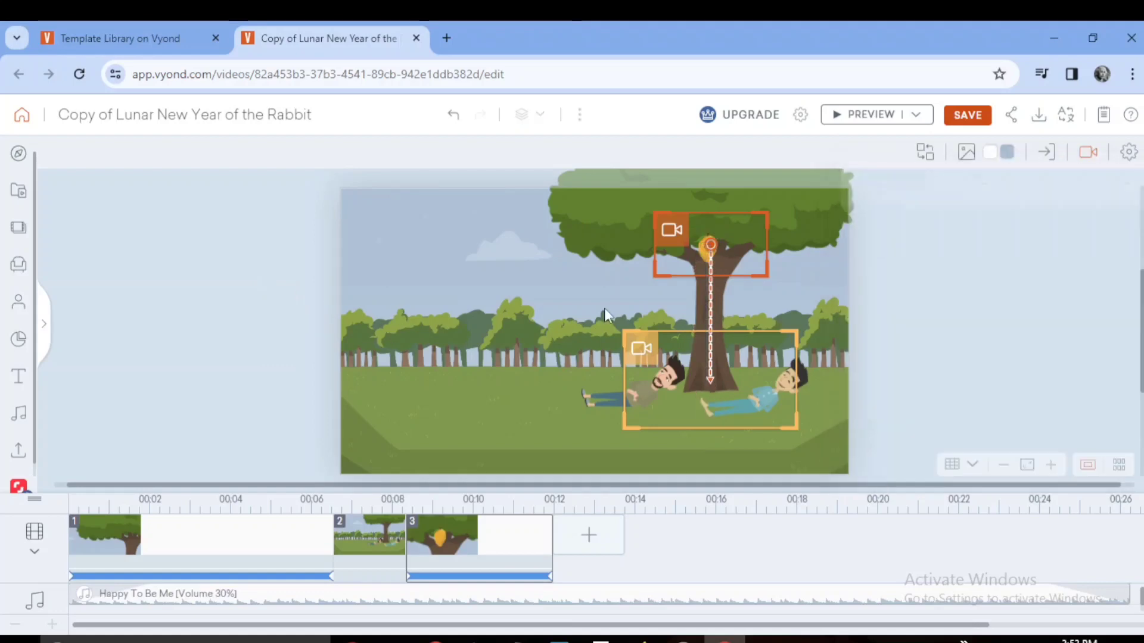
- Shorten the mango's motion path so that it ends at the base of the trunk between the two men
{"action": "left_click", "coordinate": [711, 251]}
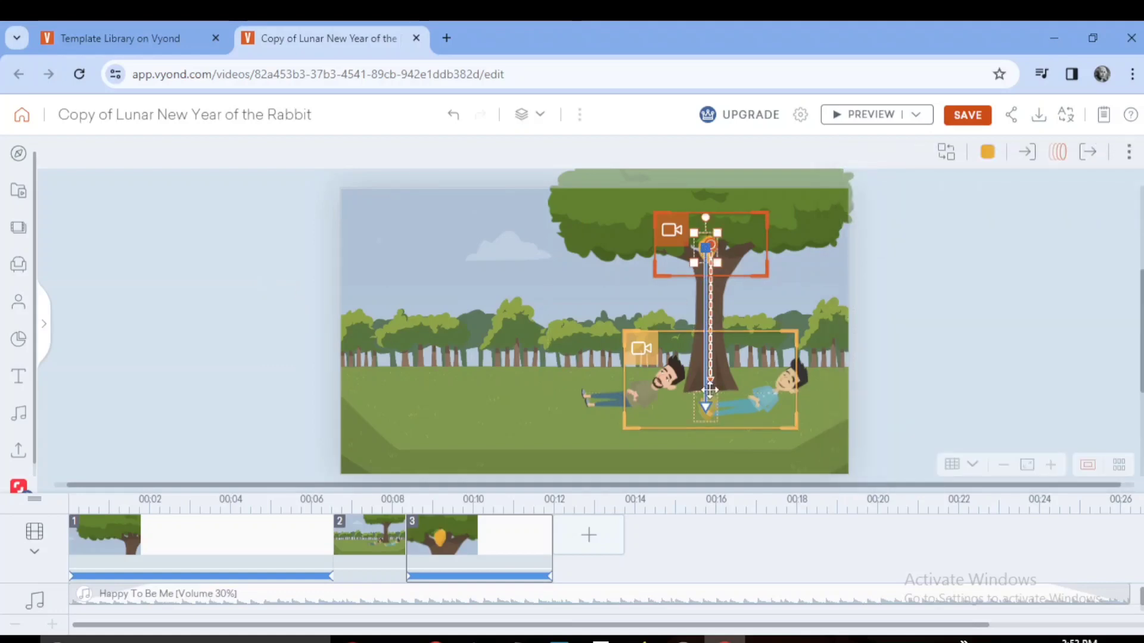
{"action": "left_click_drag", "start_coordinate": [707, 410], "coordinate": [708, 385]}
{"action": "scroll", "coordinate": [709, 381], "scroll_direction": "down", "scroll_amount": 1}
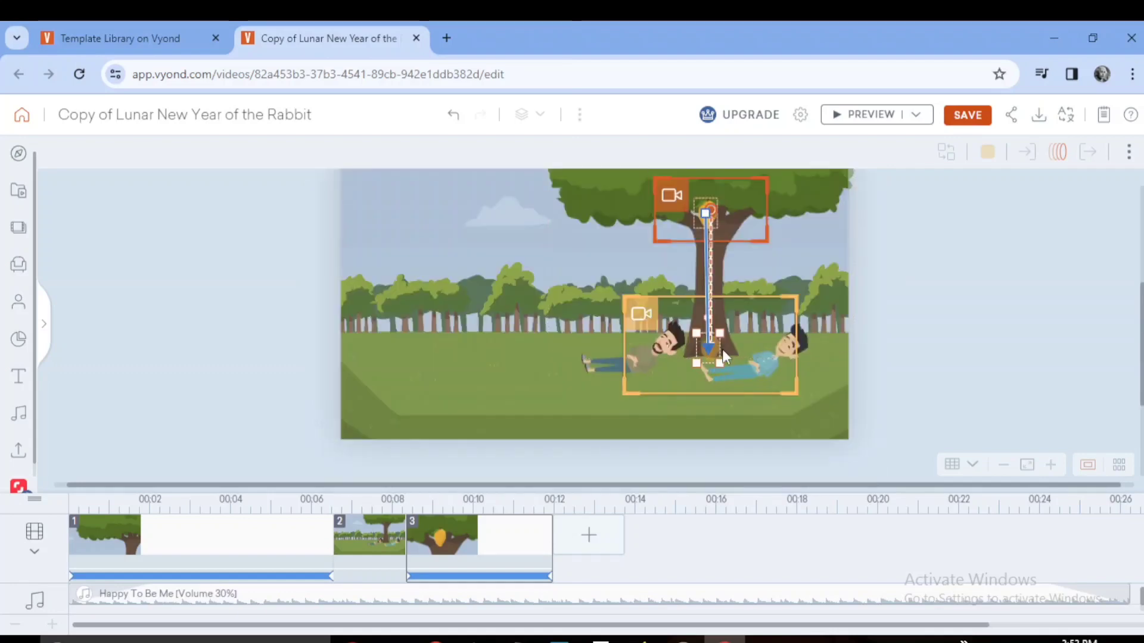
{"action": "left_click", "coordinate": [875, 378]}
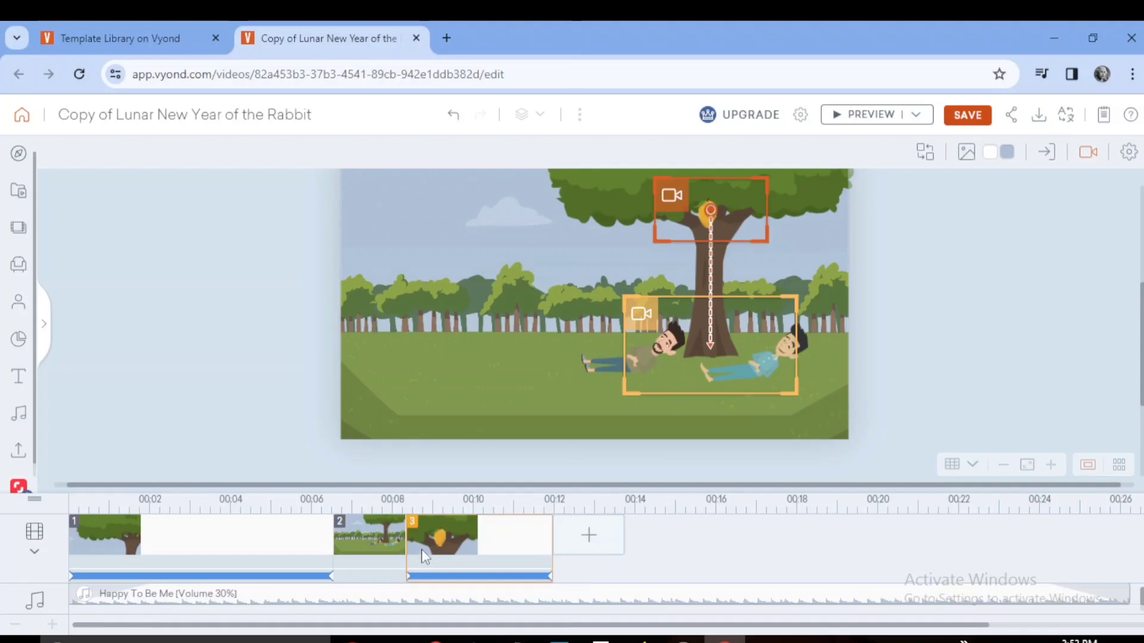
- Preview the video from the first scene to check the camera movements and the falling mango
{"action": "left_click", "coordinate": [184, 548]}
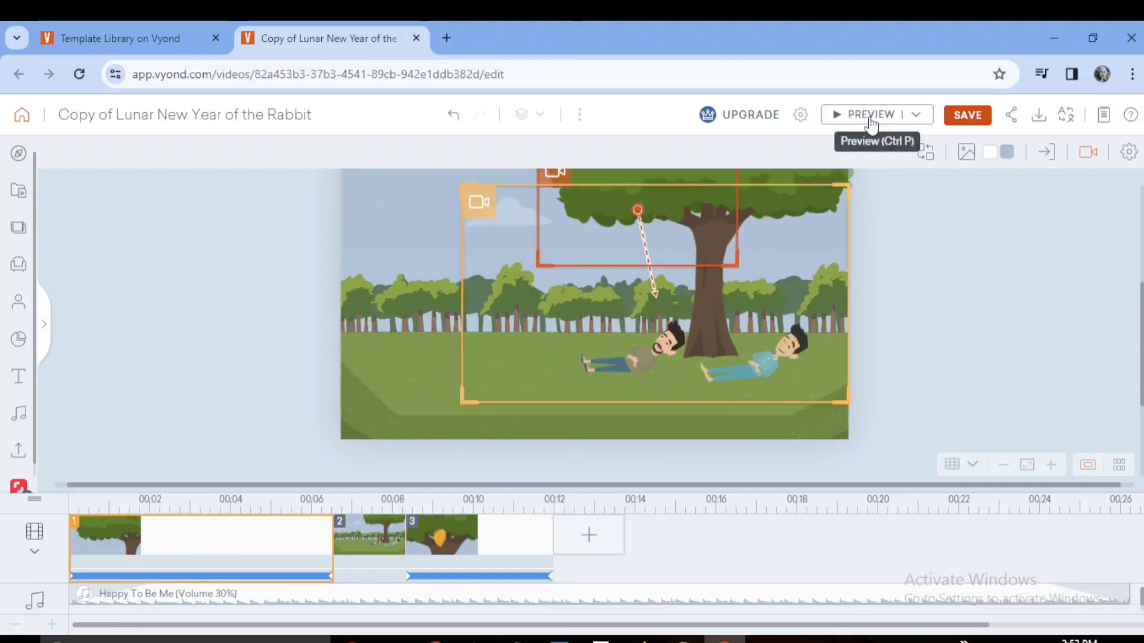
{"action": "left_click", "coordinate": [868, 119]}
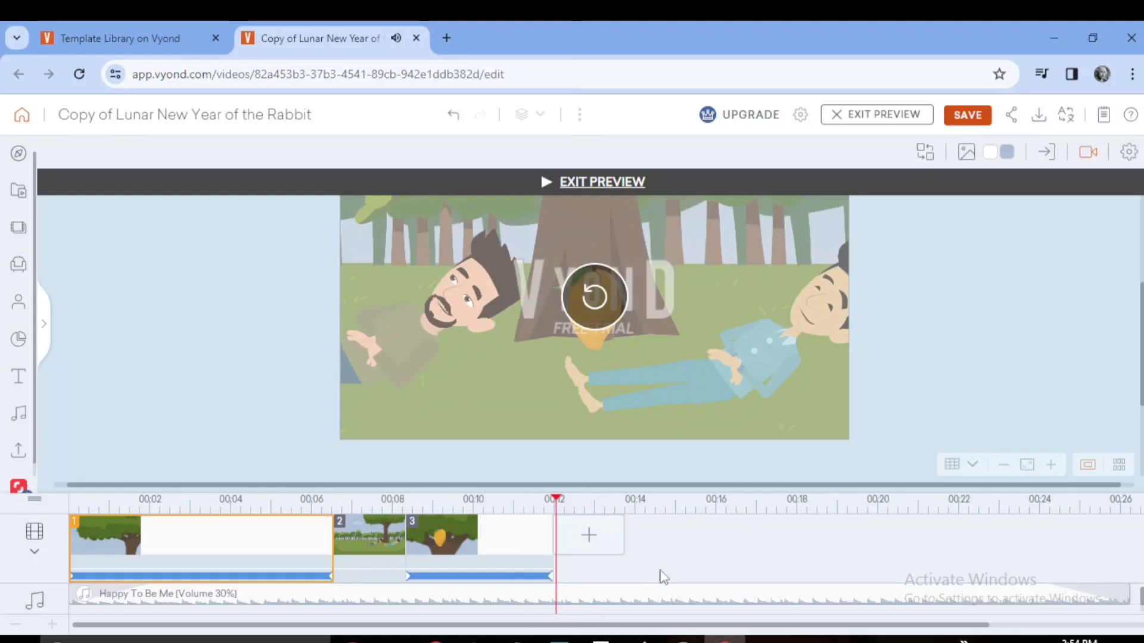
- Add a fourth scene that continues the last one and enlarge its camera frame to take in both men and the mango
{"action": "left_click", "coordinate": [588, 535]}
{"action": "left_click", "coordinate": [615, 470]}
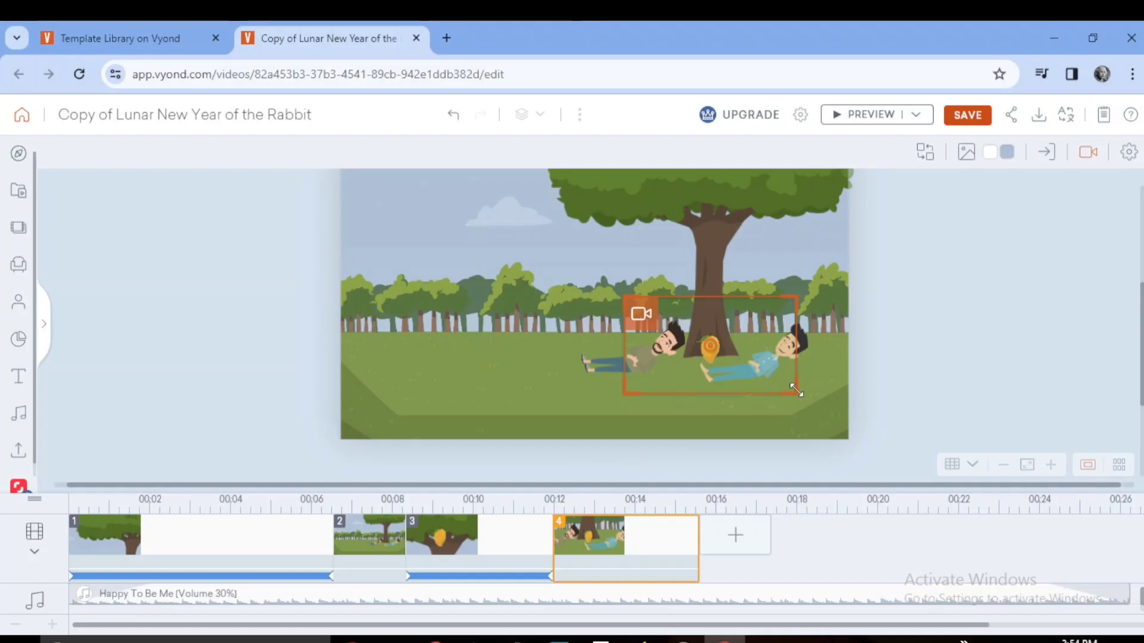
{"action": "left_click_drag", "start_coordinate": [795, 390], "coordinate": [889, 434]}
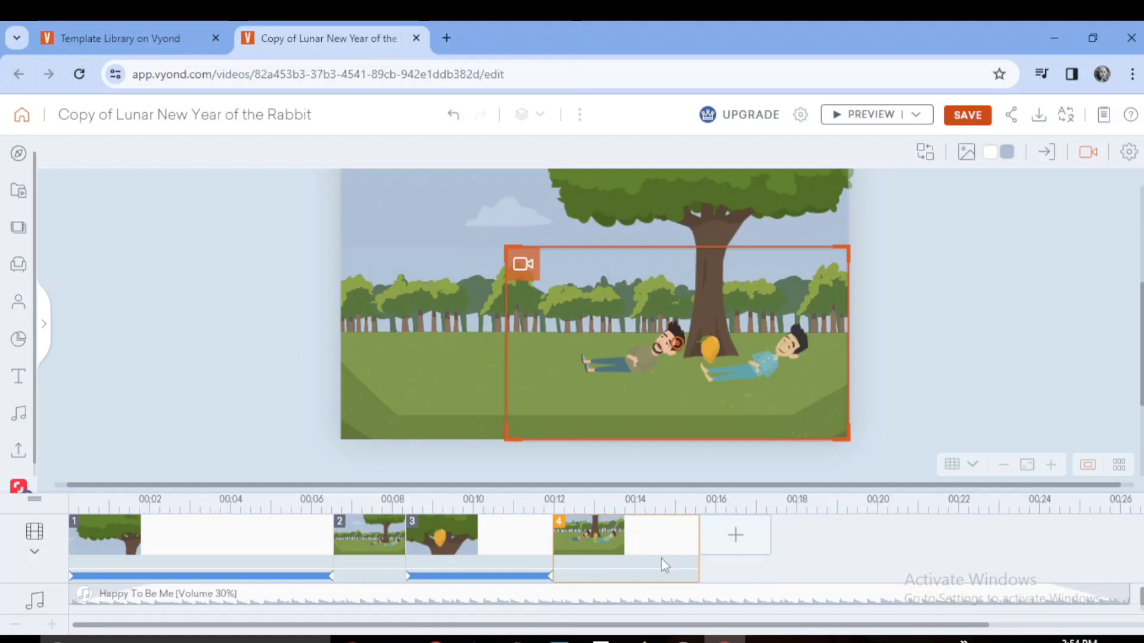
- Search the expressions for "talking" for the man in blue lying beside the tree in the fourth scene
{"action": "left_click", "coordinate": [645, 355]}
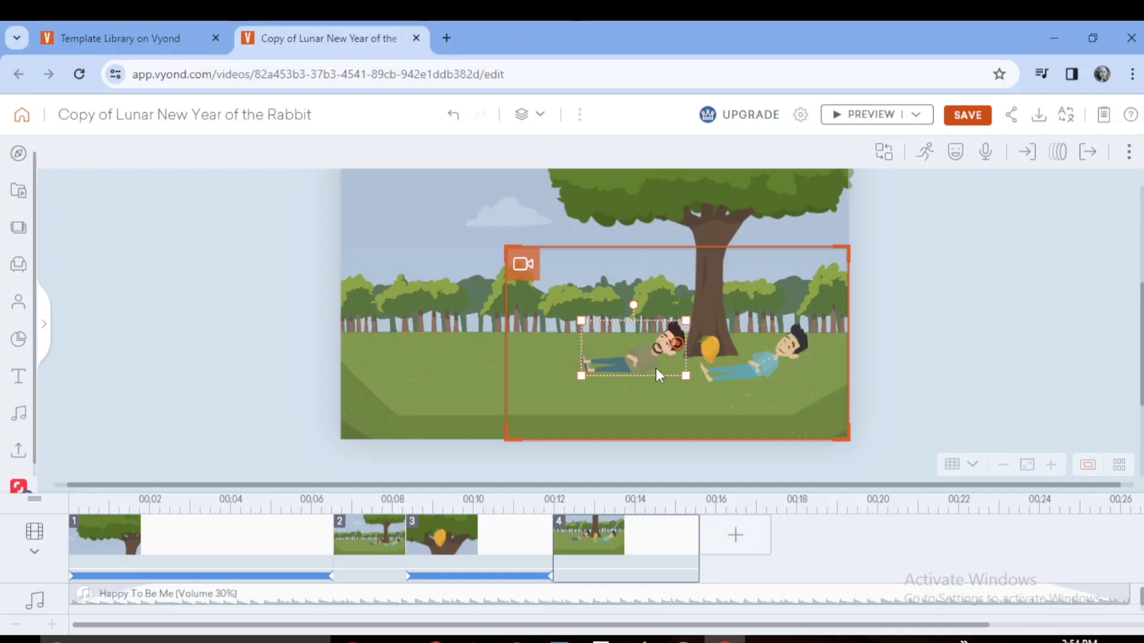
{"action": "left_click", "coordinate": [772, 356]}
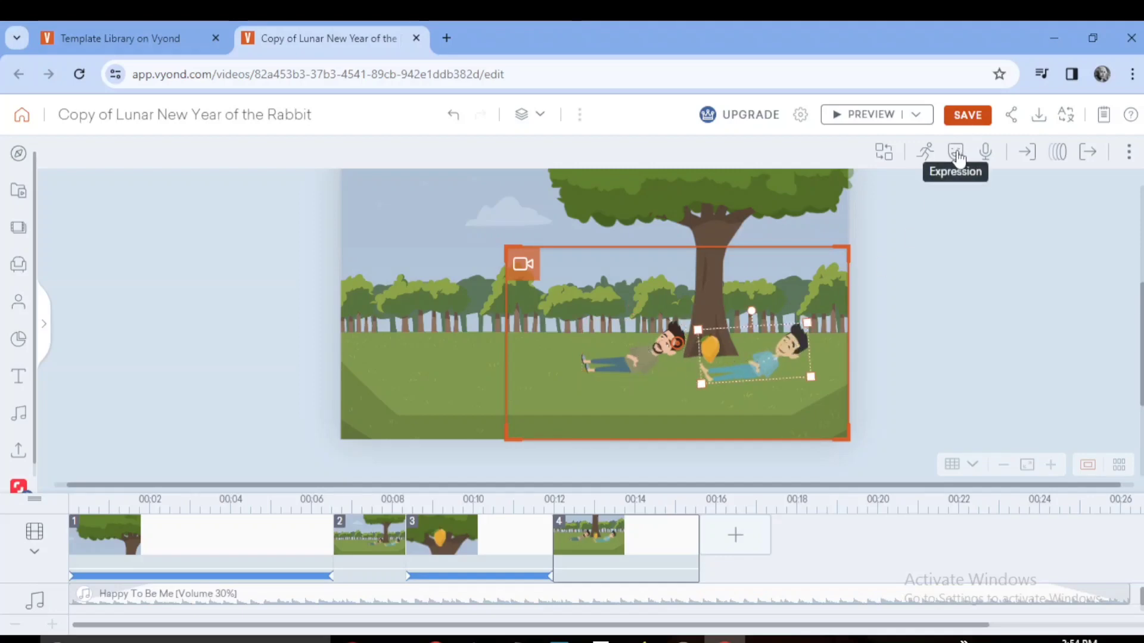
{"action": "left_click", "coordinate": [926, 154]}
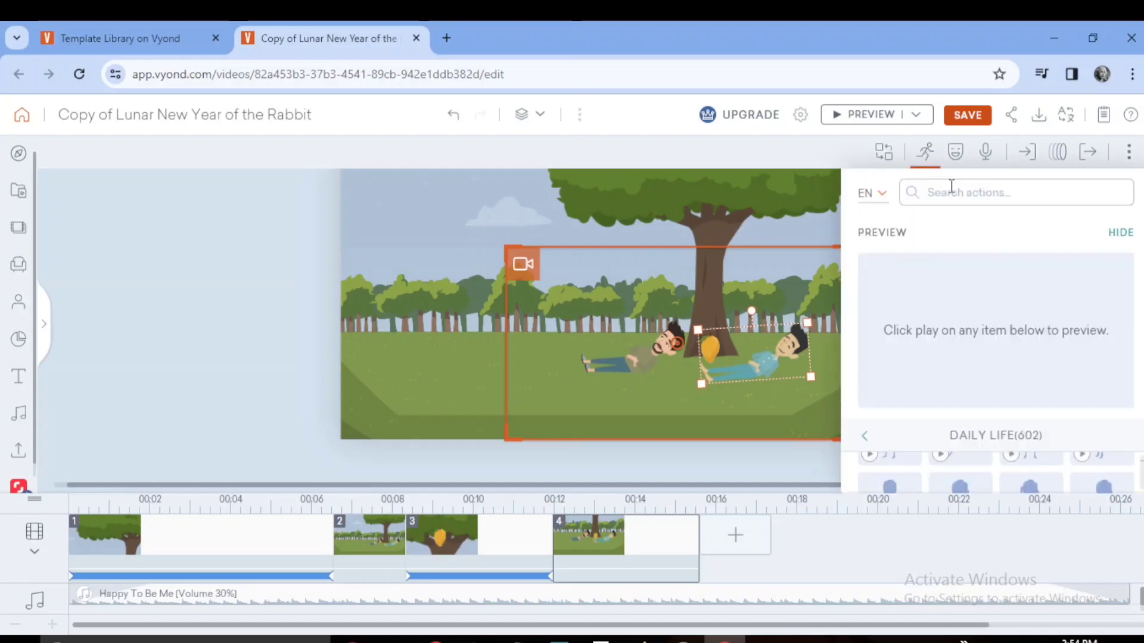
{"action": "left_click", "coordinate": [956, 154]}
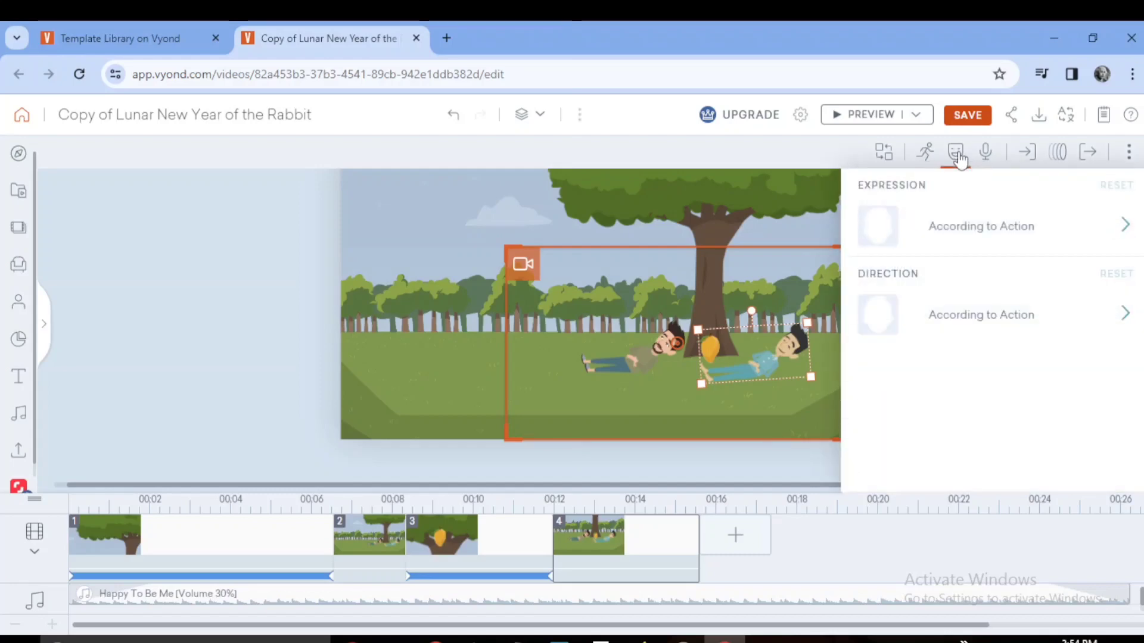
{"action": "left_click", "coordinate": [983, 226]}
{"action": "left_click", "coordinate": [971, 218]}
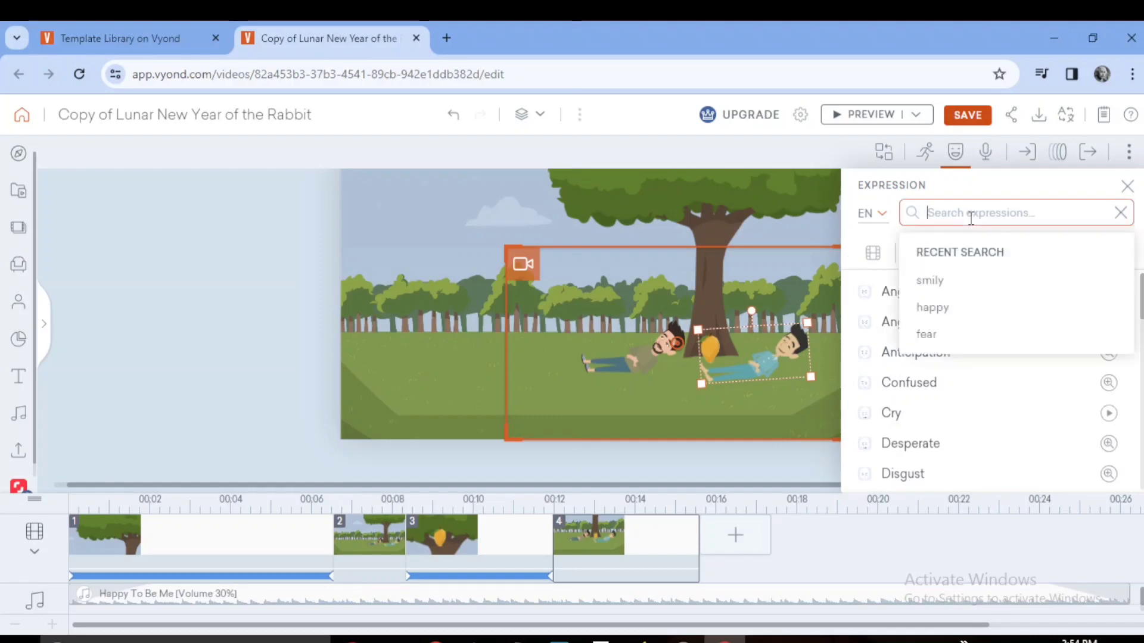
{"action": "type", "text": "ta"}
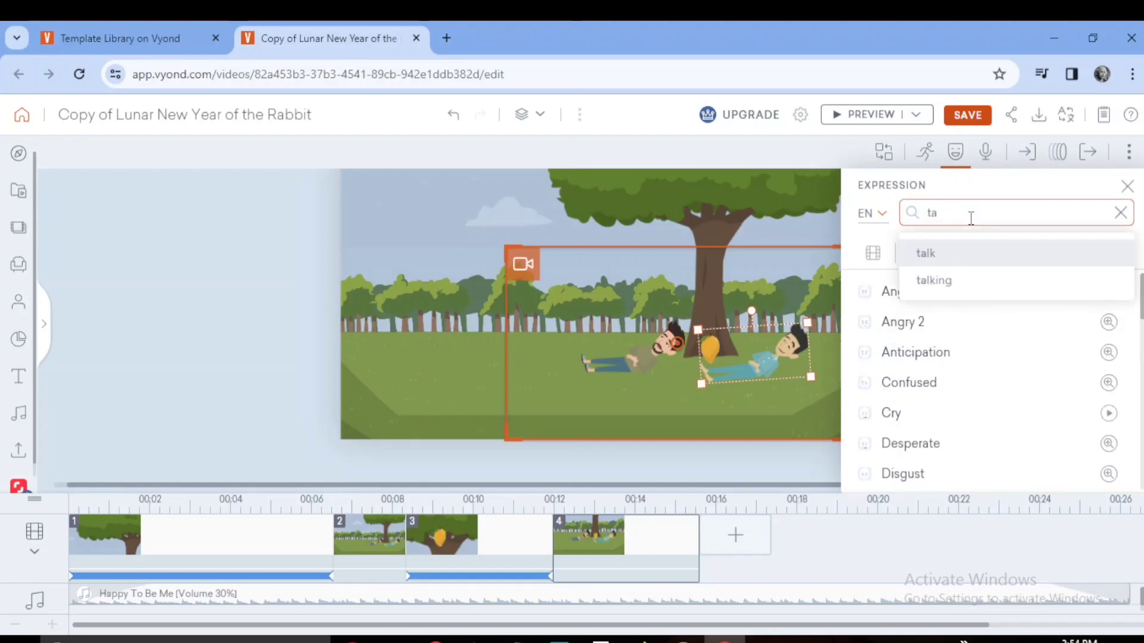
{"action": "type", "text": "lking"}
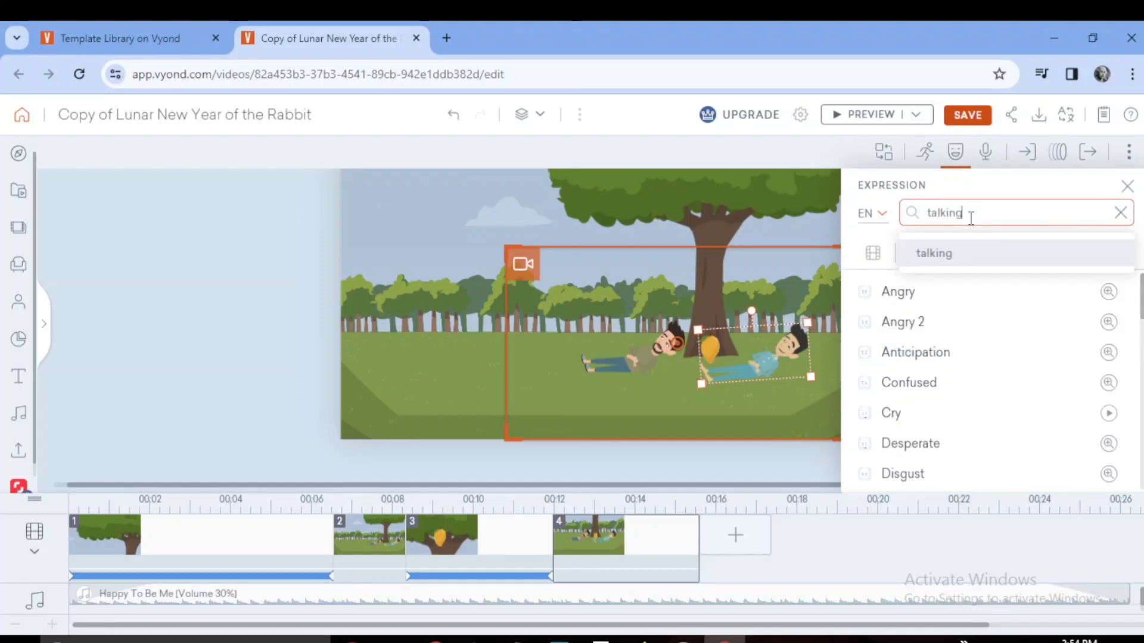
{"action": "key", "text": "Return"}
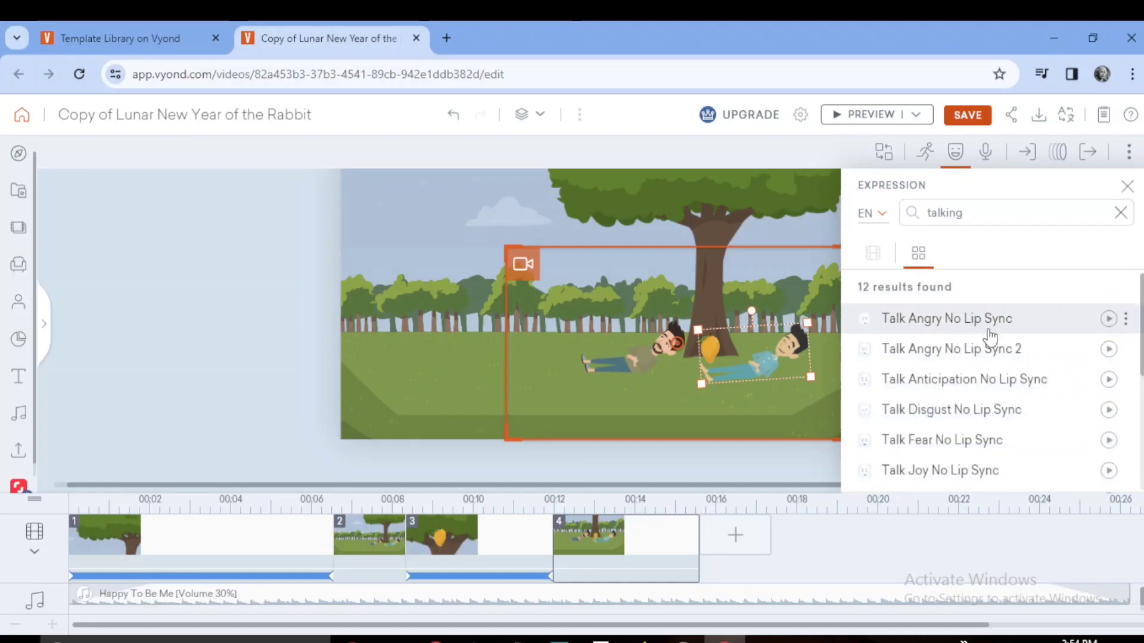
- Try the Talk Angry No Lip Sync 2 expression on the man in blue, and replace it with Talk Neutral No Lip Sync
{"action": "left_click", "coordinate": [1017, 355]}
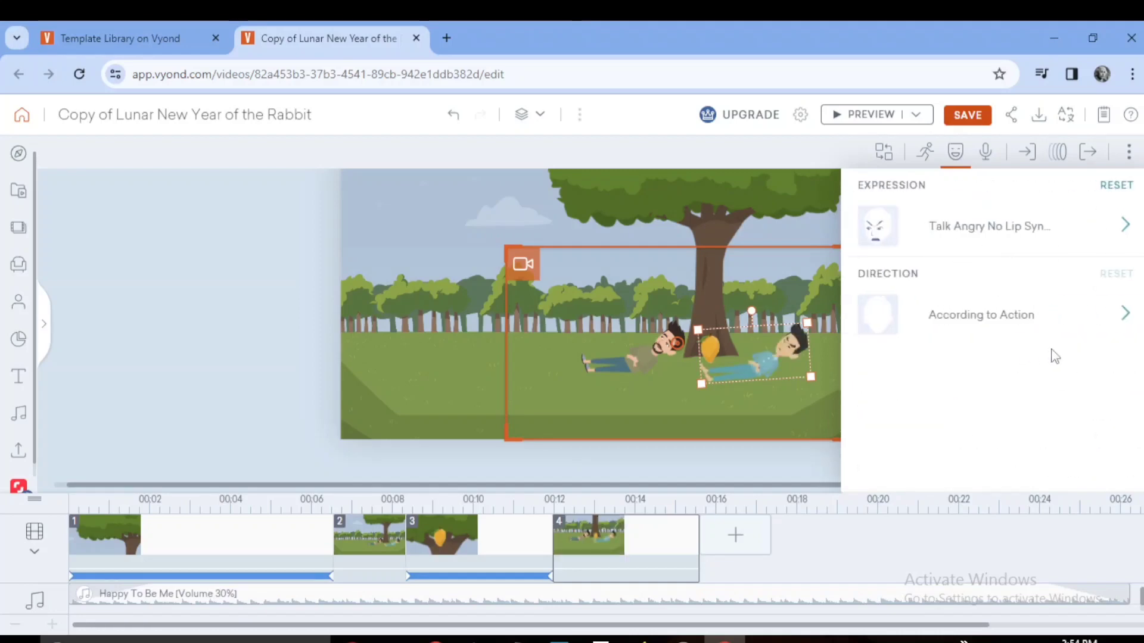
{"action": "left_click", "coordinate": [992, 241]}
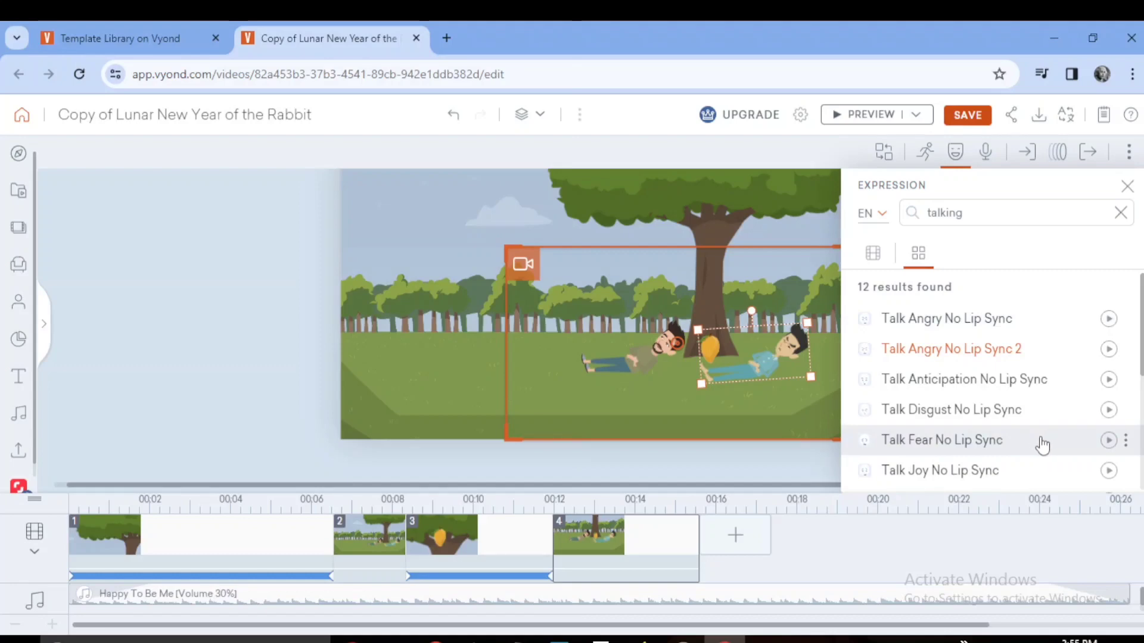
{"action": "scroll", "coordinate": [1048, 443], "scroll_direction": "down", "scroll_amount": 2}
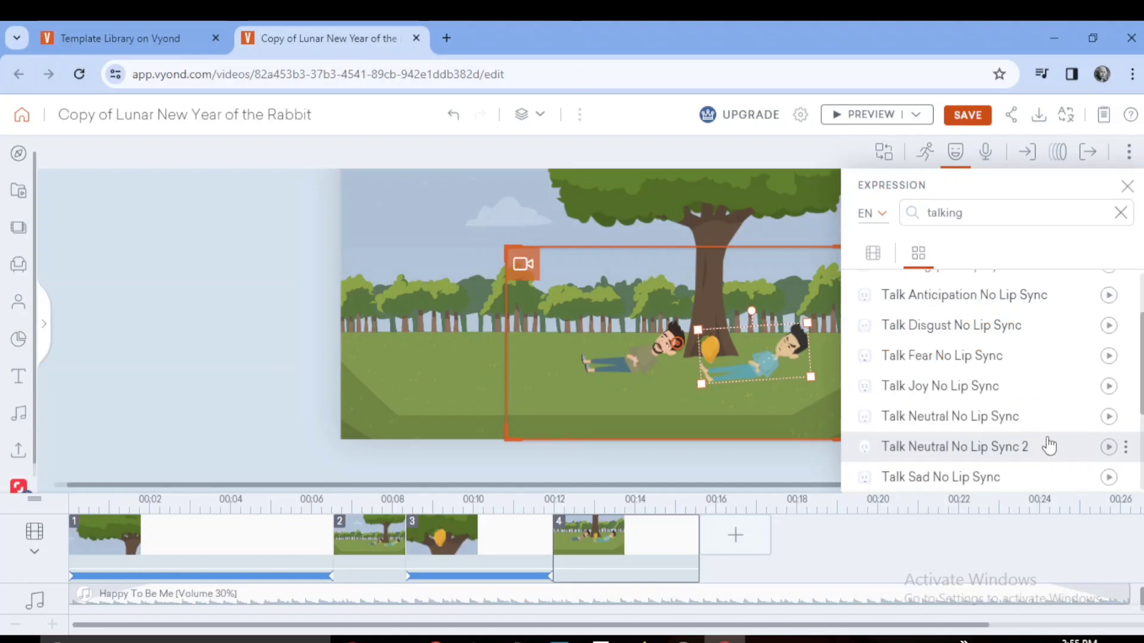
{"action": "left_click", "coordinate": [1108, 417]}
{"action": "left_click", "coordinate": [1093, 416]}
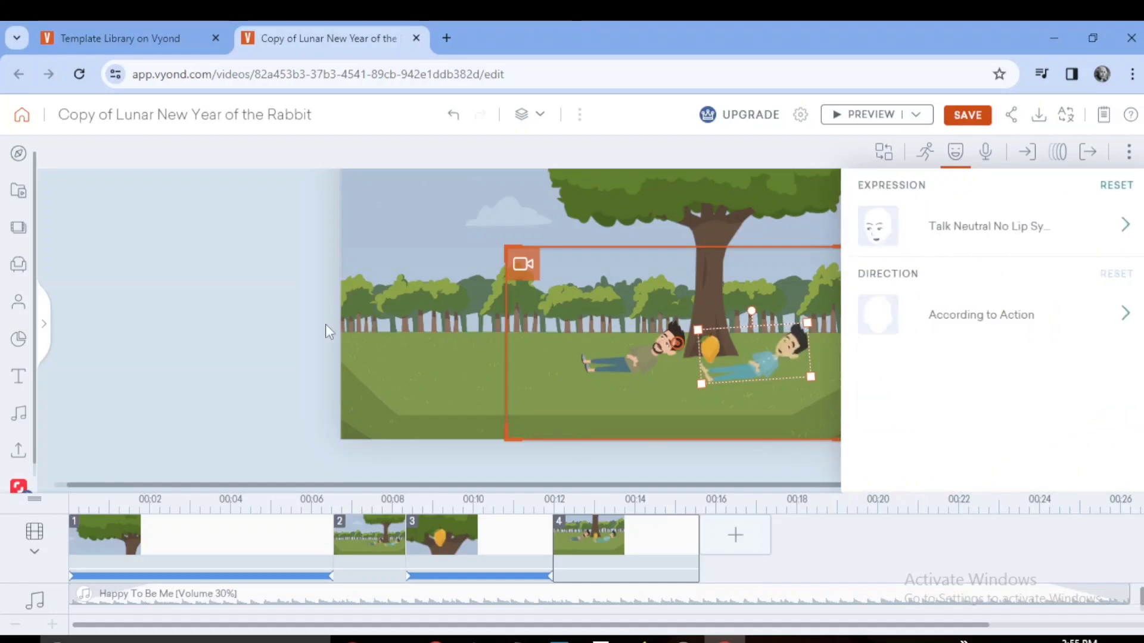
{"action": "left_click", "coordinate": [231, 291]}
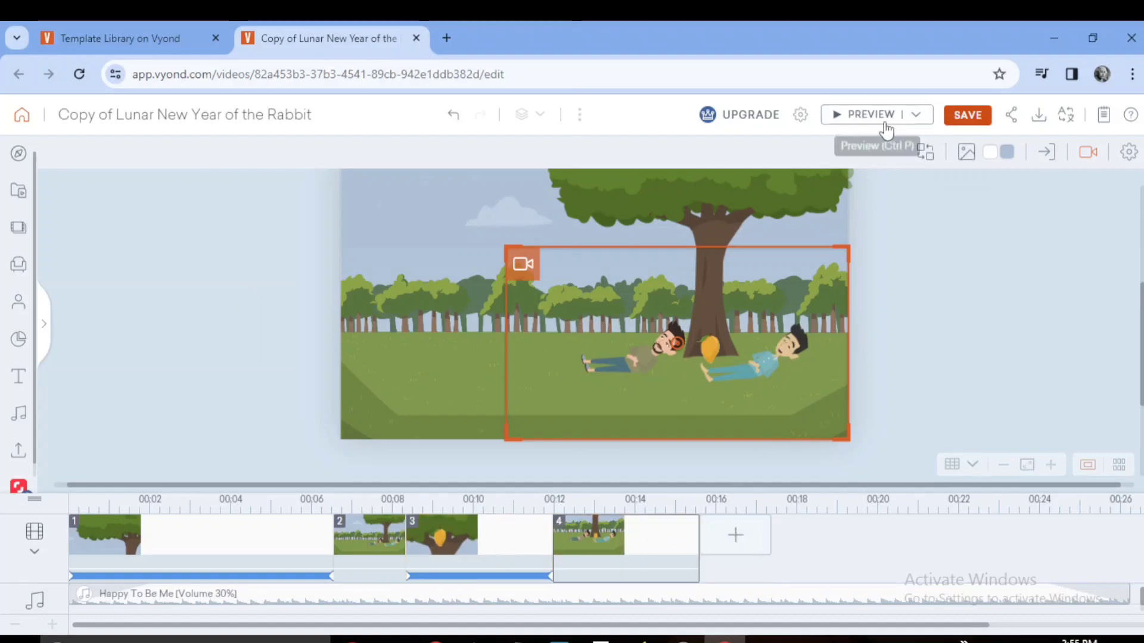
- Preview the fourth scene to check the talking expression of the man in blue
{"action": "left_click", "coordinate": [870, 115]}
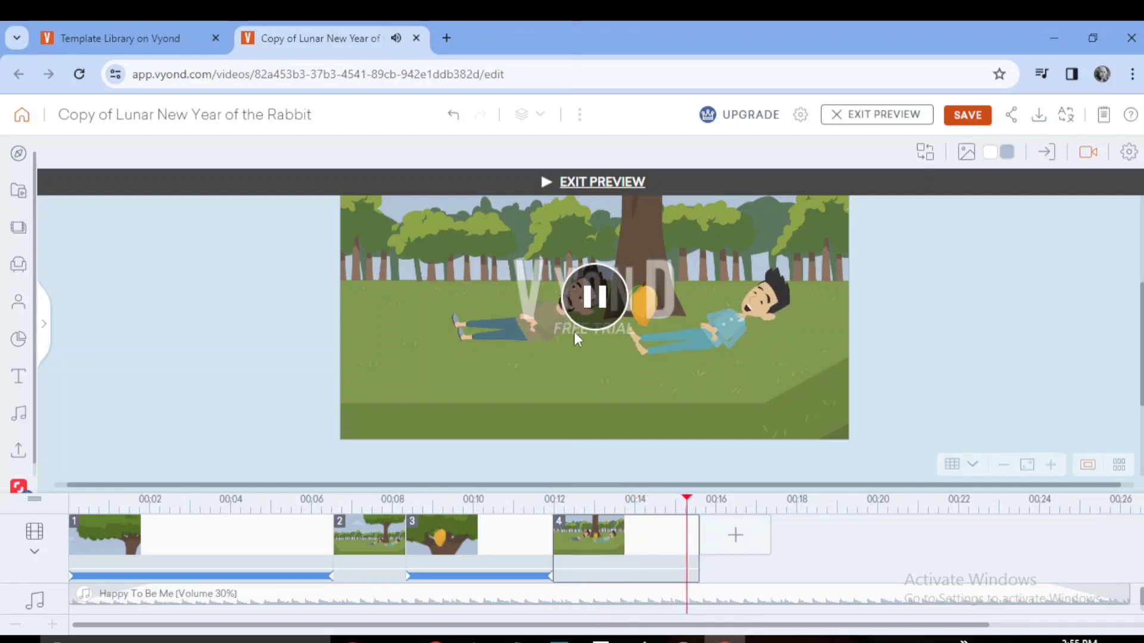
{"action": "left_click", "coordinate": [735, 533]}
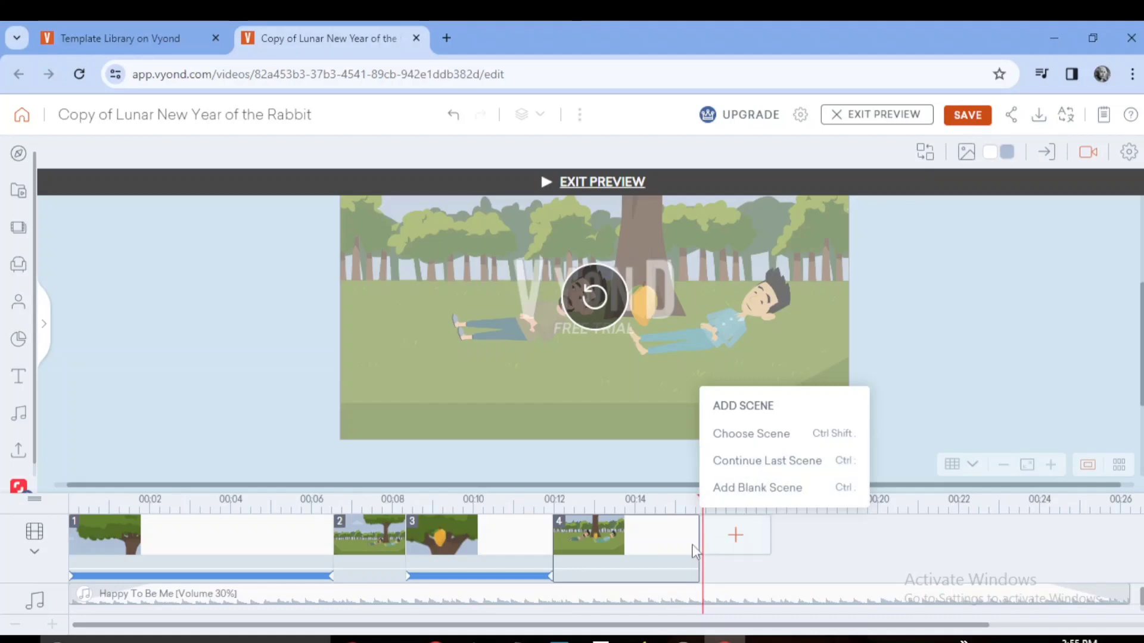
{"action": "left_click", "coordinate": [853, 119]}
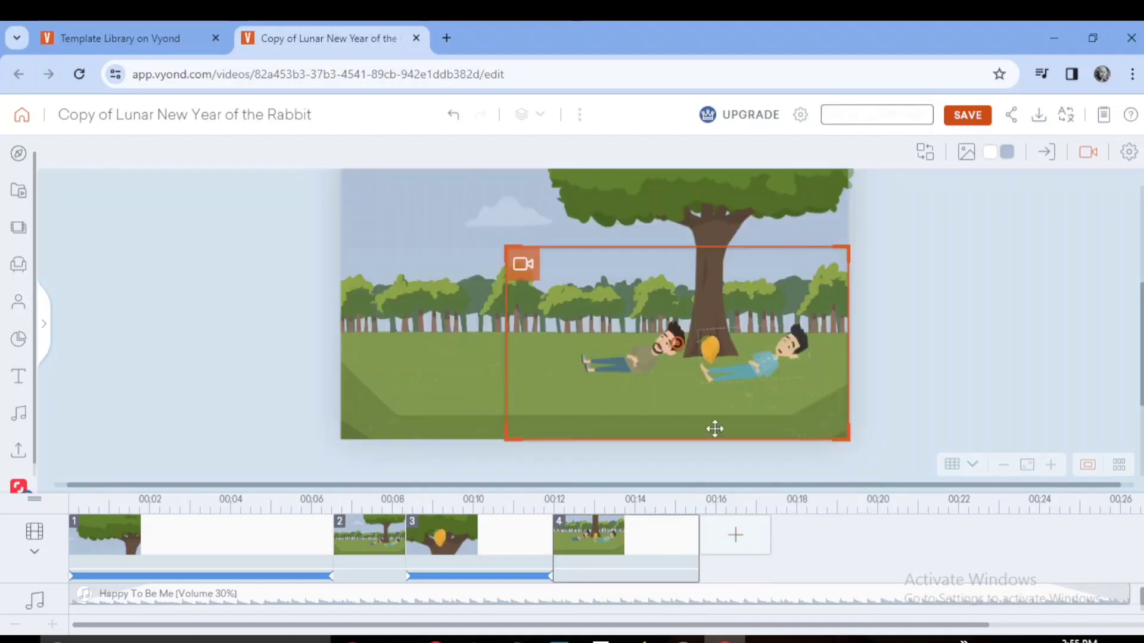
- Lengthen the fourth scene to end at about 17.5 seconds on the timeline and add a fifth scene that continues it
{"action": "left_click_drag", "start_coordinate": [699, 542], "coordinate": [779, 542]}
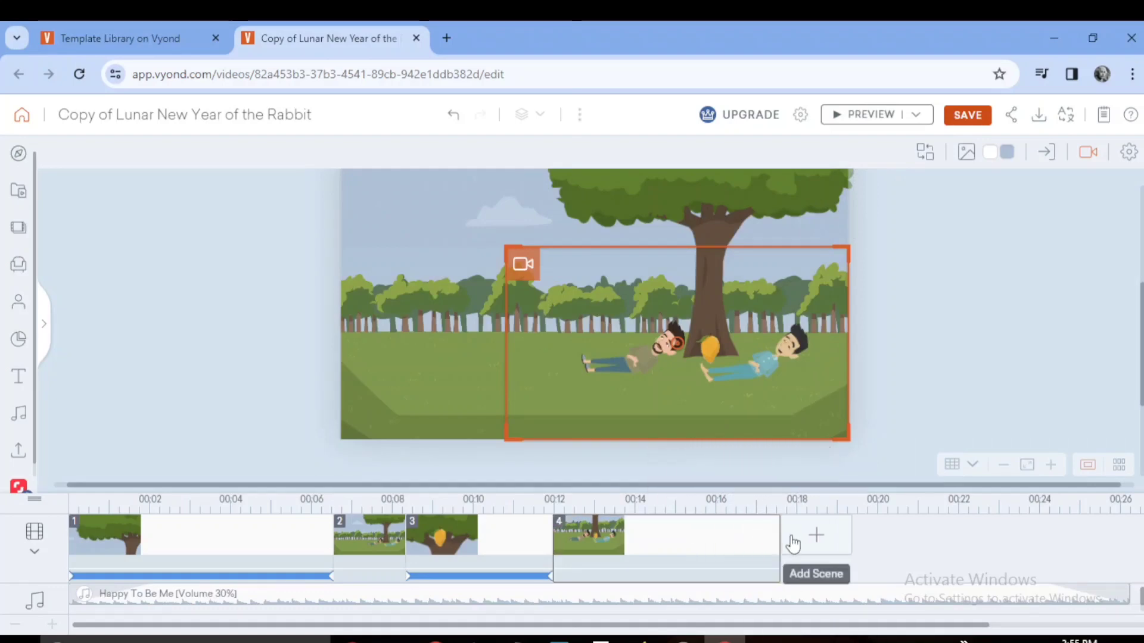
{"action": "left_click", "coordinate": [792, 543]}
{"action": "left_click", "coordinate": [834, 468]}
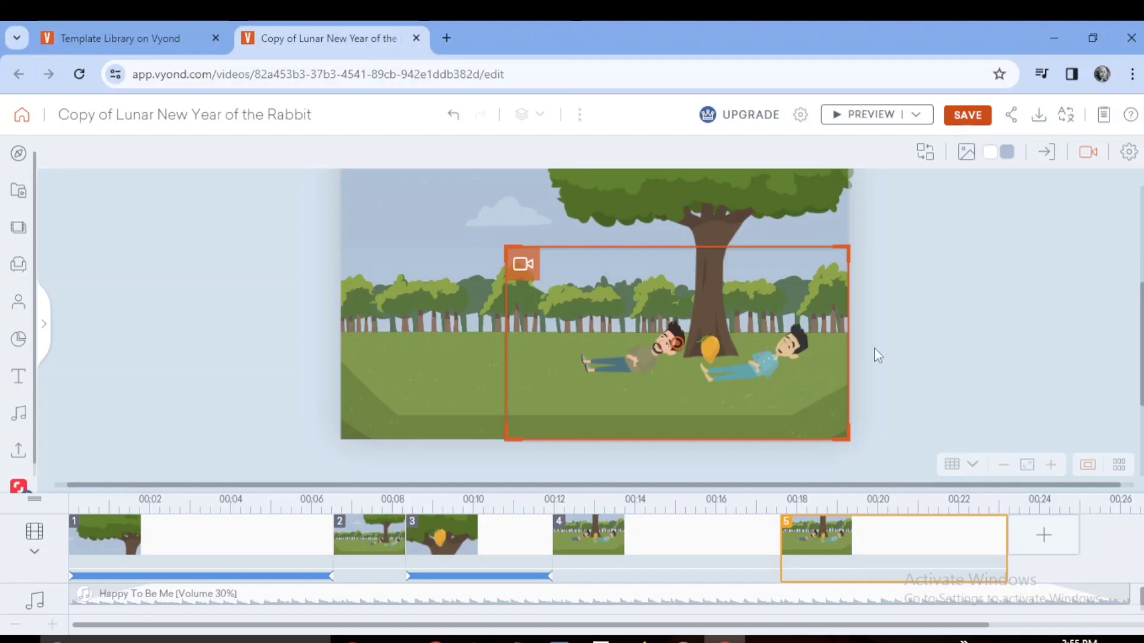
- Reset the expression of the man in blue in the fifth scene so that it follows his action
{"action": "left_click", "coordinate": [958, 325]}
{"action": "left_click", "coordinate": [655, 348]}
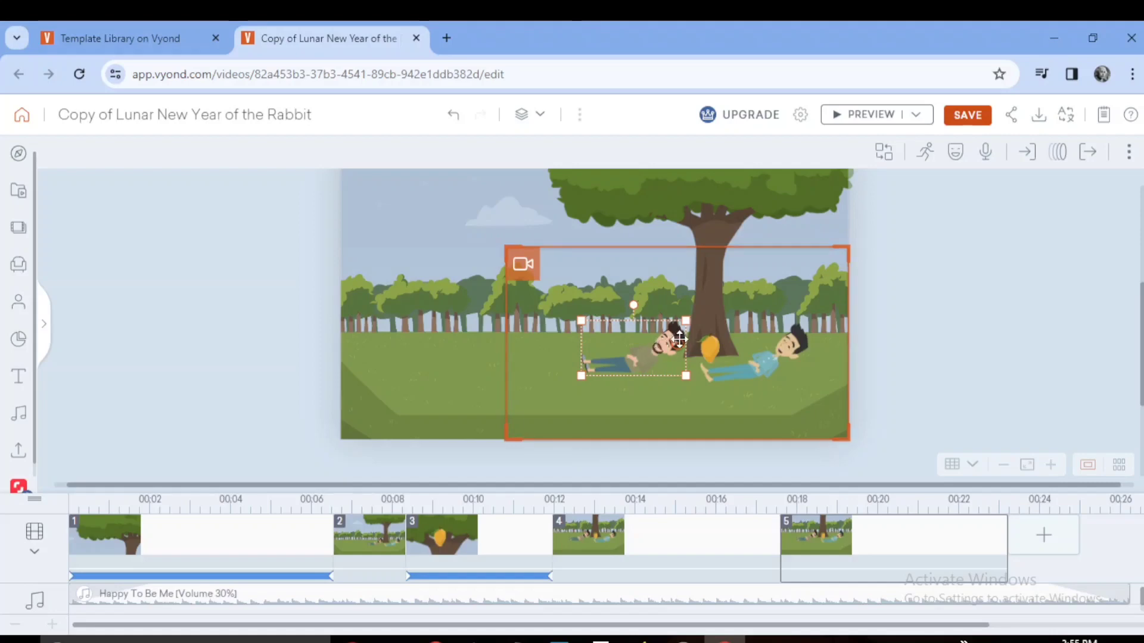
{"action": "left_click", "coordinate": [792, 353]}
{"action": "left_click", "coordinate": [953, 154]}
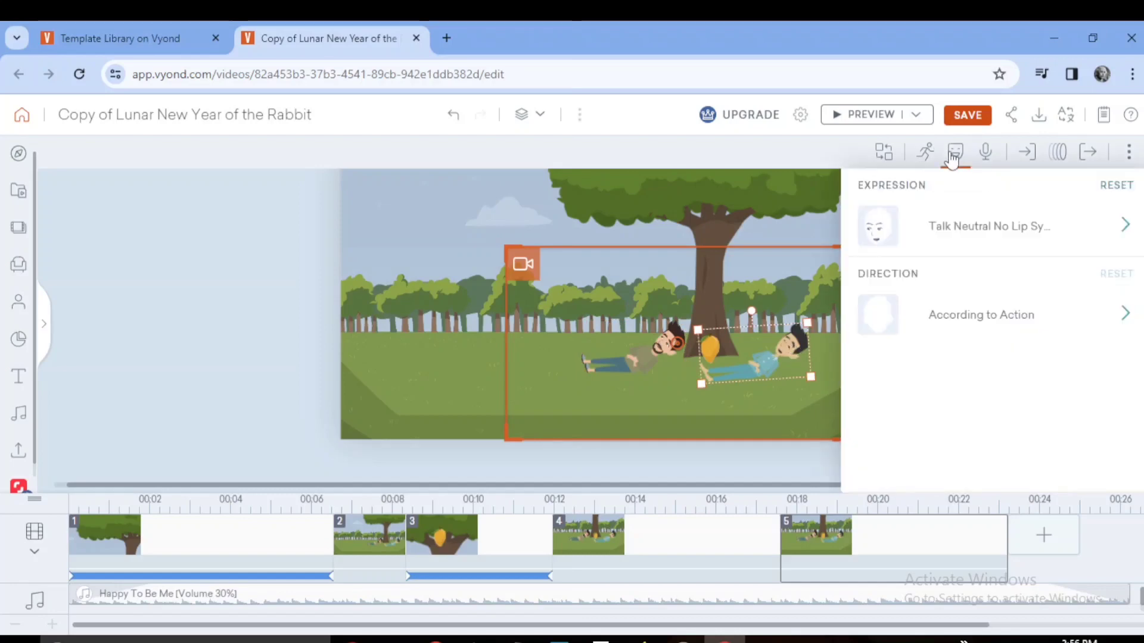
{"action": "left_click", "coordinate": [1116, 186]}
- Give the bearded man in the fifth scene the Talk Neutral No Lip Sync expression
{"action": "left_click", "coordinate": [650, 349]}
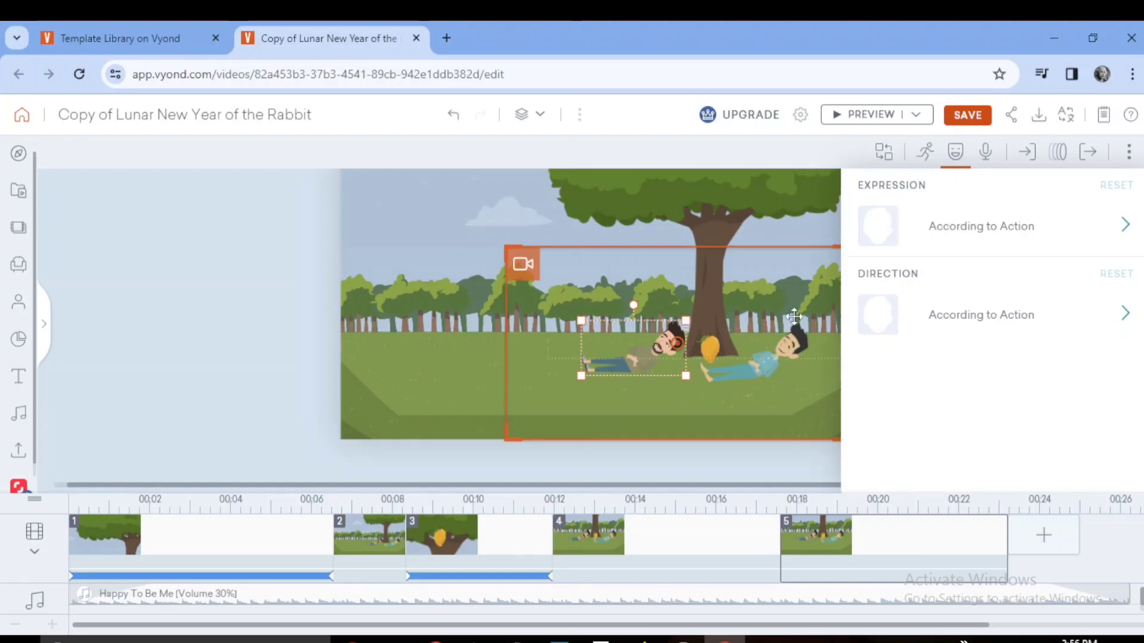
{"action": "left_click", "coordinate": [956, 228]}
{"action": "scroll", "coordinate": [938, 401], "scroll_direction": "down", "scroll_amount": 2}
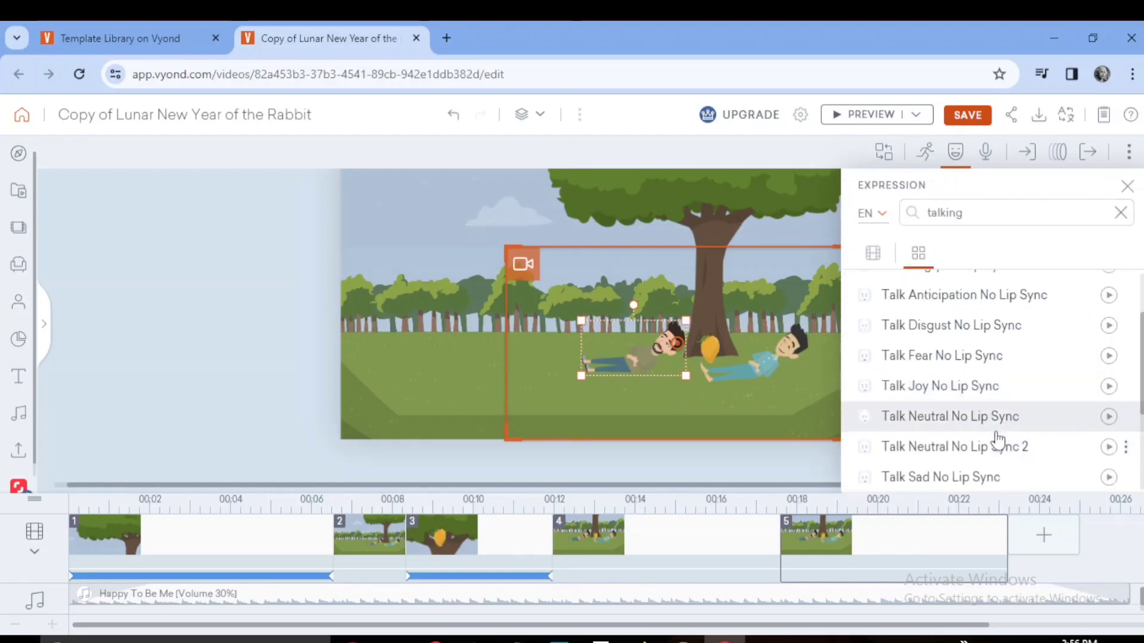
{"action": "left_click", "coordinate": [1020, 421]}
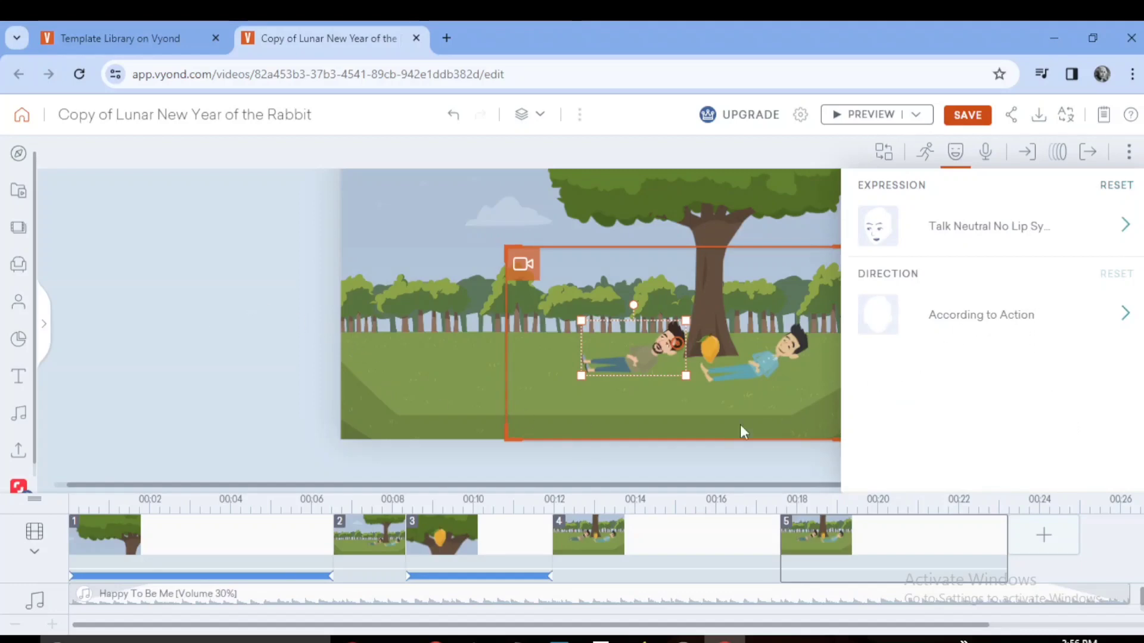
{"action": "left_click", "coordinate": [247, 359]}
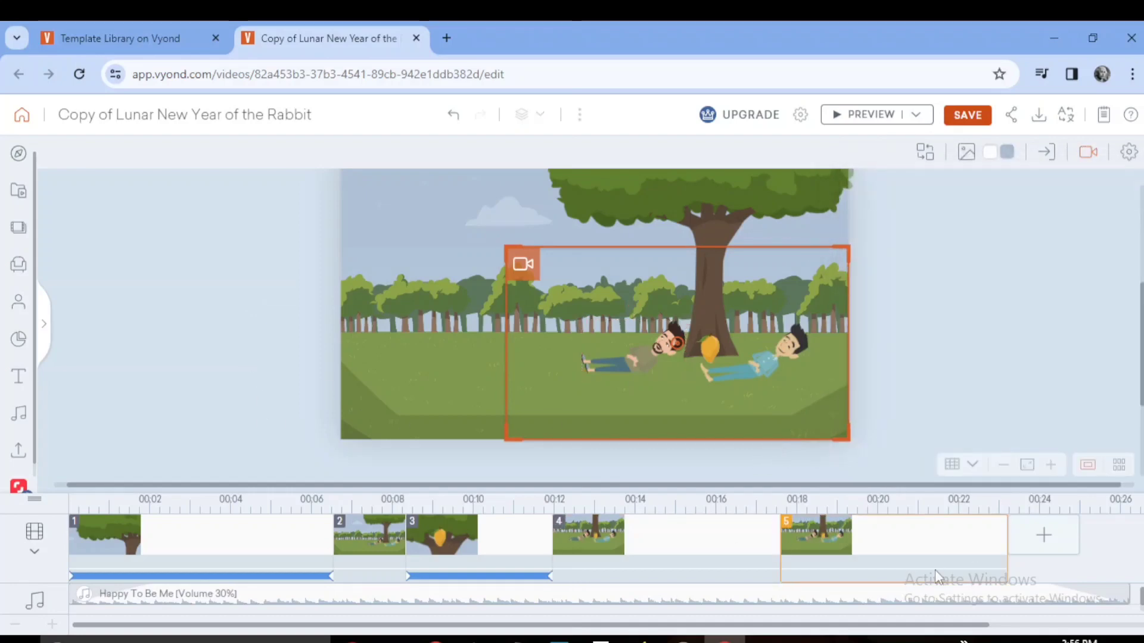
- Preview the whole video from the first scene through the two men's conversation
{"action": "left_click", "coordinate": [203, 563]}
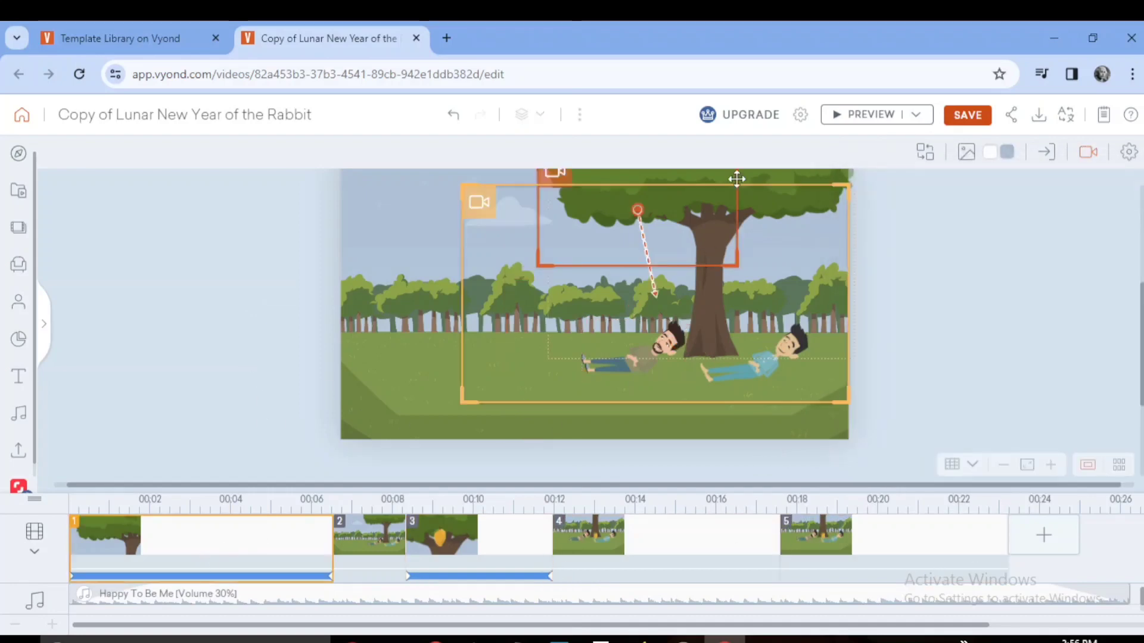
{"action": "left_click", "coordinate": [868, 114]}
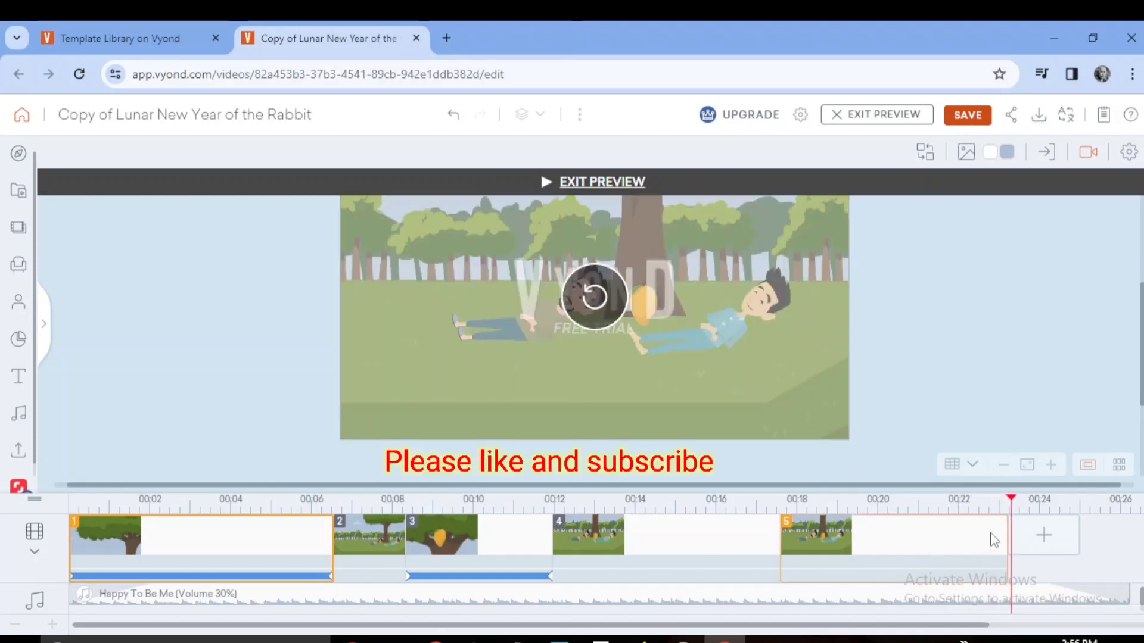
- Add a sixth scene that continues the last one, and move and enlarge its camera frame to cover the open meadow and the bearded man
{"action": "left_click", "coordinate": [1039, 538]}
{"action": "left_click", "coordinate": [979, 462]}
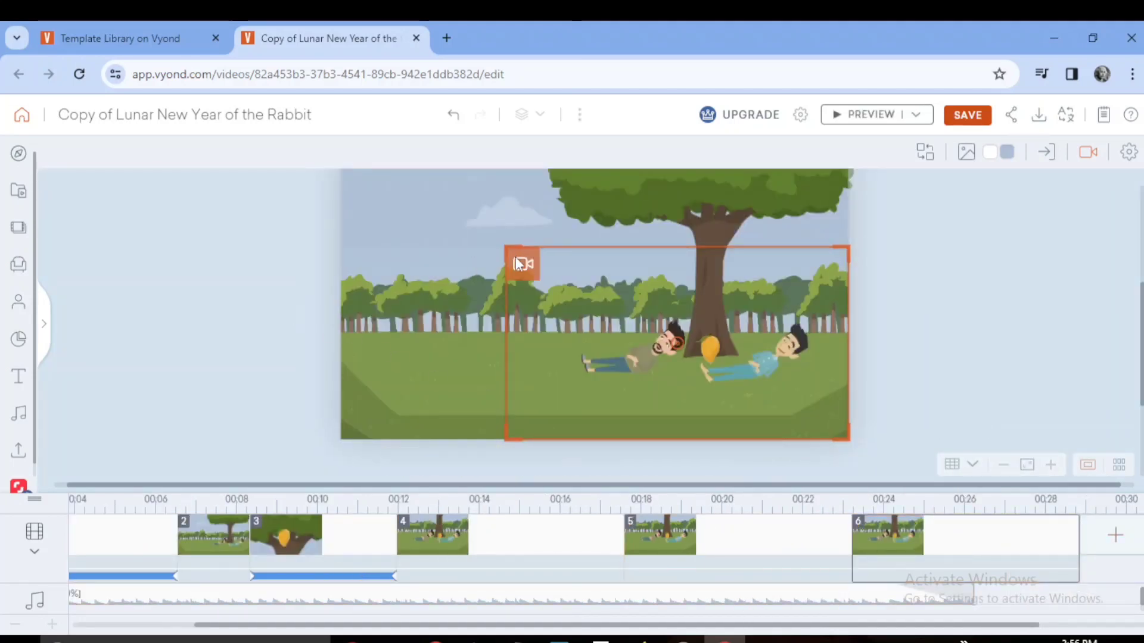
{"action": "left_click_drag", "start_coordinate": [524, 263], "coordinate": [359, 237]}
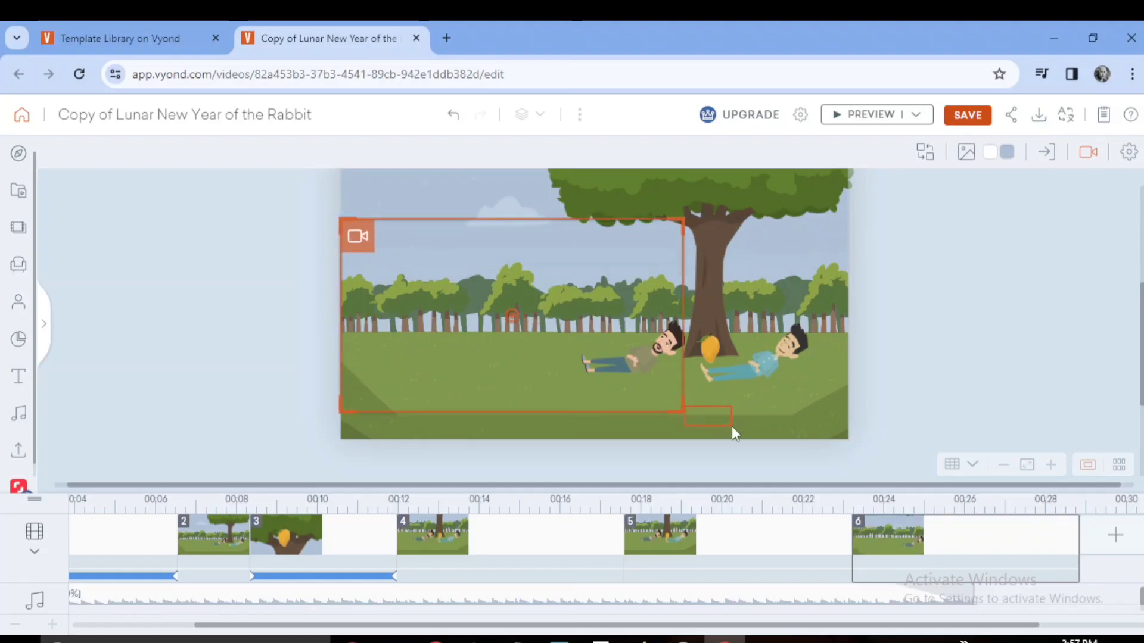
{"action": "left_click_drag", "start_coordinate": [683, 411], "coordinate": [754, 432]}
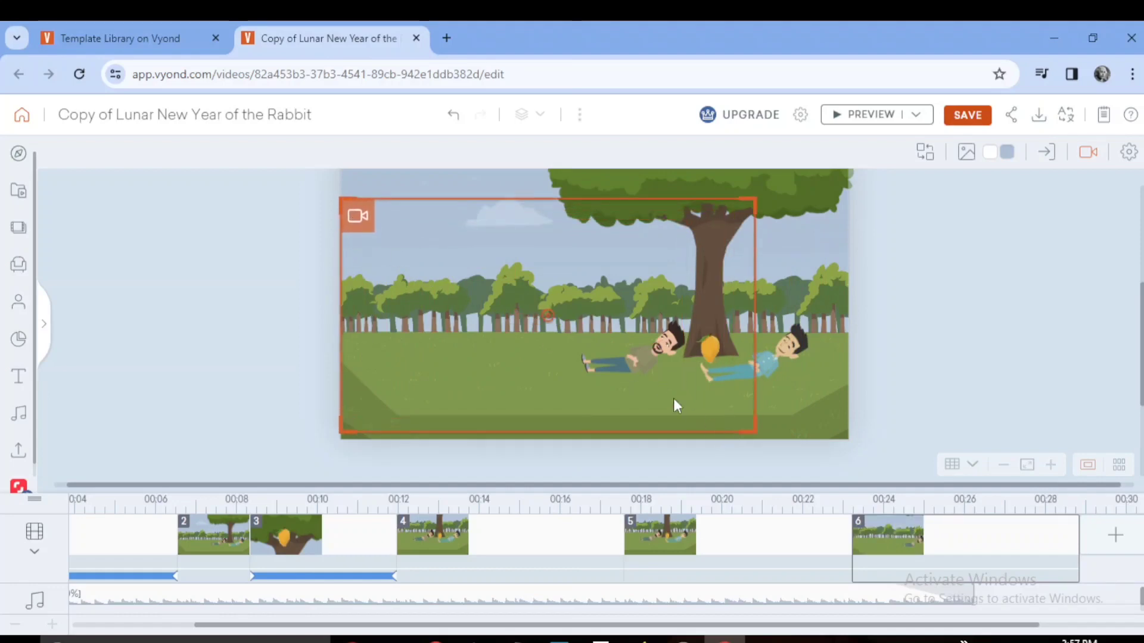
{"action": "left_click_drag", "start_coordinate": [353, 213], "coordinate": [354, 221]}
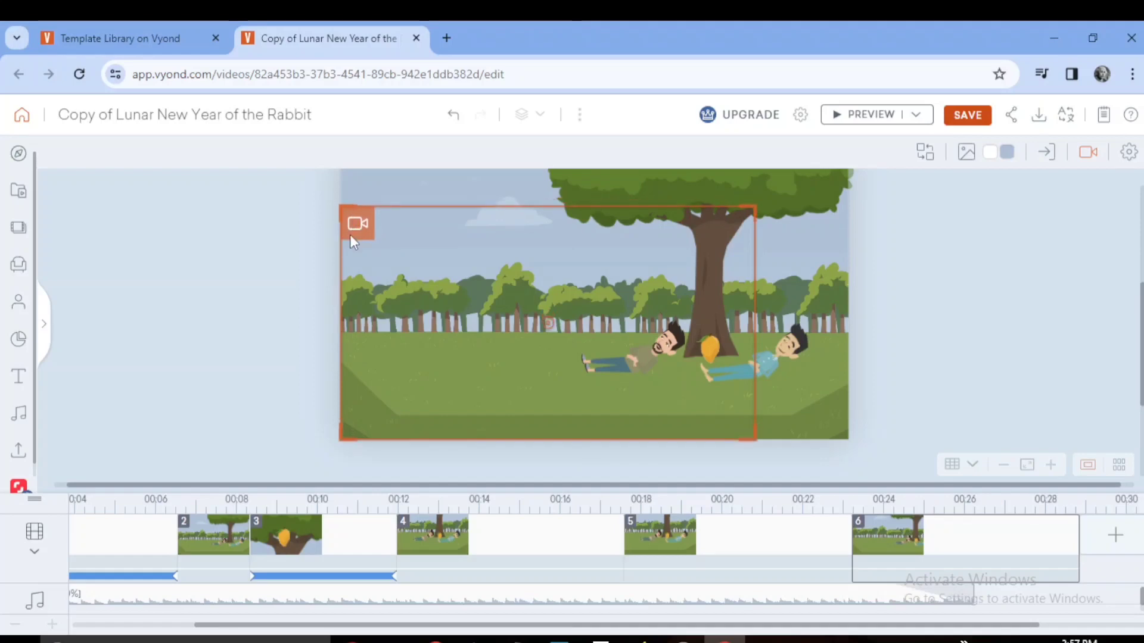
- Add the dark-haired man in a checked shirt from the Business Friendly Casual characters to the sixth scene
{"action": "left_click", "coordinate": [18, 302]}
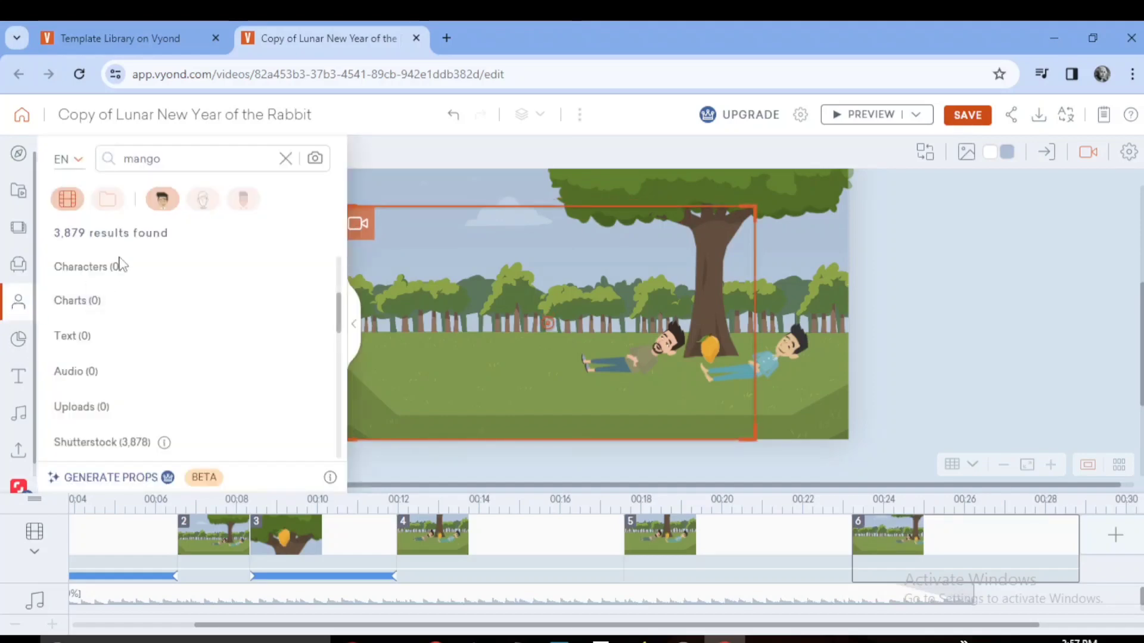
{"action": "left_click", "coordinate": [285, 158]}
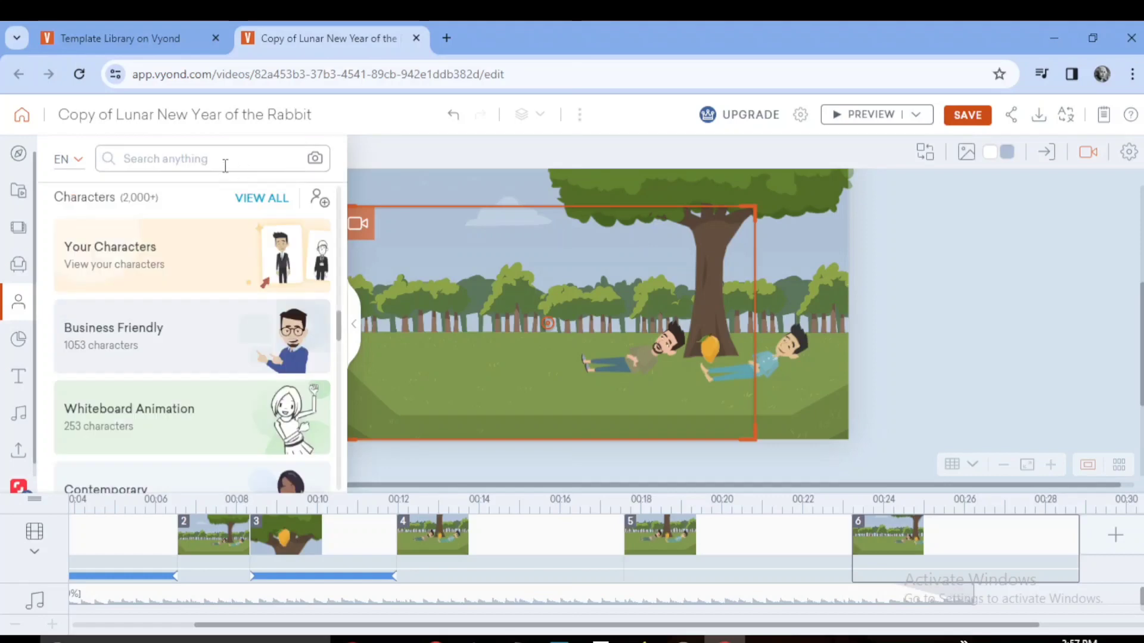
{"action": "left_click", "coordinate": [156, 256]}
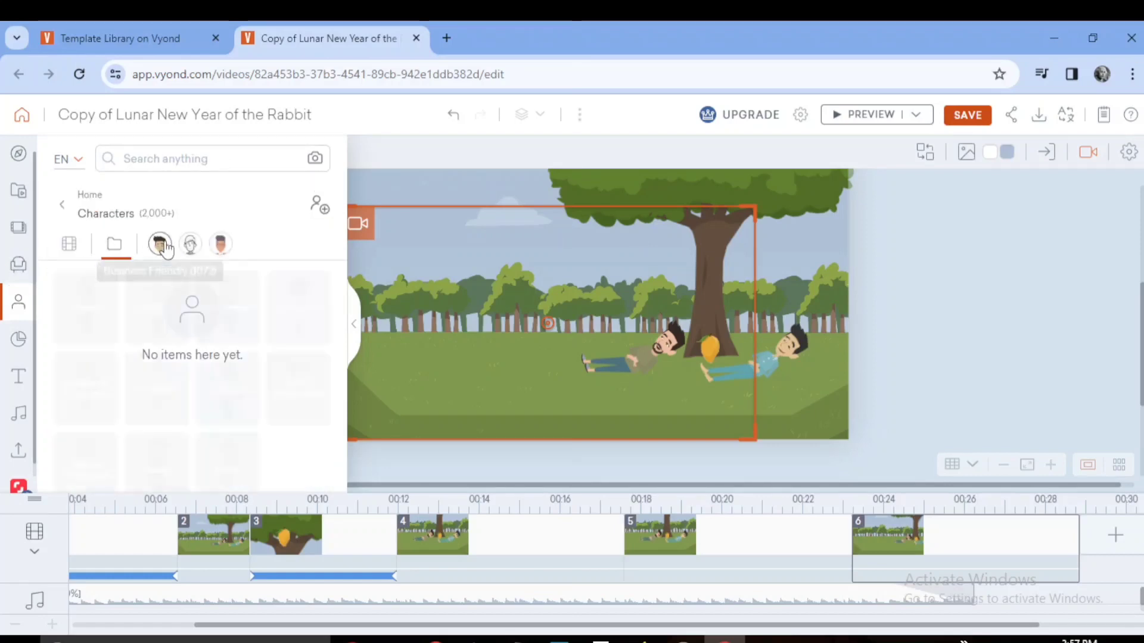
{"action": "left_click", "coordinate": [159, 243]}
{"action": "left_click", "coordinate": [86, 388]}
{"action": "left_click", "coordinate": [226, 370]}
{"action": "scroll", "coordinate": [238, 358], "scroll_direction": "down", "scroll_amount": 5}
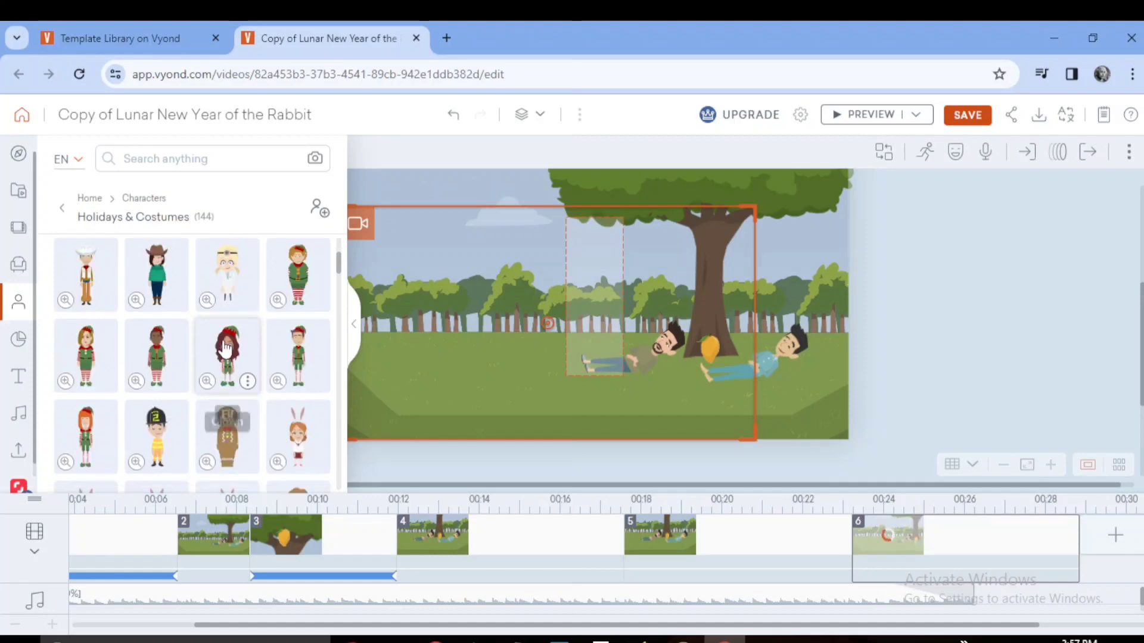
{"action": "scroll", "coordinate": [244, 356], "scroll_direction": "down", "scroll_amount": 3}
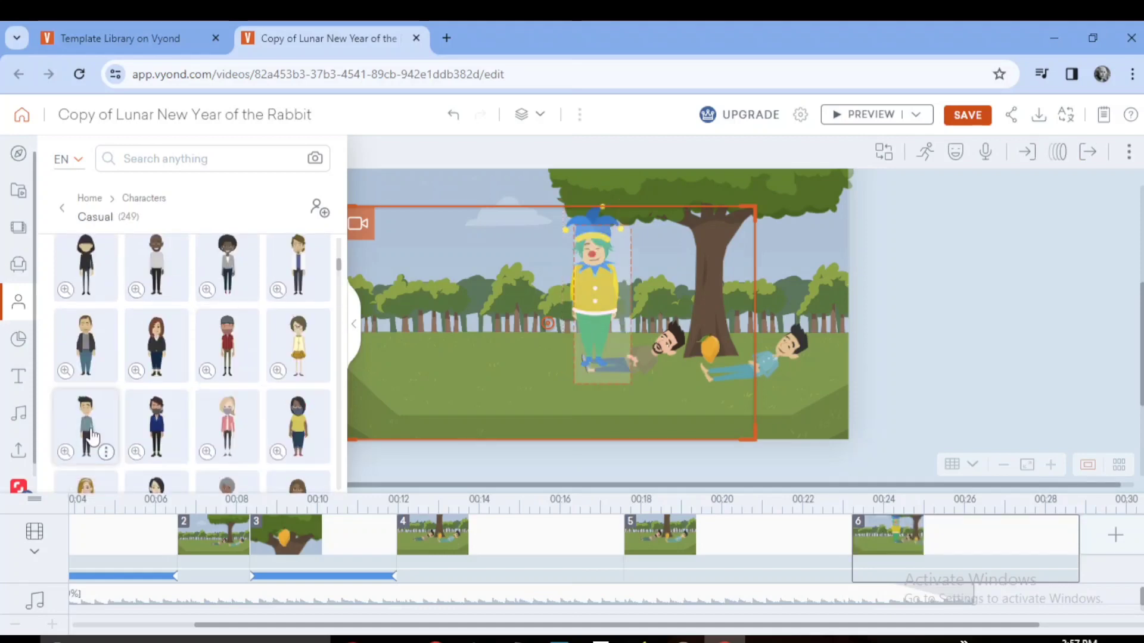
{"action": "left_click", "coordinate": [84, 432]}
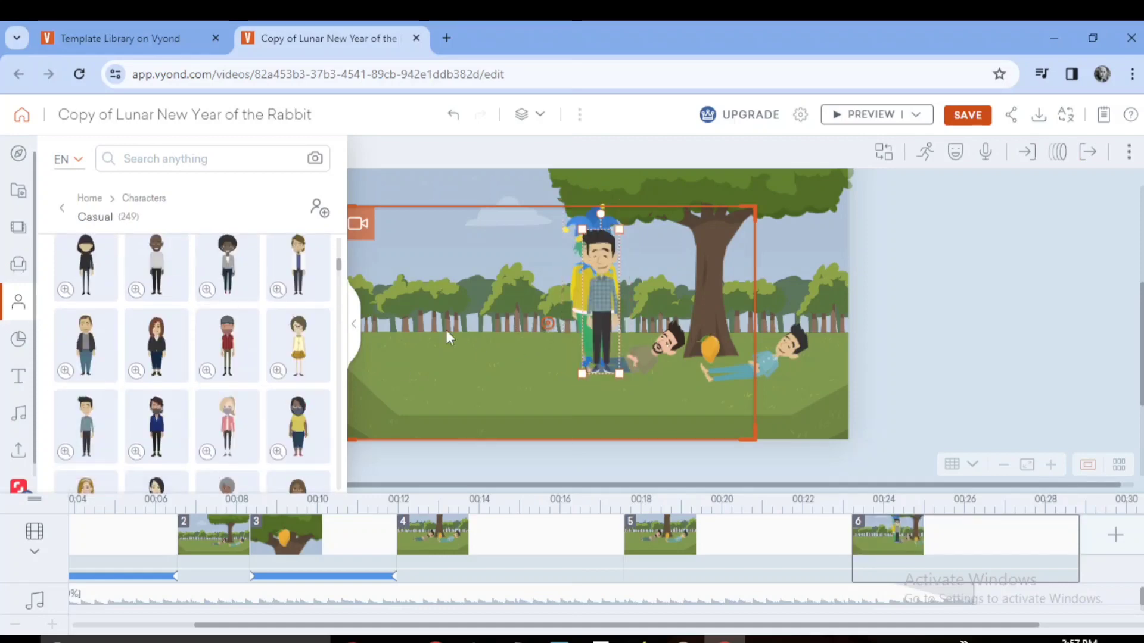
{"action": "left_click", "coordinate": [355, 327]}
- Delete the jester from the sixth scene and place the man in the checked shirt outside the meadow's left edge
{"action": "left_click_drag", "start_coordinate": [604, 272], "coordinate": [710, 274]}
{"action": "left_click", "coordinate": [603, 272]}
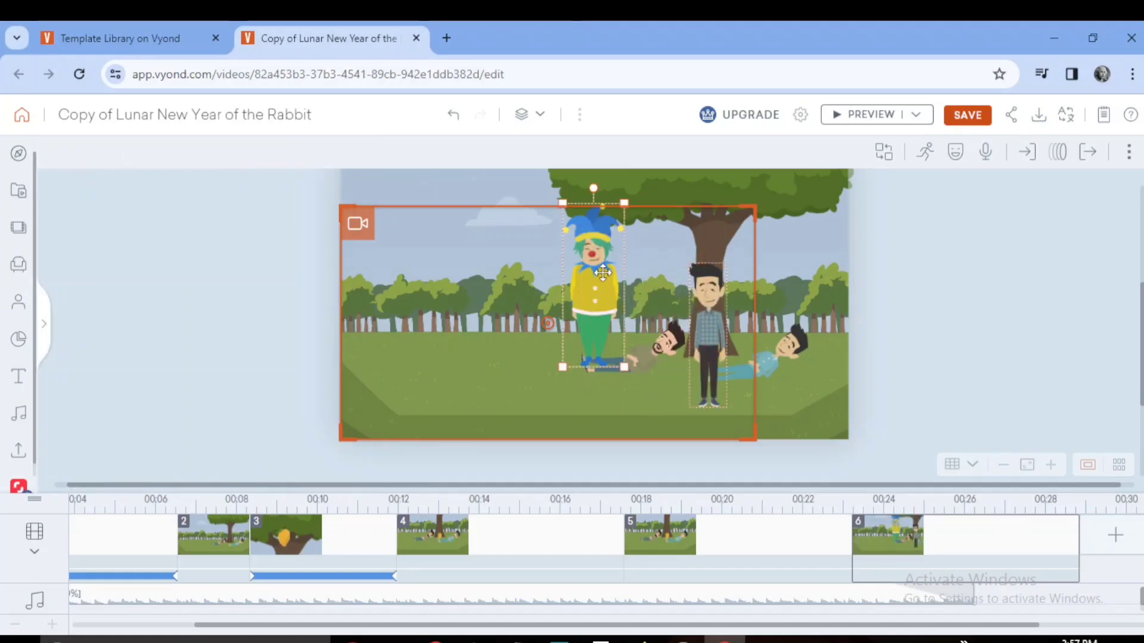
{"action": "key", "text": "Delete"}
{"action": "left_click_drag", "start_coordinate": [711, 278], "coordinate": [300, 295]}
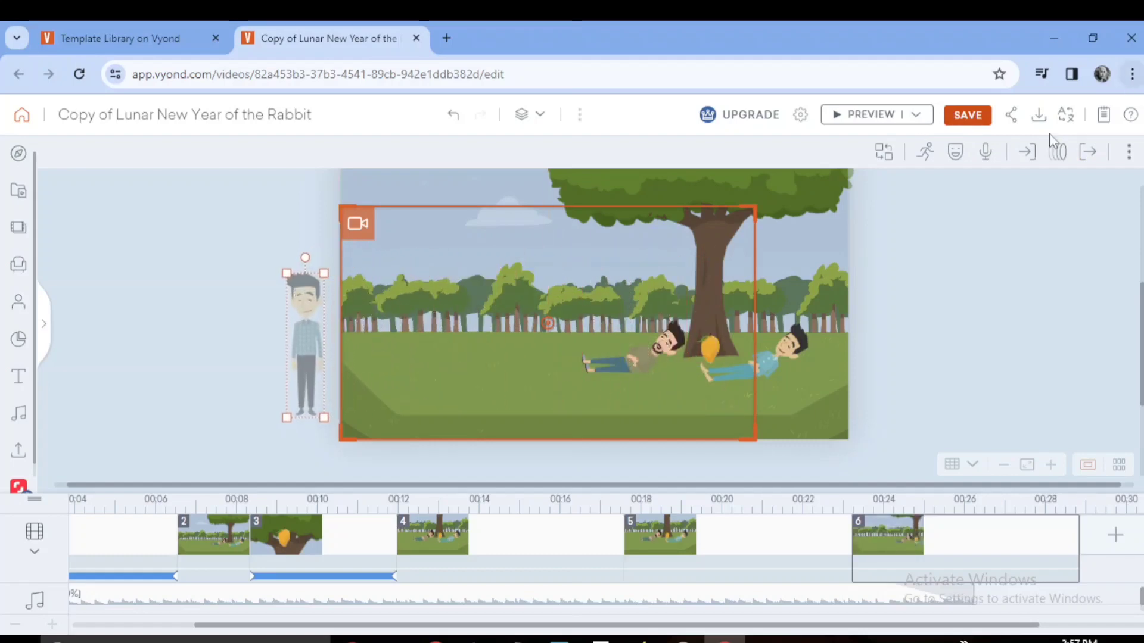
- Search the actions for walking, apply the first one to the man in the checked shirt, and mirror him
{"action": "left_click", "coordinate": [925, 151]}
{"action": "left_click", "coordinate": [984, 193]}
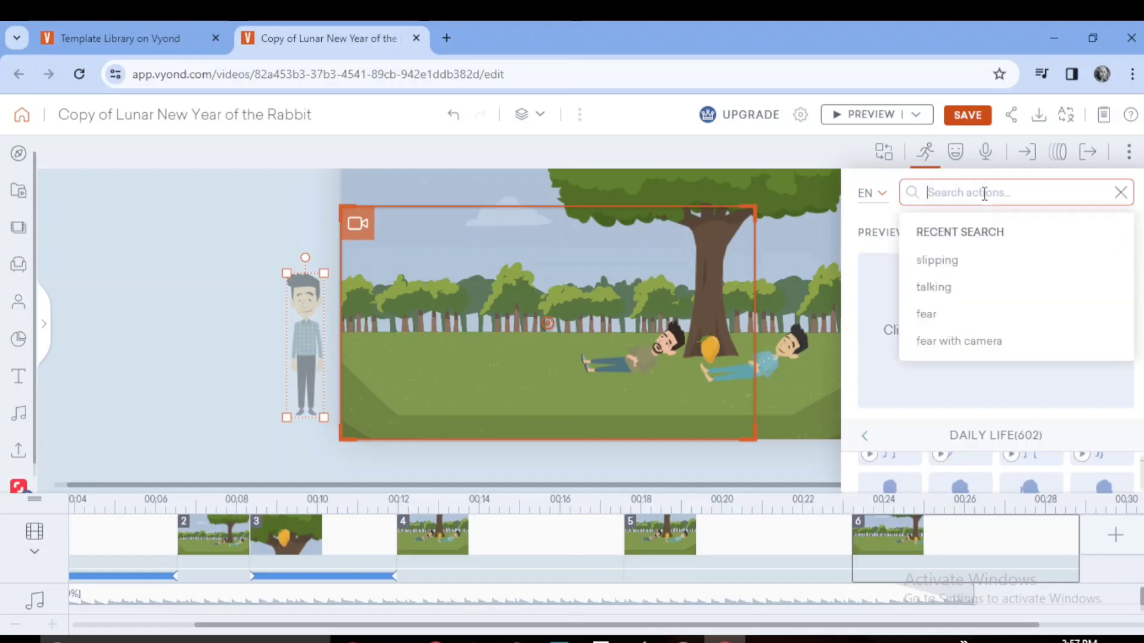
{"action": "type", "text": "walking"}
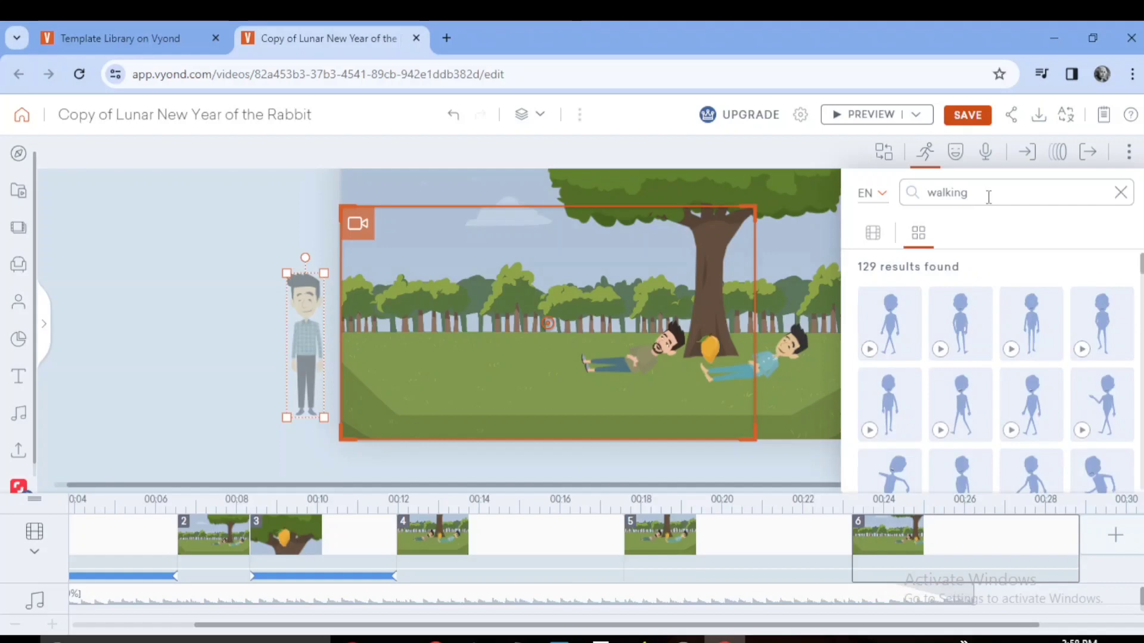
{"action": "left_click", "coordinate": [869, 349]}
{"action": "left_click", "coordinate": [1098, 388]}
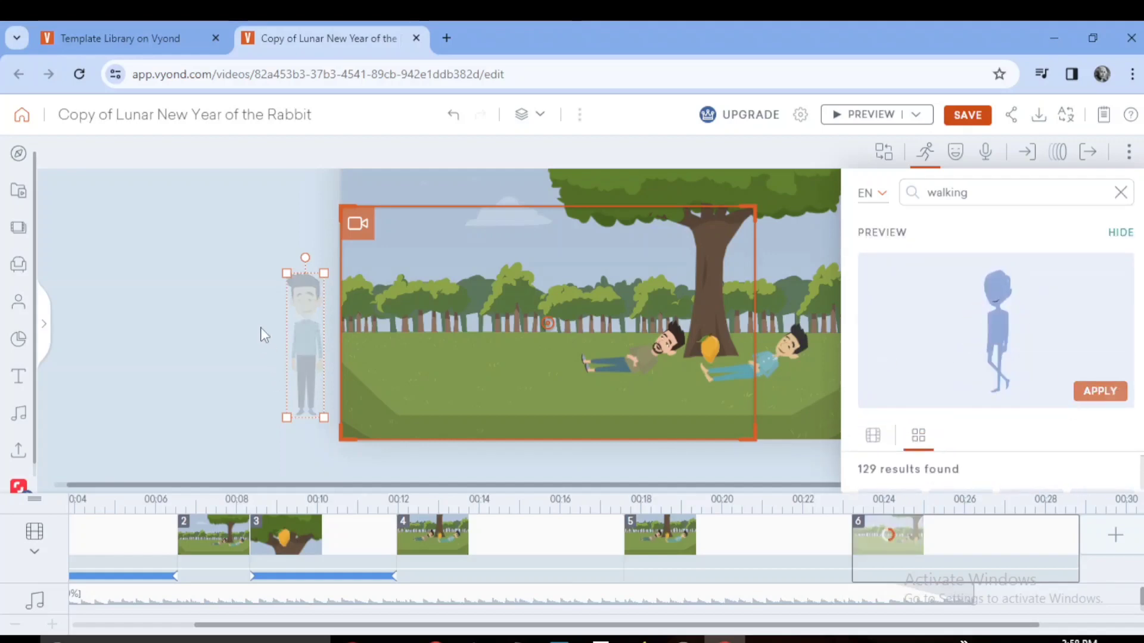
{"action": "right_click", "coordinate": [315, 348]}
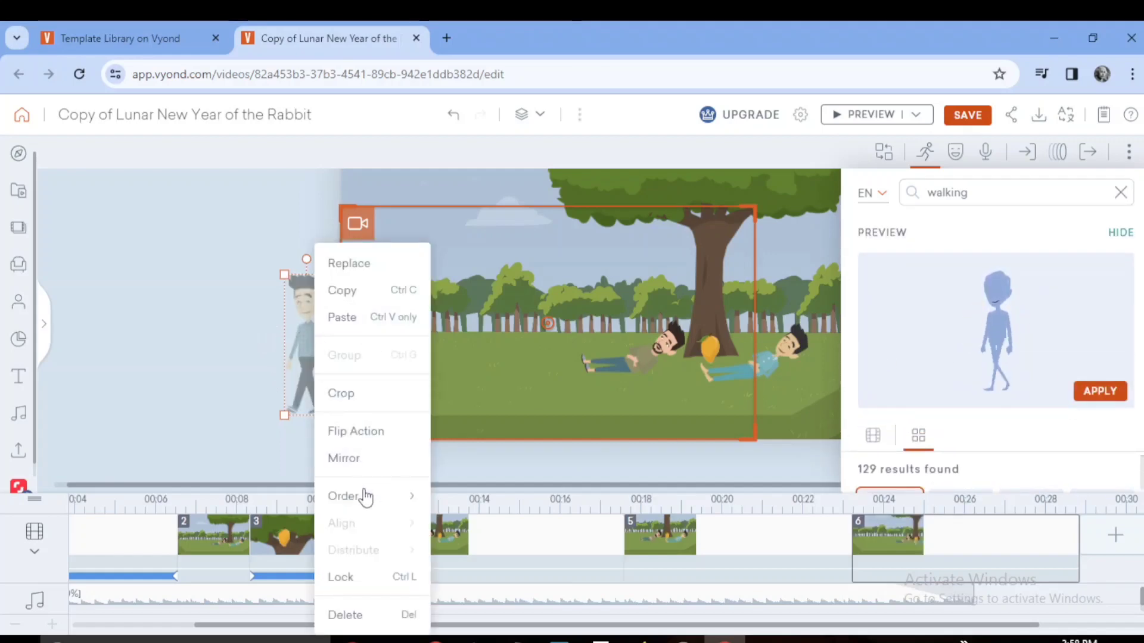
{"action": "left_click", "coordinate": [357, 461]}
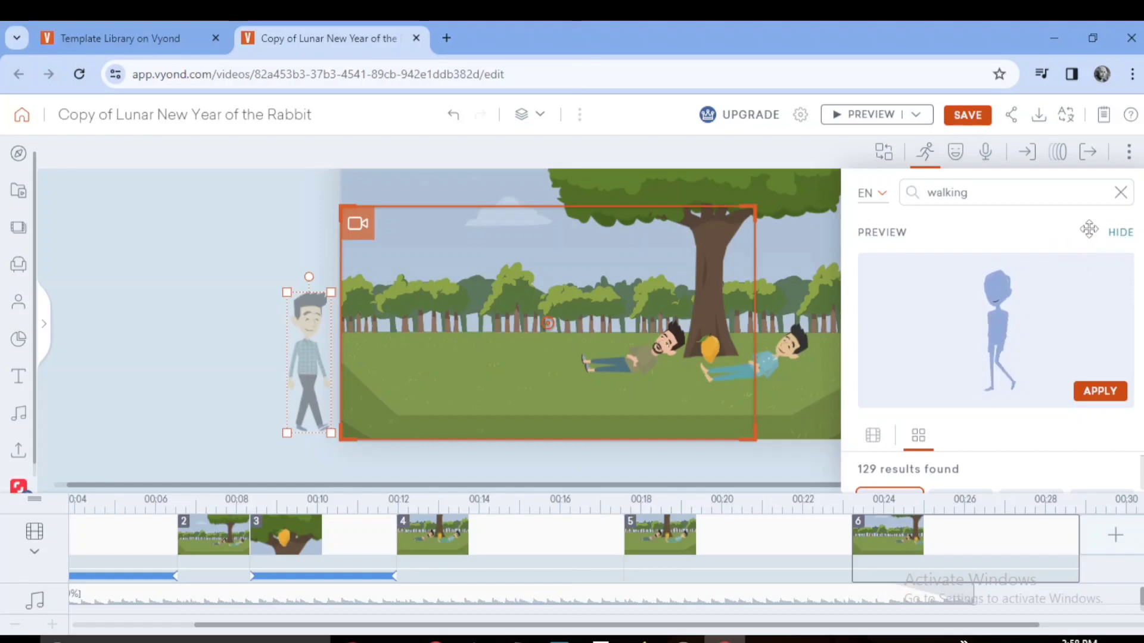
- Give the walking man a straight horizontal motion path running rightward from outside the scene into the meadow
{"action": "left_click", "coordinate": [1060, 156]}
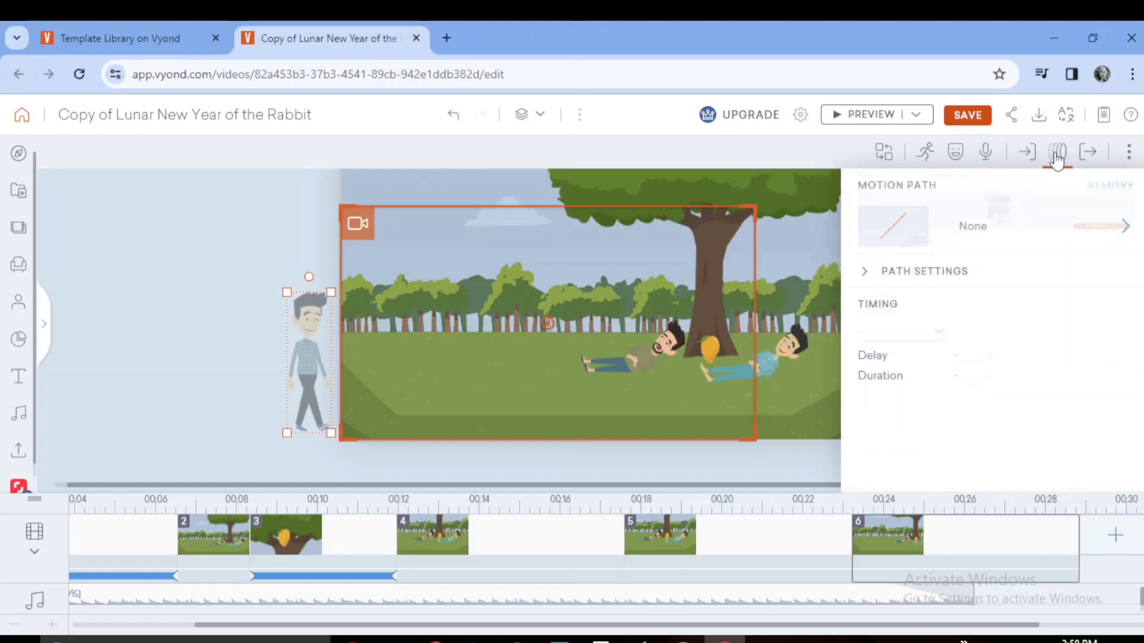
{"action": "left_click", "coordinate": [959, 244]}
{"action": "left_click", "coordinate": [954, 309]}
{"action": "left_click", "coordinate": [962, 318]}
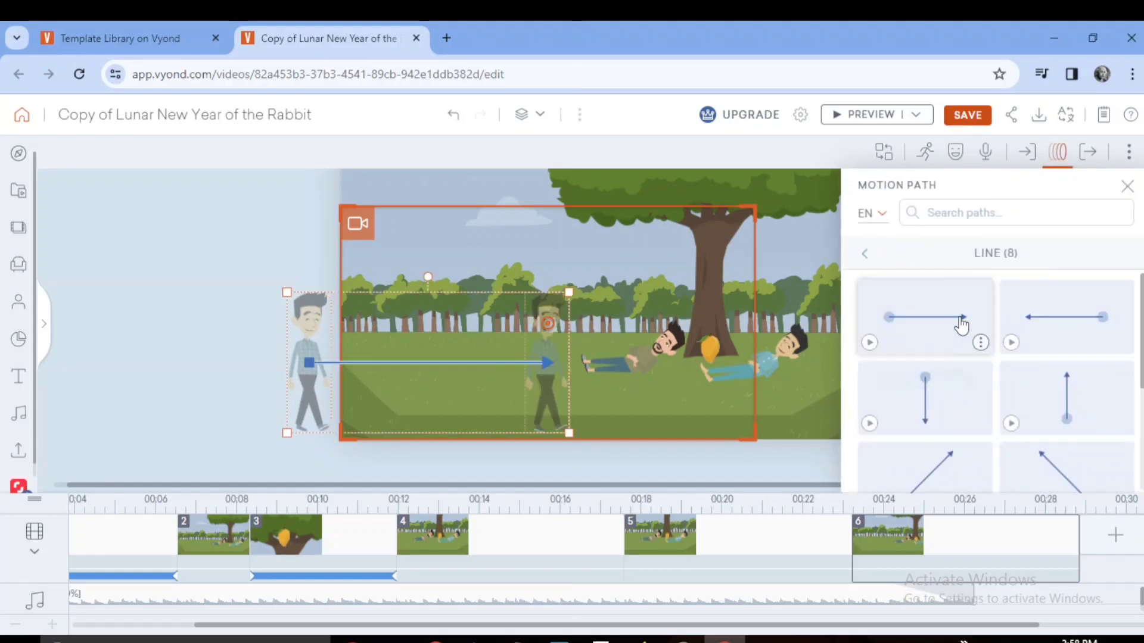
{"action": "left_click", "coordinate": [268, 353]}
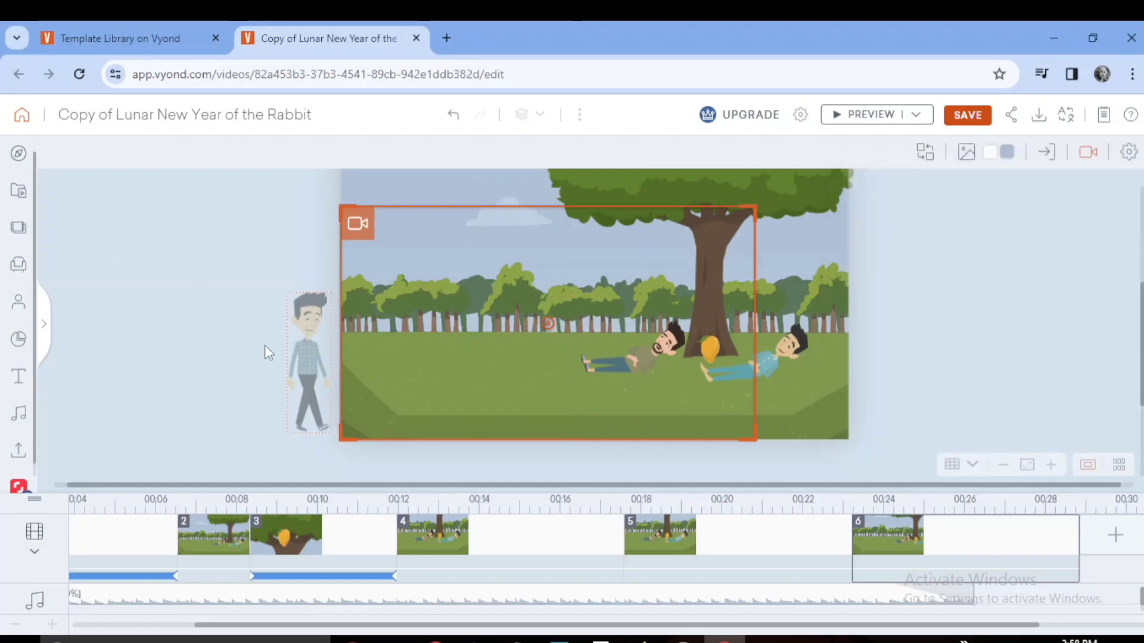
{"action": "left_click", "coordinate": [313, 353]}
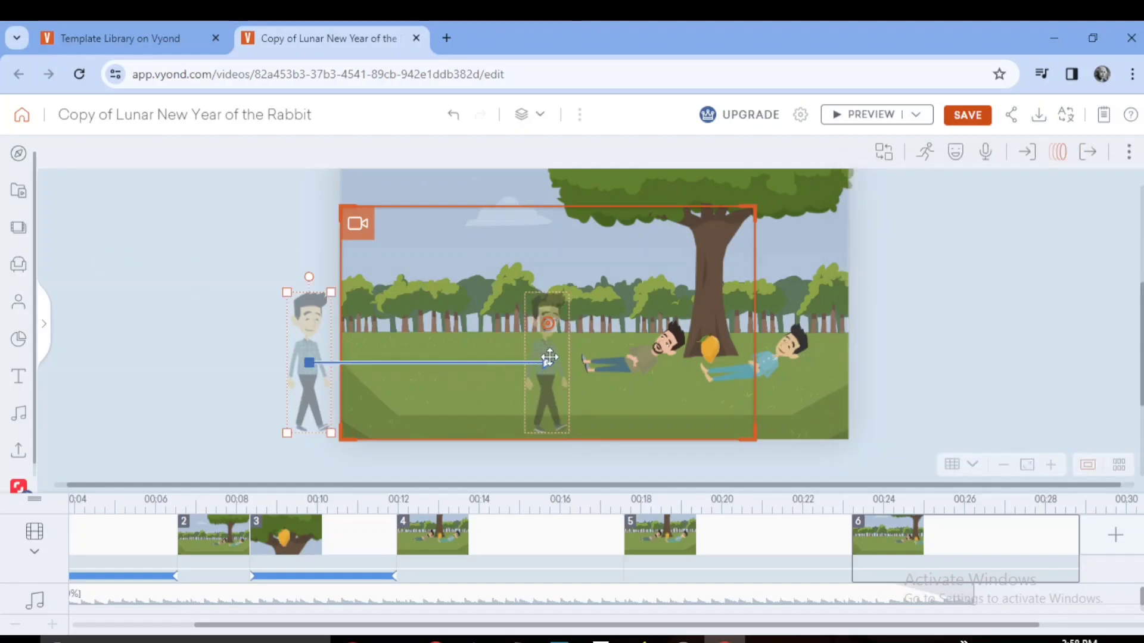
{"action": "left_click", "coordinate": [994, 347]}
- Shorten the sixth scene to about 4.4 s and shrink its camera frame to about 390 by 219 px over the lower-left meadow
{"action": "left_click", "coordinate": [885, 546]}
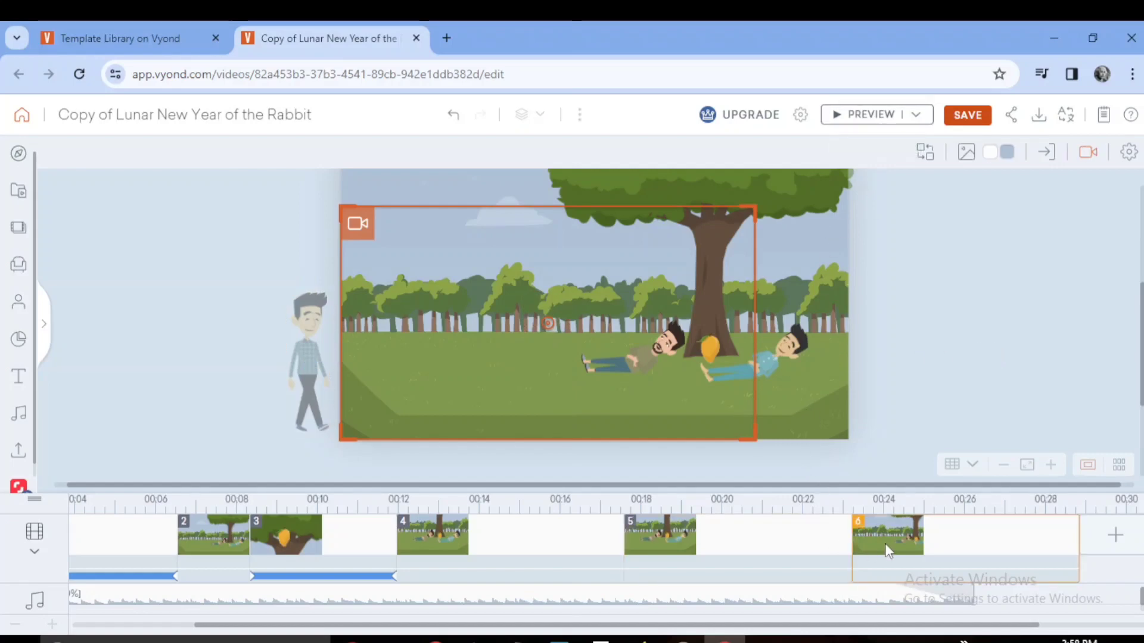
{"action": "left_click_drag", "start_coordinate": [1077, 540], "coordinate": [1029, 540]}
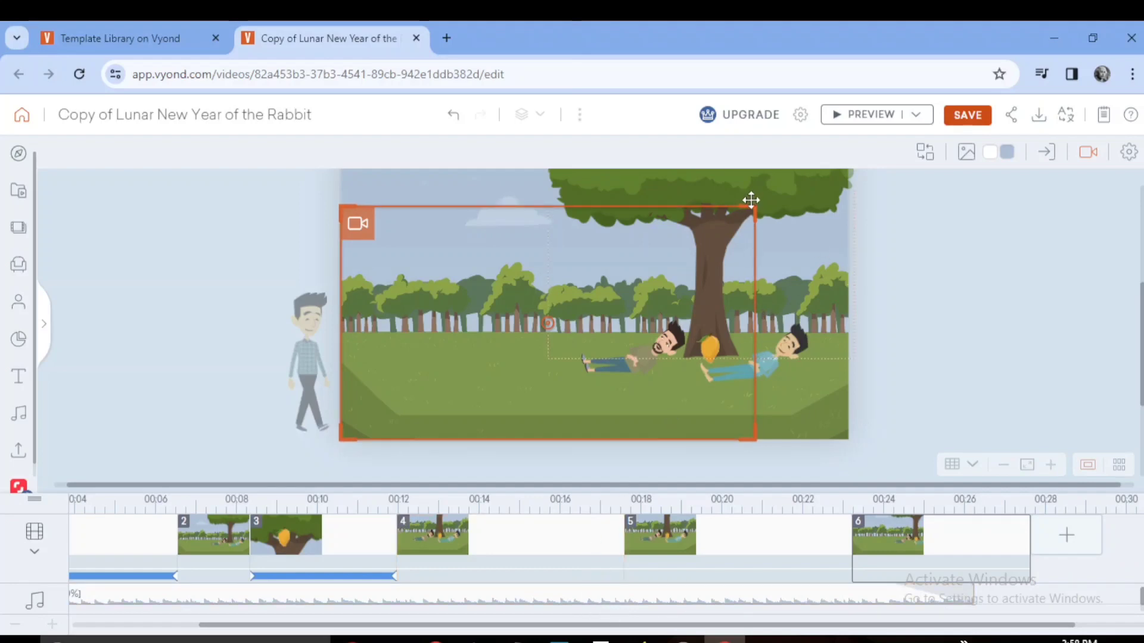
{"action": "left_click_drag", "start_coordinate": [751, 206], "coordinate": [698, 234]}
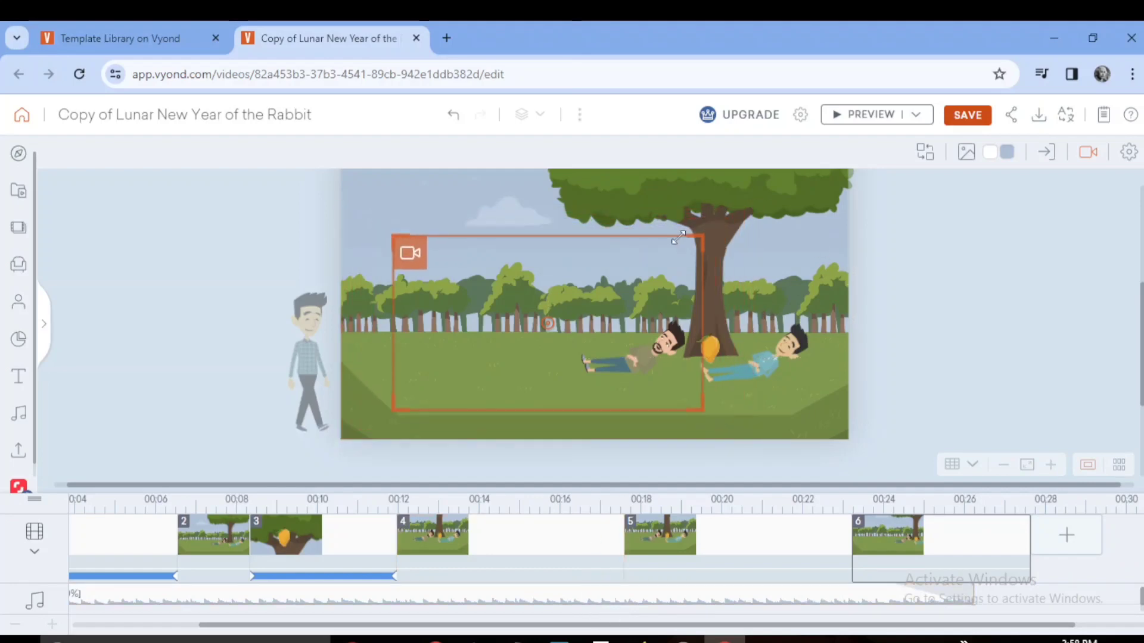
{"action": "left_click_drag", "start_coordinate": [416, 260], "coordinate": [317, 299]}
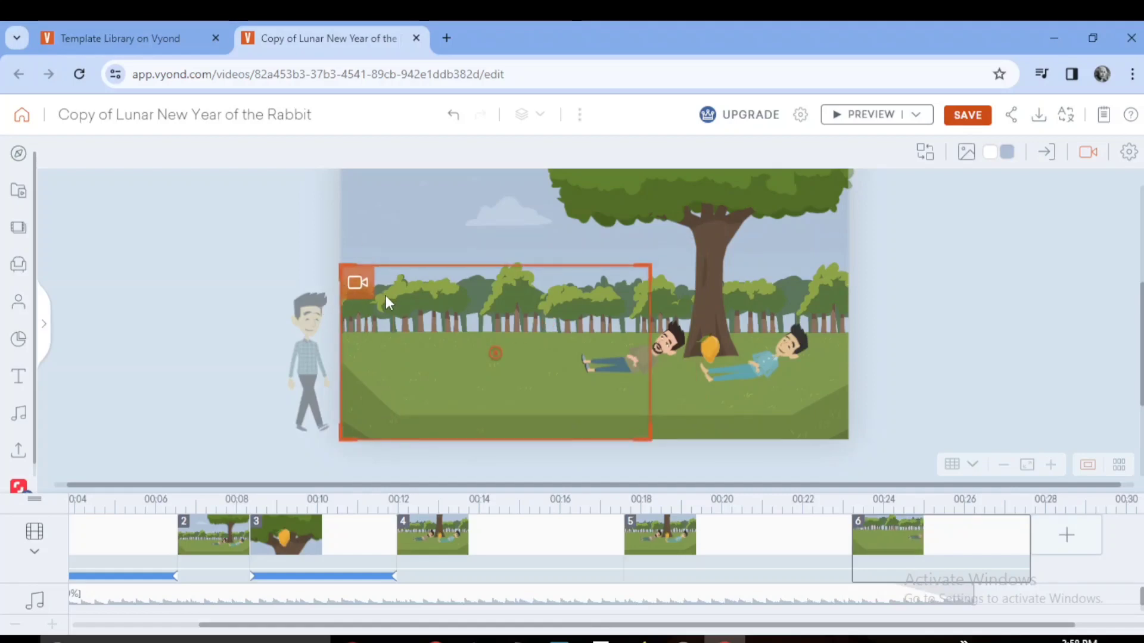
- Add a whole-scene camera movement ending on a frame about 530 by 298 px that takes in the tree, and preview the scene
{"action": "left_click", "coordinate": [1088, 152]}
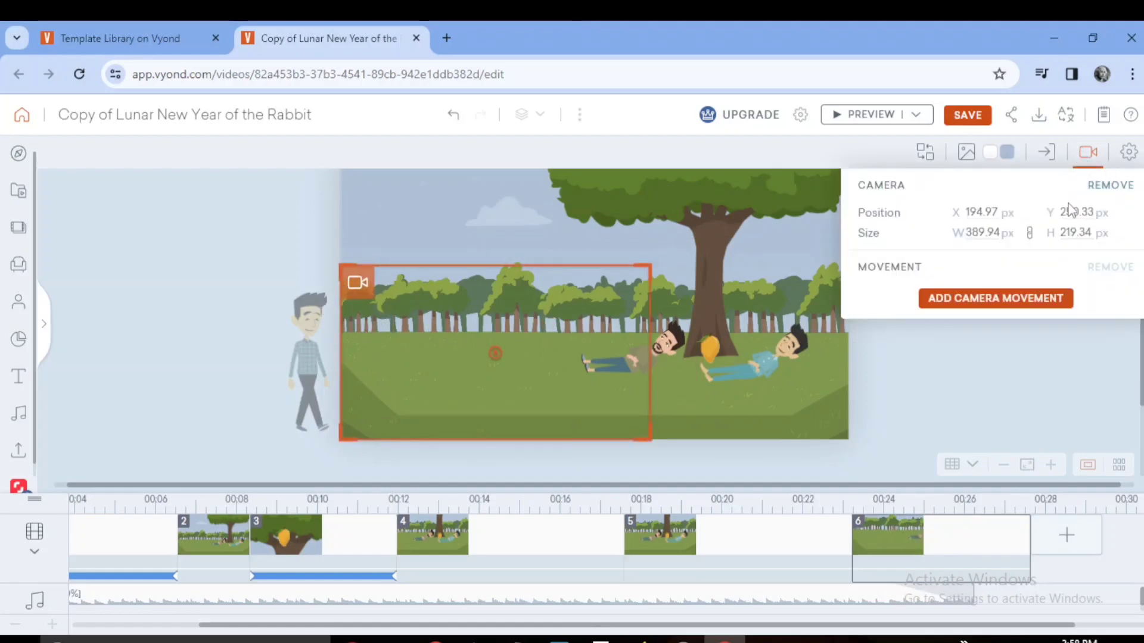
{"action": "left_click", "coordinate": [1012, 300]}
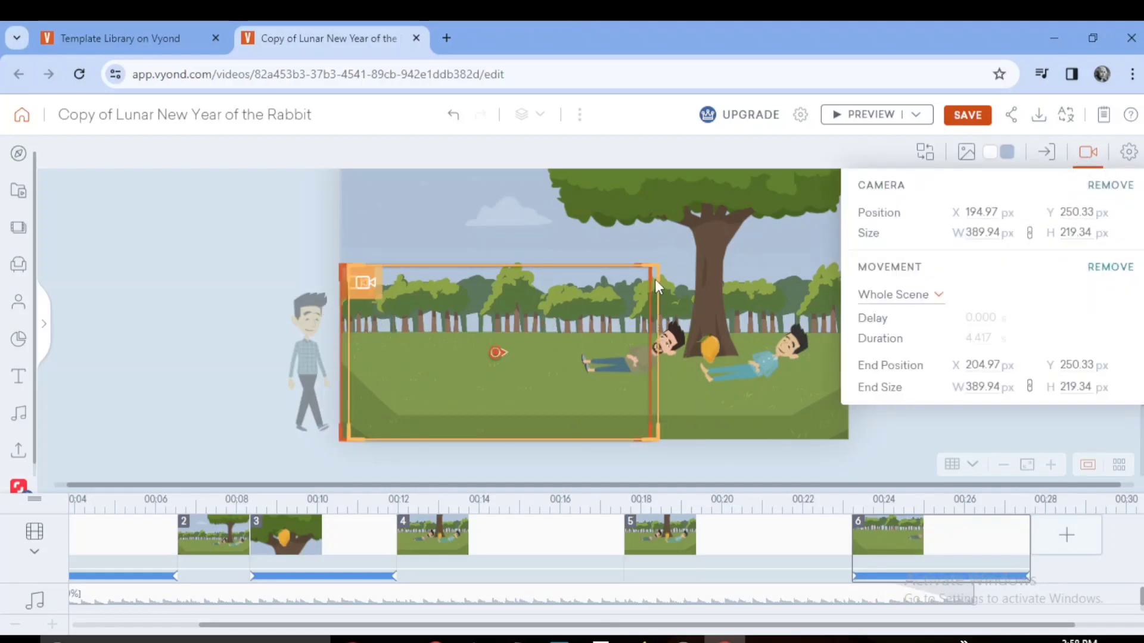
{"action": "left_click_drag", "start_coordinate": [655, 267], "coordinate": [716, 244]}
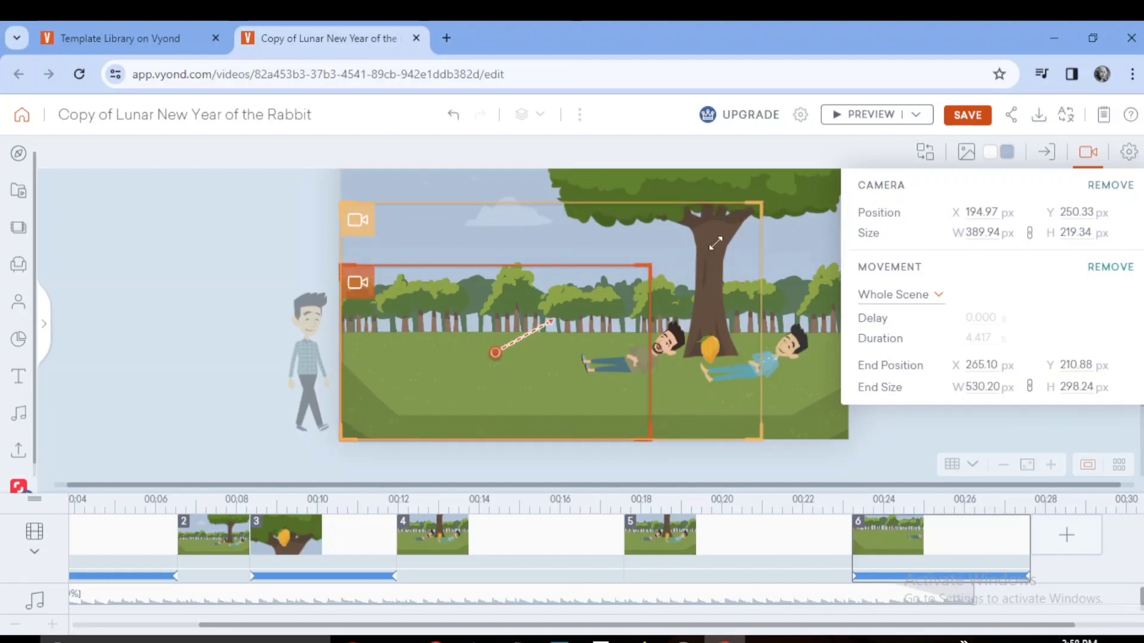
{"action": "left_click", "coordinate": [849, 115]}
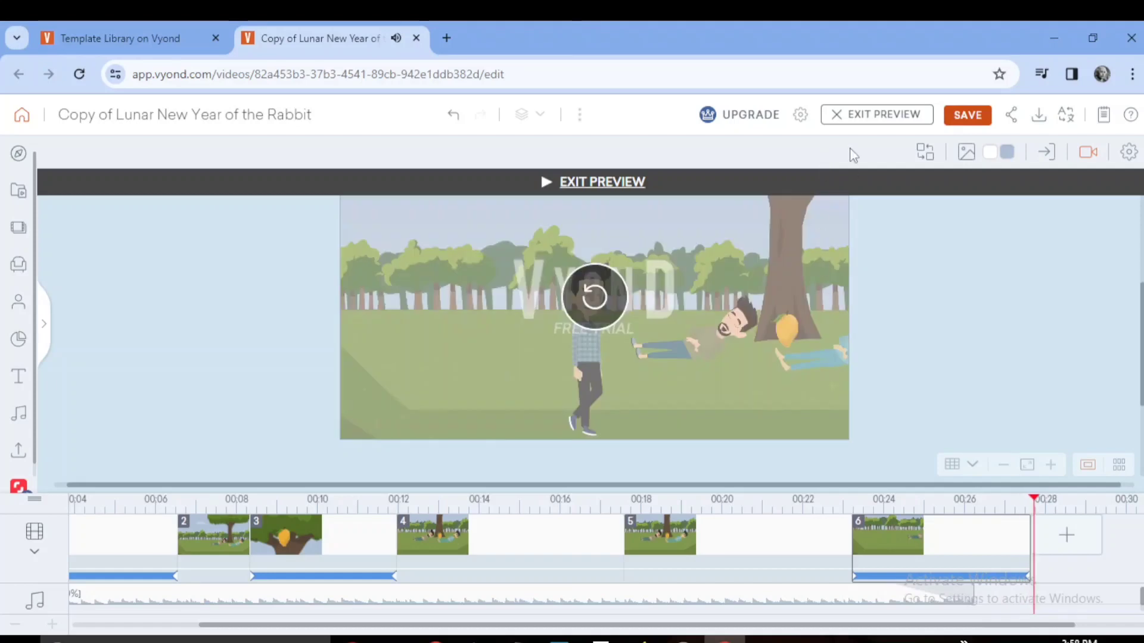
{"action": "left_click", "coordinate": [870, 115]}
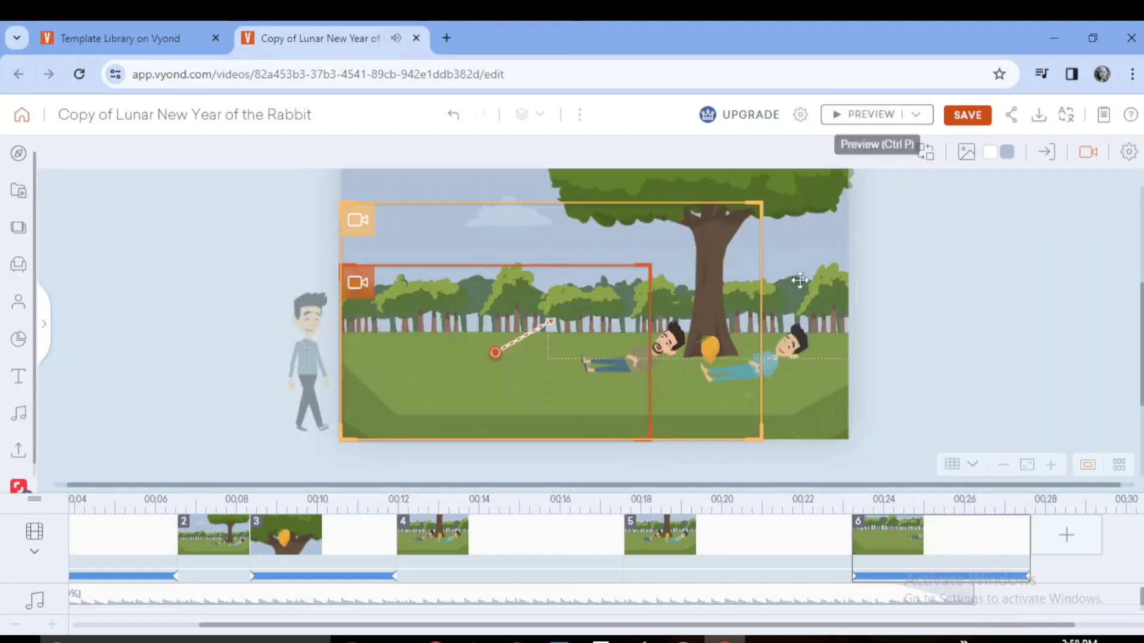
- Reset the bearded man's expression in the sixth scene and preview the scene again
{"action": "left_click", "coordinate": [669, 344]}
{"action": "left_click", "coordinate": [955, 152]}
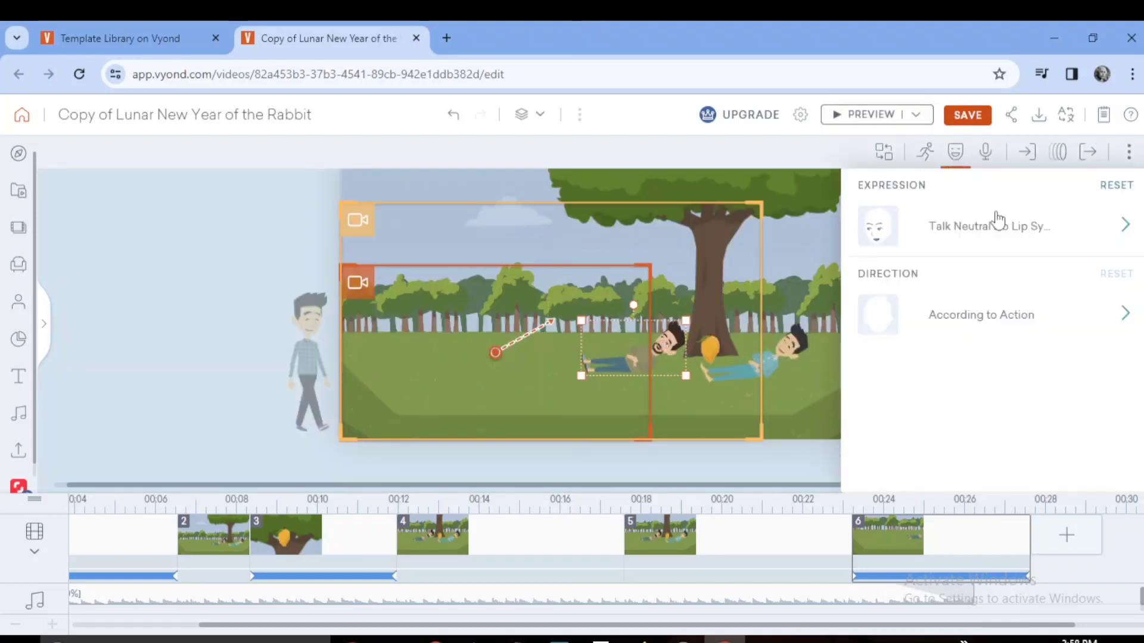
{"action": "left_click", "coordinate": [1116, 188]}
{"action": "left_click", "coordinate": [332, 304]}
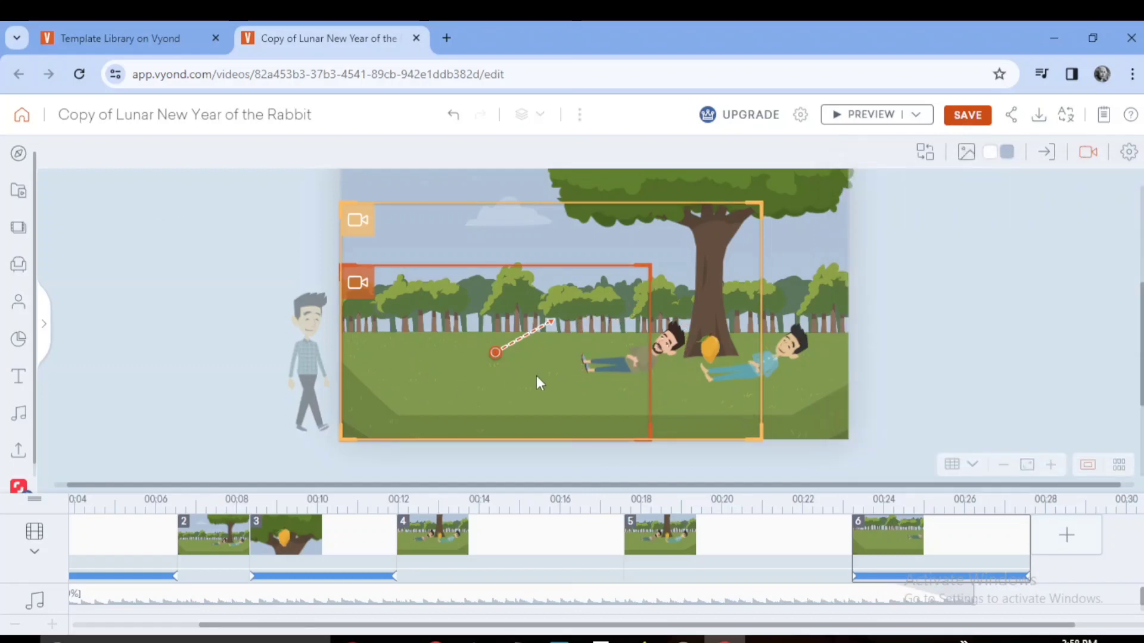
{"action": "left_click", "coordinate": [871, 115]}
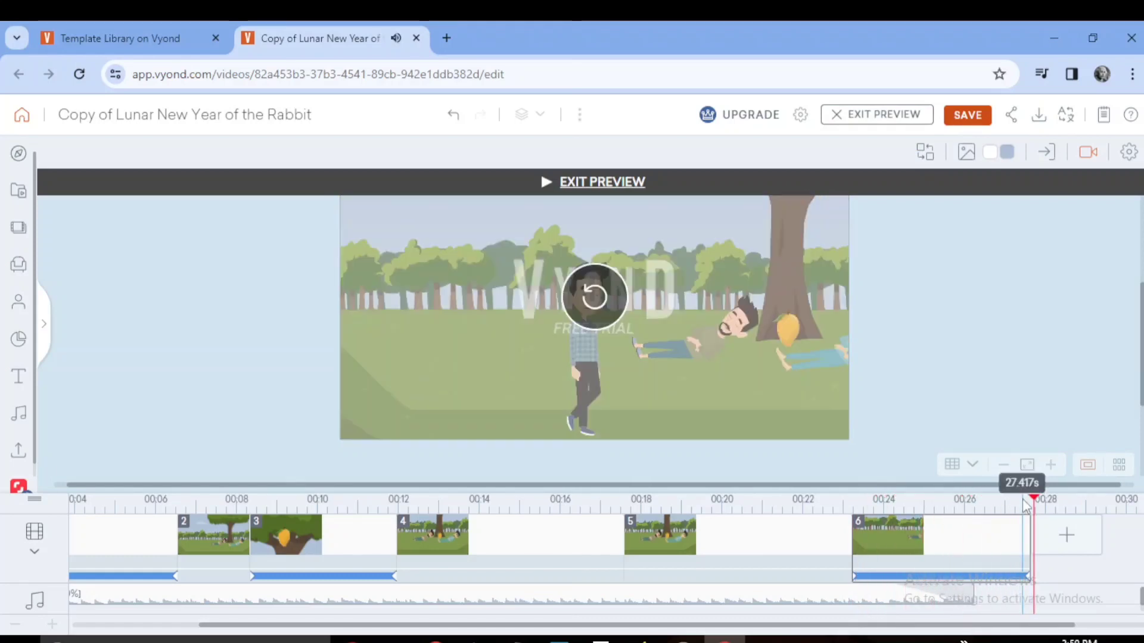
- Add a seventh scene that continues the last one, and resize and position its camera frame around all three men
{"action": "left_click", "coordinate": [1066, 535]}
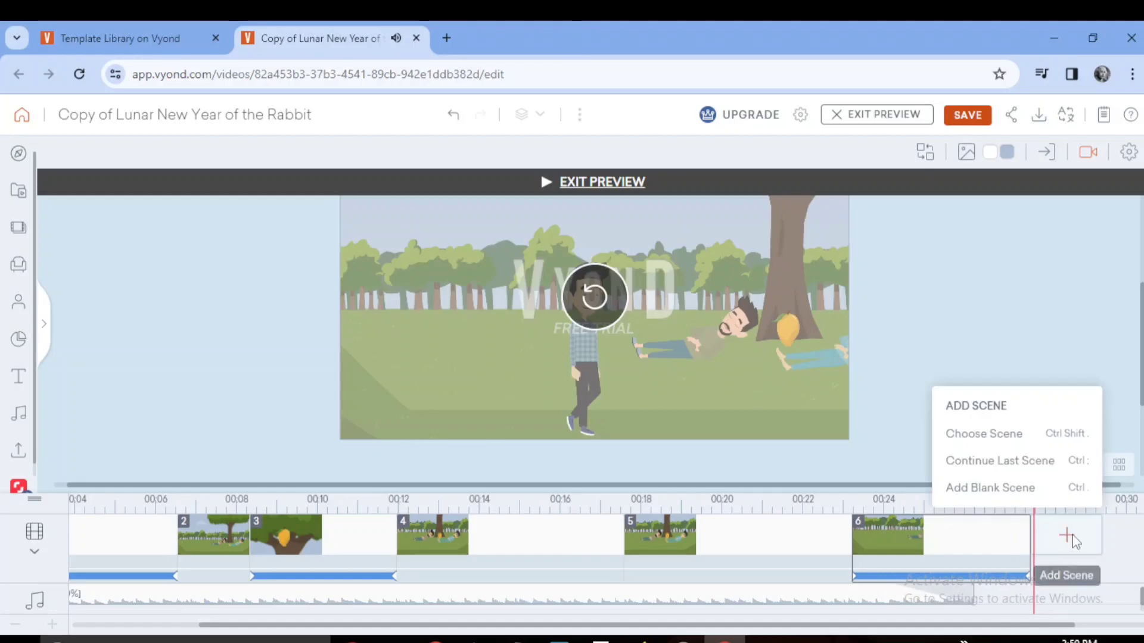
{"action": "left_click", "coordinate": [1001, 465]}
{"action": "left_click_drag", "start_coordinate": [807, 625], "coordinate": [898, 626]}
{"action": "left_click_drag", "start_coordinate": [370, 219], "coordinate": [394, 184]}
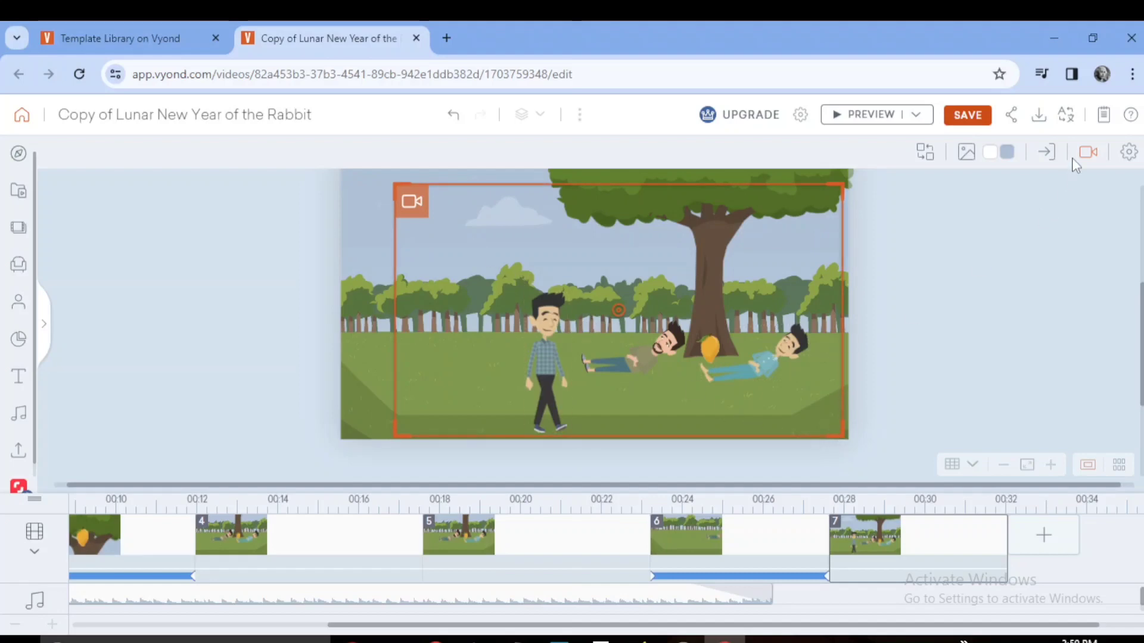
{"action": "left_click_drag", "start_coordinate": [837, 430], "coordinate": [816, 423]}
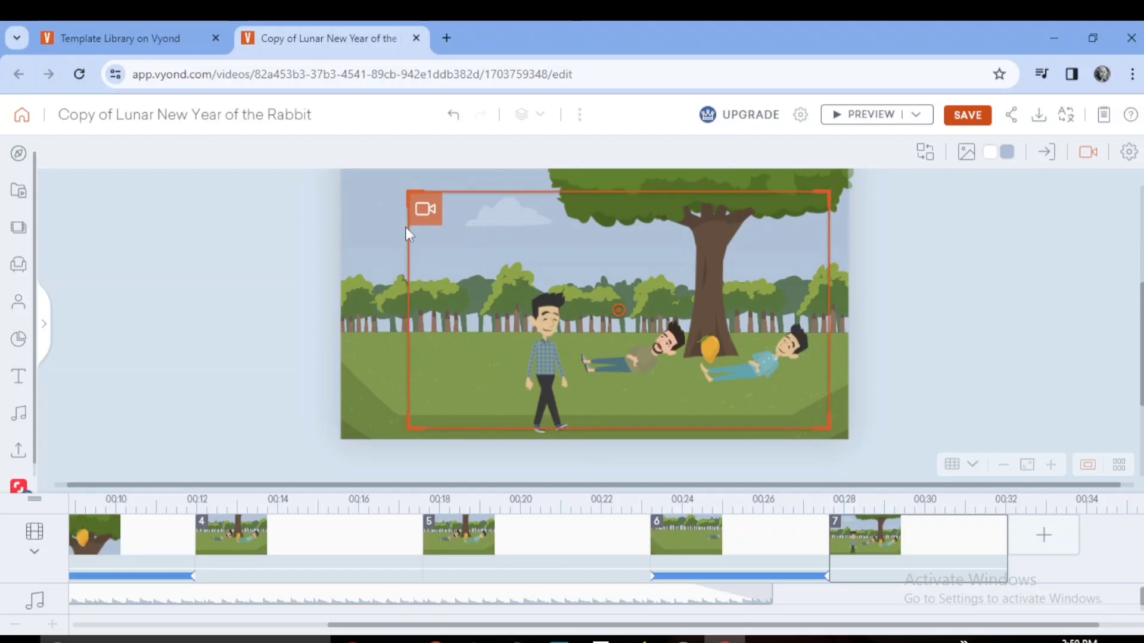
{"action": "left_click_drag", "start_coordinate": [420, 217], "coordinate": [424, 221]}
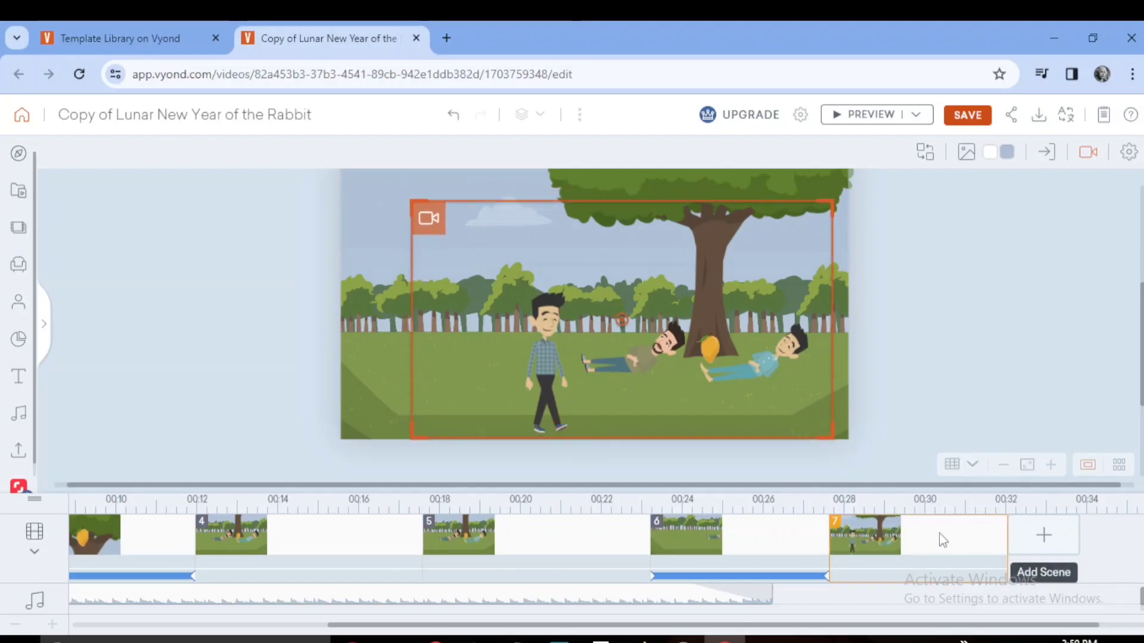
- Give the blue-shirted lying man in the seventh scene the Talk Neutral No Lip Sync 2 expression and preview the scene
{"action": "left_click", "coordinate": [783, 342]}
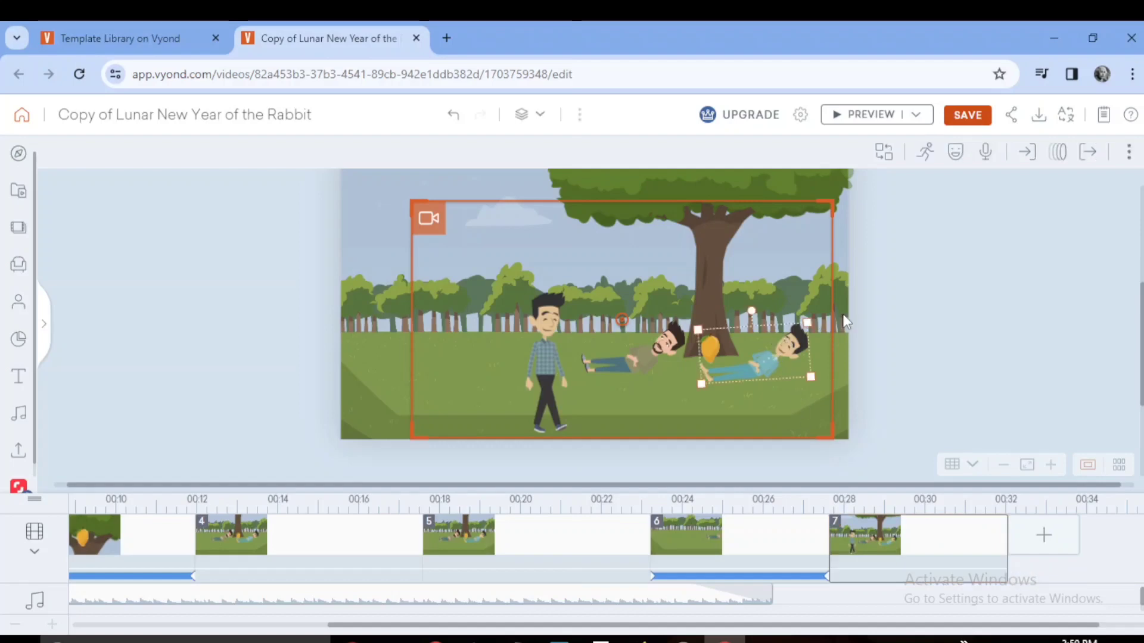
{"action": "left_click", "coordinate": [957, 155]}
{"action": "left_click", "coordinate": [993, 232]}
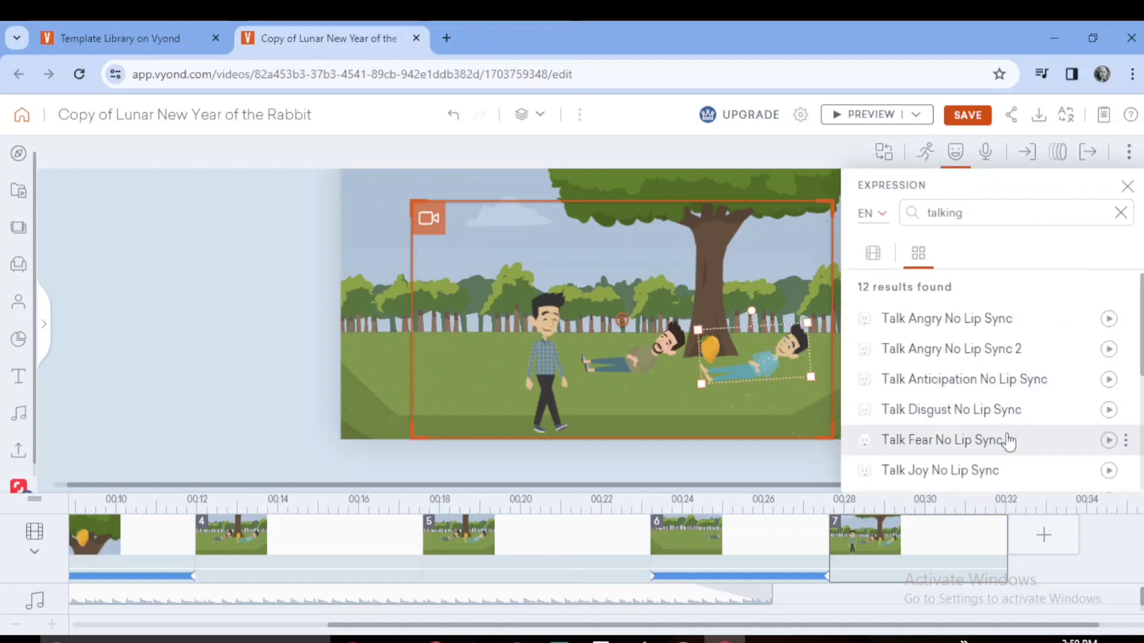
{"action": "scroll", "coordinate": [983, 470], "scroll_direction": "down", "scroll_amount": 1}
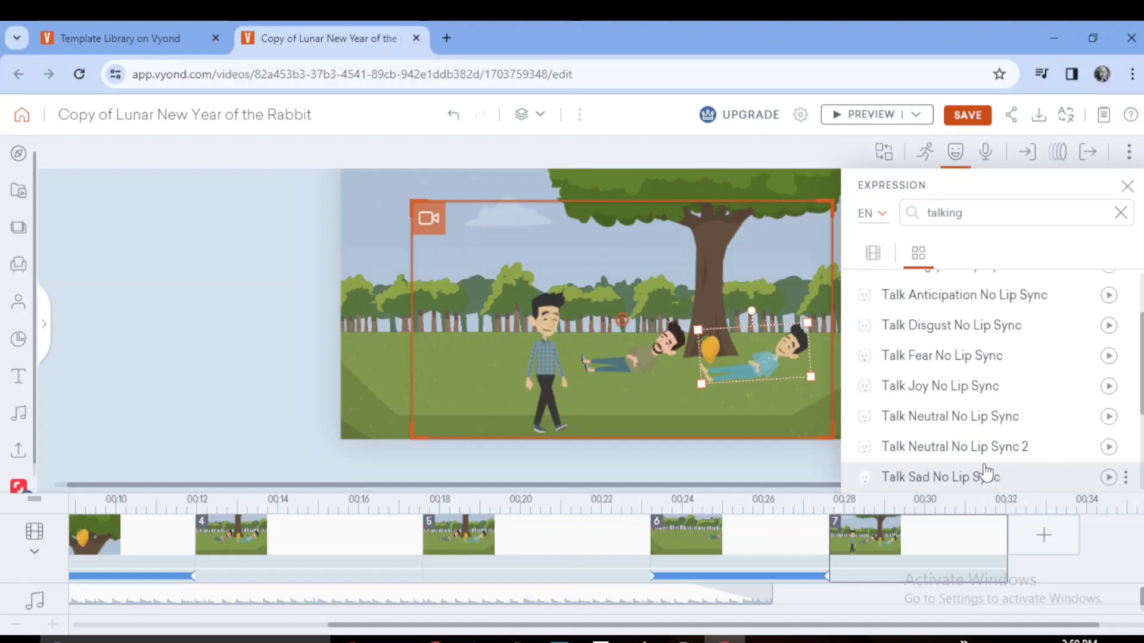
{"action": "left_click", "coordinate": [976, 446]}
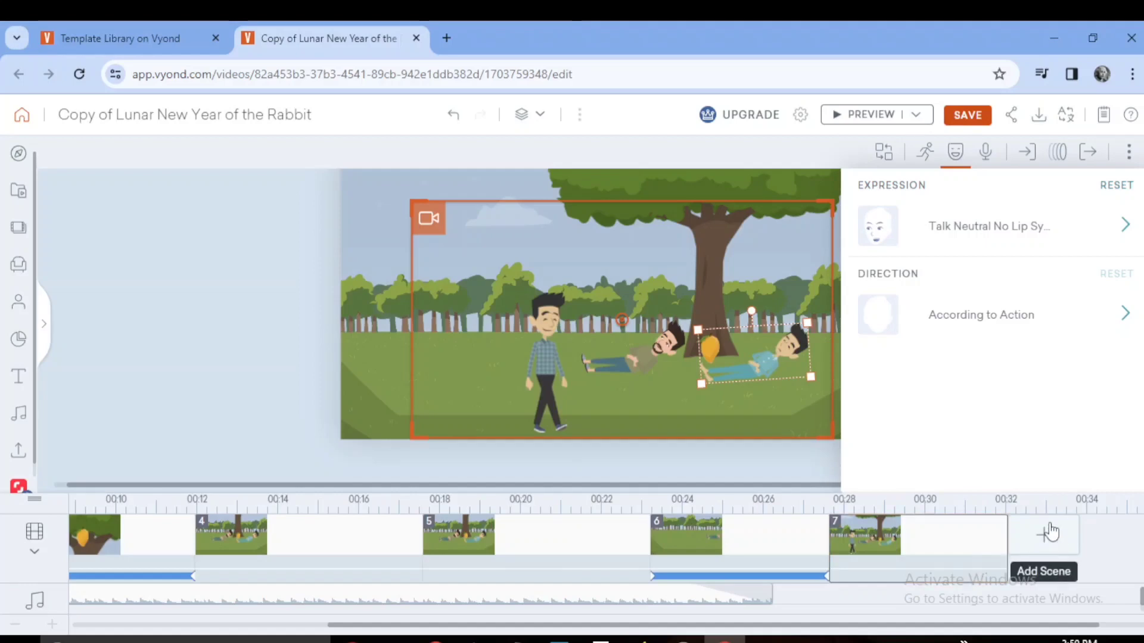
{"action": "left_click", "coordinate": [870, 115]}
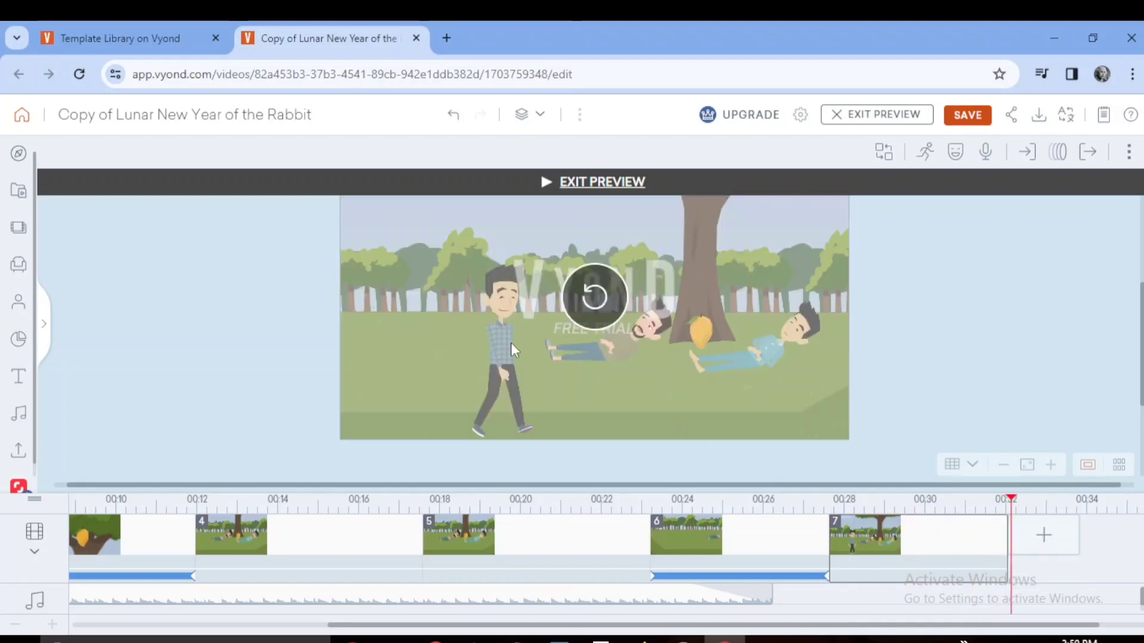
{"action": "left_click", "coordinate": [952, 552]}
{"action": "left_click", "coordinate": [881, 116]}
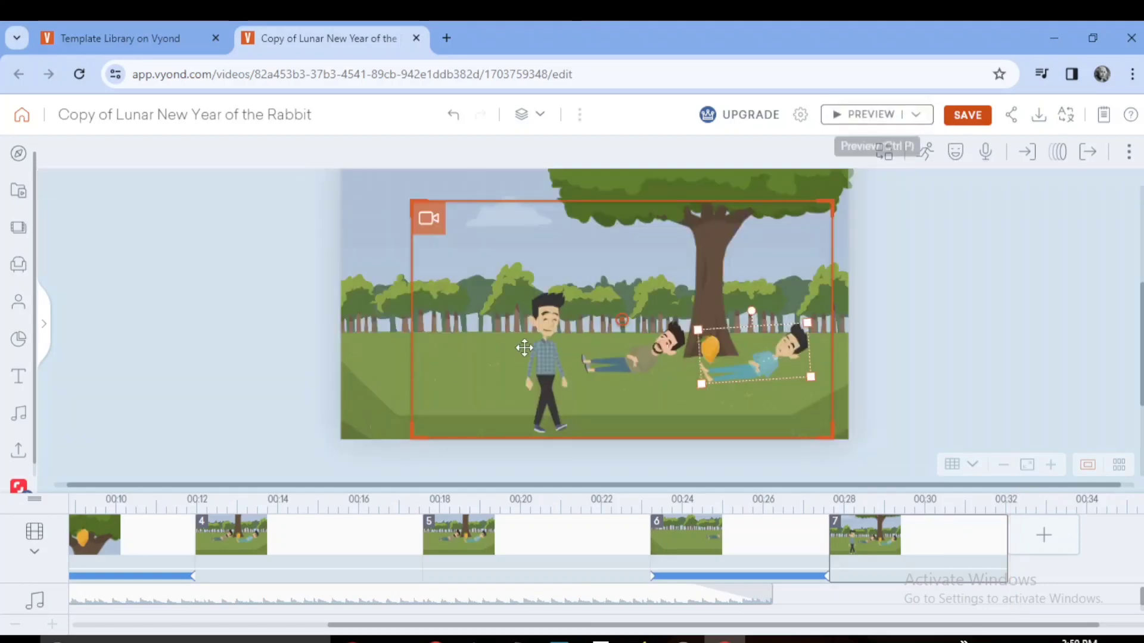
- Apply the Arc - Horizontal motion path to the walking man in the seventh scene and flatten its curve
{"action": "left_click", "coordinate": [545, 325]}
{"action": "left_click", "coordinate": [1058, 152]}
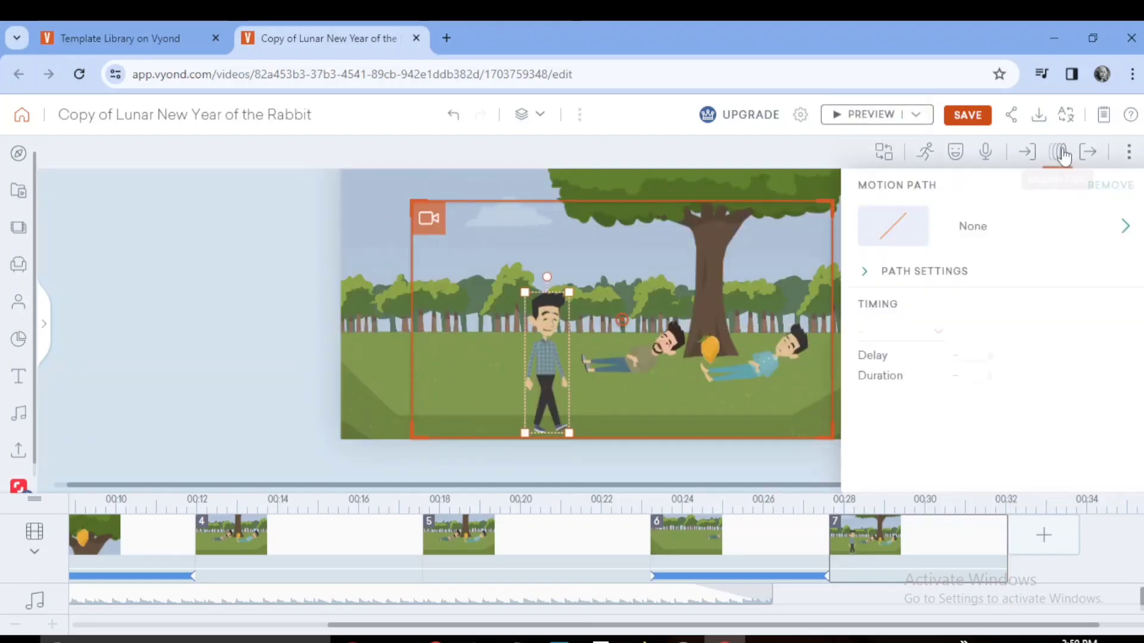
{"action": "left_click", "coordinate": [1005, 237]}
{"action": "left_click", "coordinate": [1043, 316]}
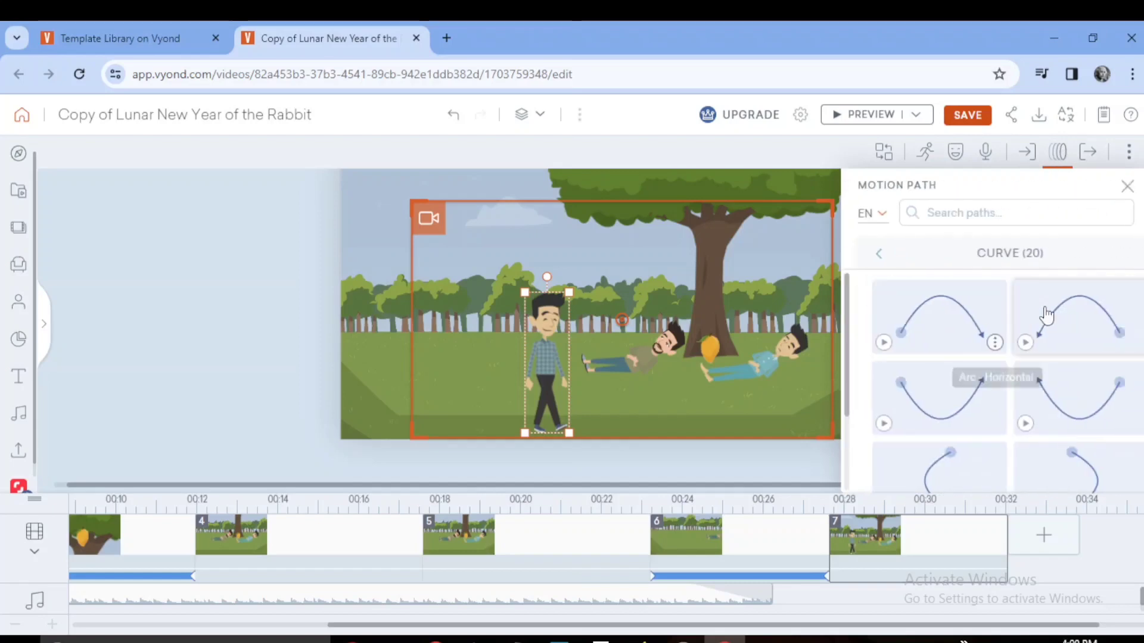
{"action": "left_click", "coordinate": [943, 322]}
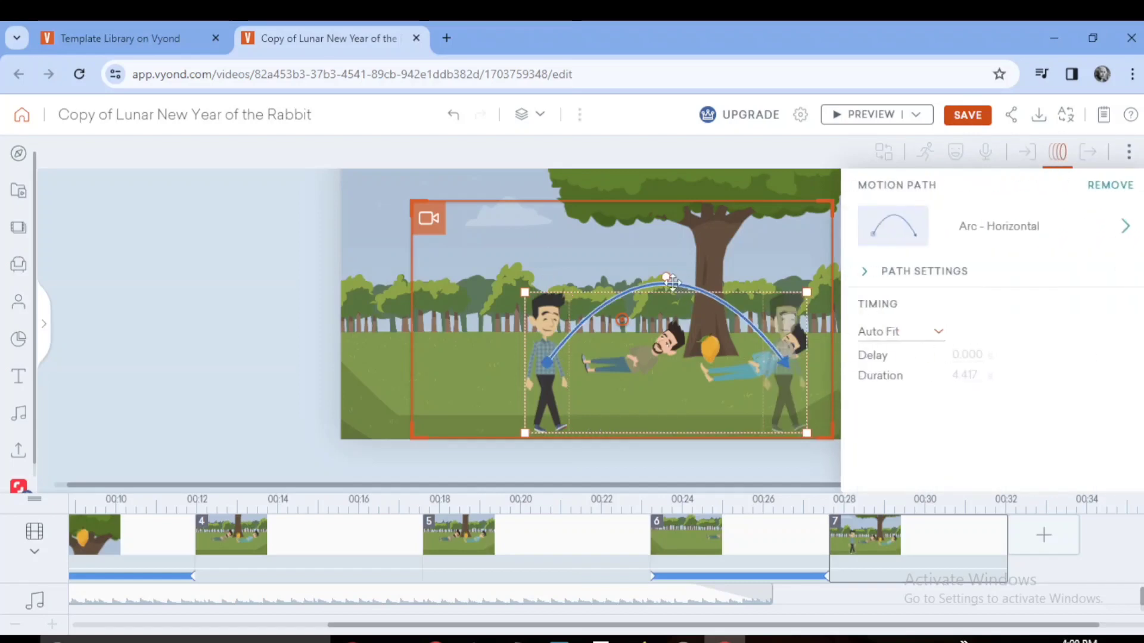
{"action": "left_click_drag", "start_coordinate": [672, 283], "coordinate": [657, 348]}
{"action": "left_click", "coordinate": [354, 362]}
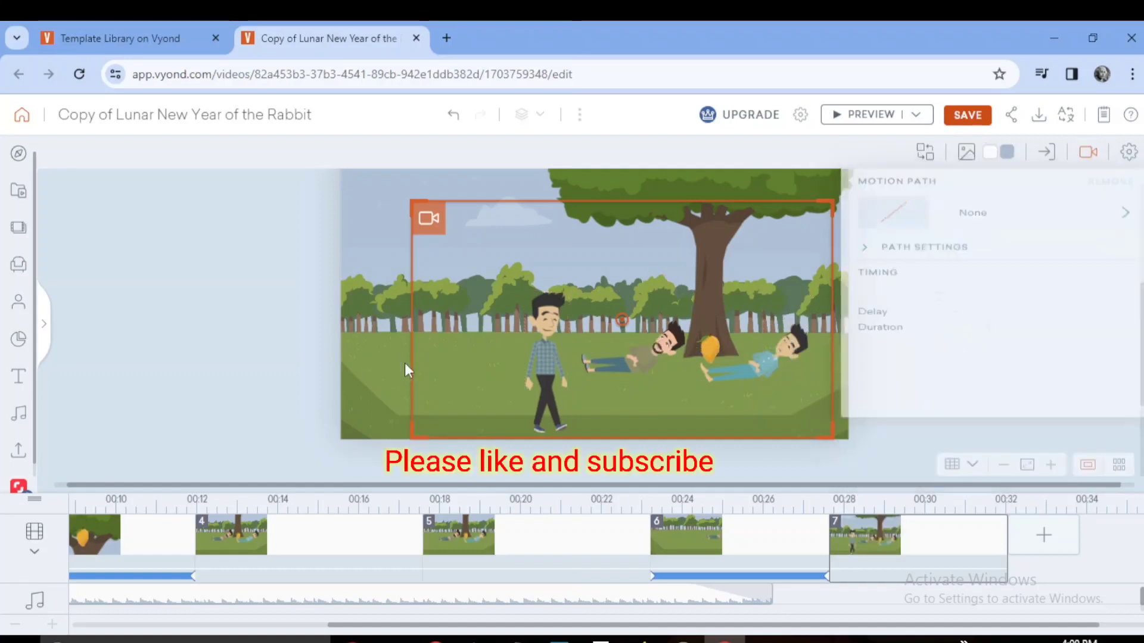
{"action": "left_click", "coordinate": [560, 358]}
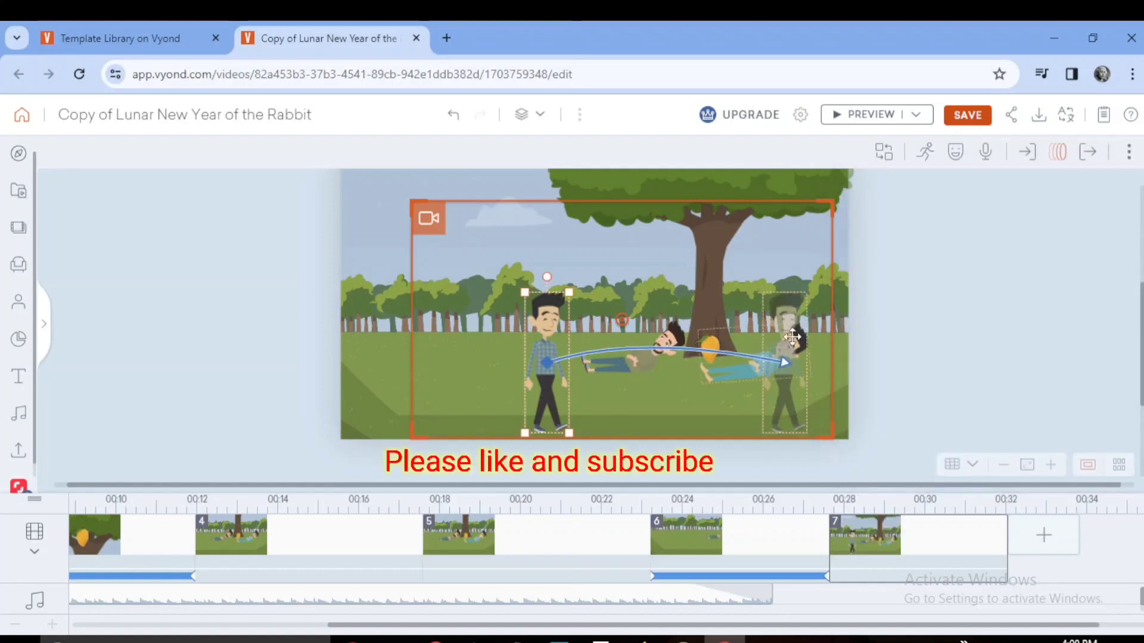
{"action": "left_click", "coordinate": [762, 343]}
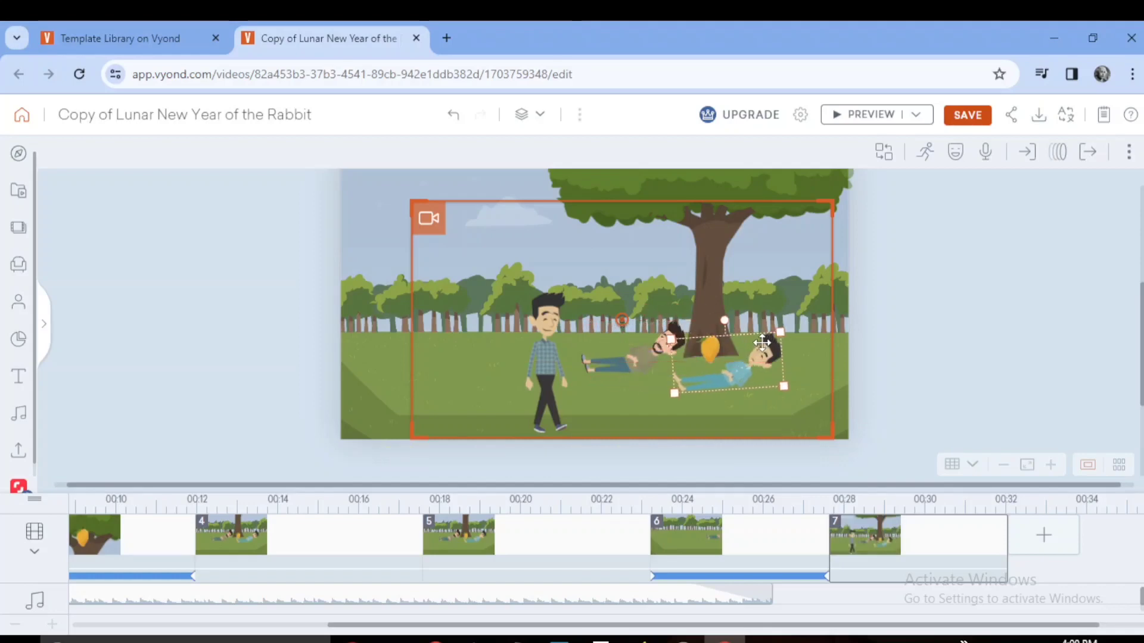
{"action": "key", "text": "ctrl+z"}
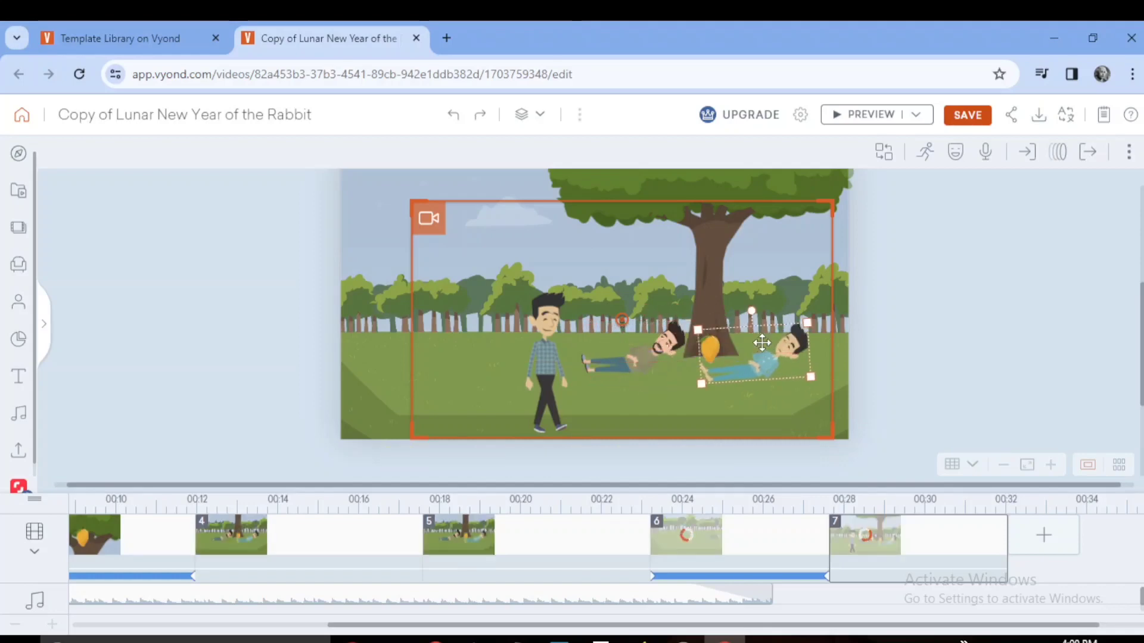
- Shorten the walking man's motion path so it ends at the bearded man, lower its curve, and preview the scene
{"action": "left_click", "coordinate": [542, 342]}
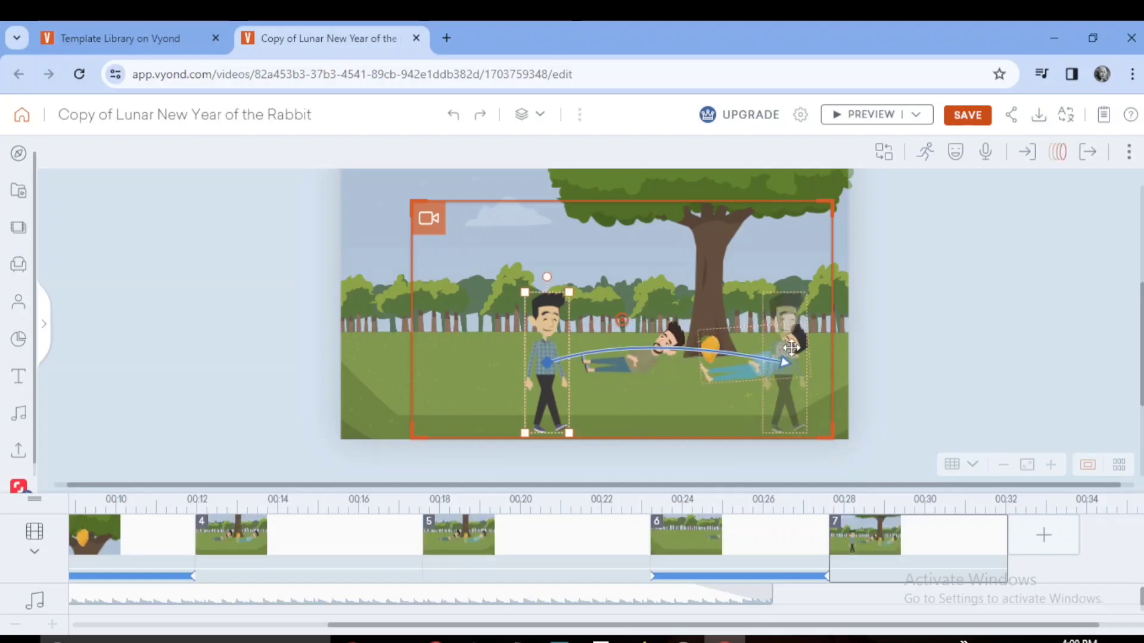
{"action": "left_click_drag", "start_coordinate": [791, 347], "coordinate": [673, 323]}
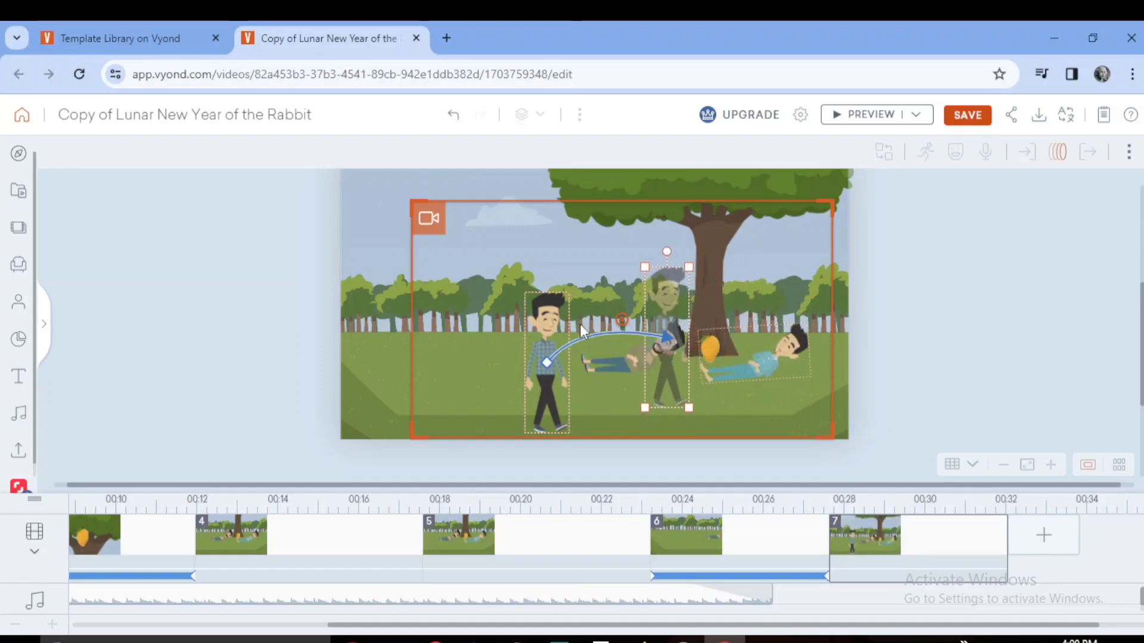
{"action": "left_click_drag", "start_coordinate": [597, 335], "coordinate": [611, 349]}
{"action": "left_click", "coordinate": [308, 360]}
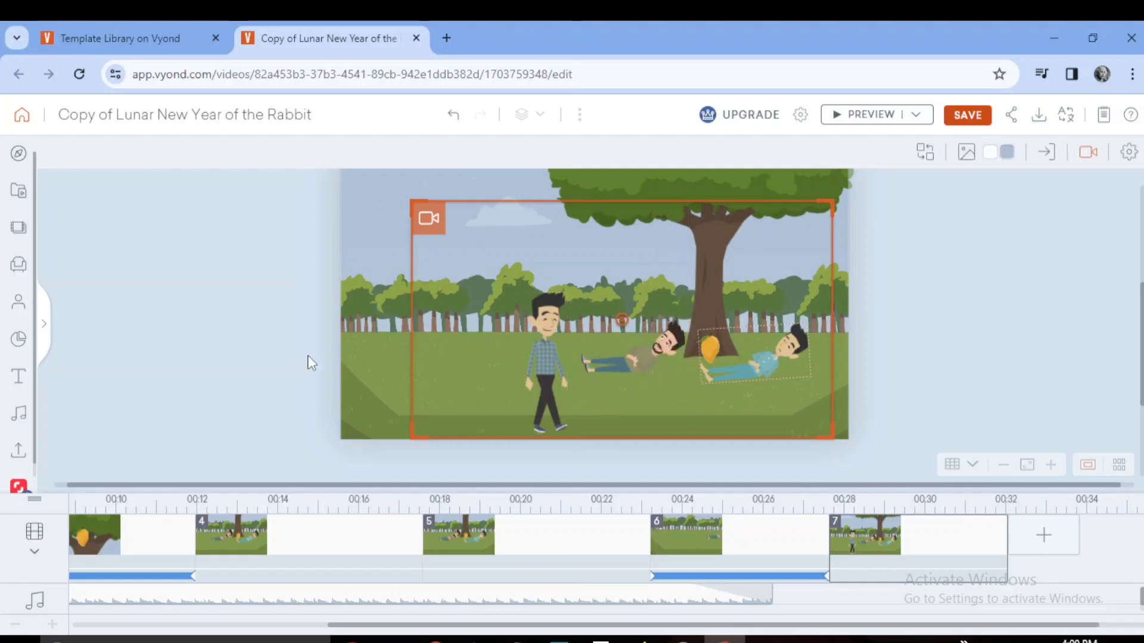
{"action": "left_click", "coordinate": [871, 115]}
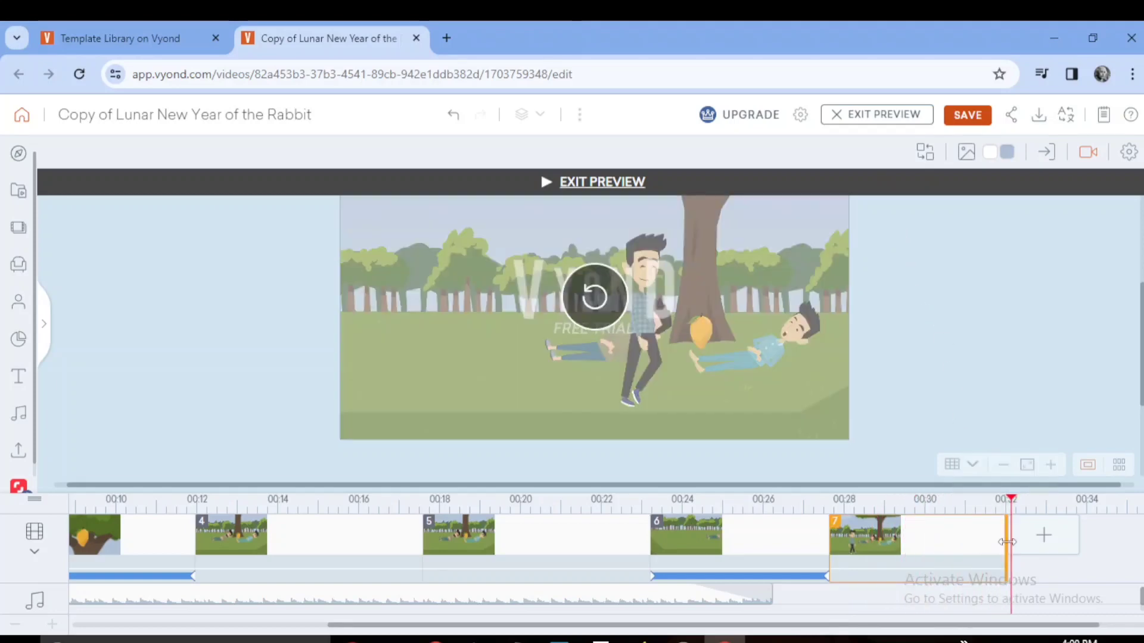
- Shorten the seventh scene to about 2.2 s and add an eighth scene that continues the last one
{"action": "left_click_drag", "start_coordinate": [1007, 542], "coordinate": [920, 541]}
{"action": "left_click", "coordinate": [958, 536]}
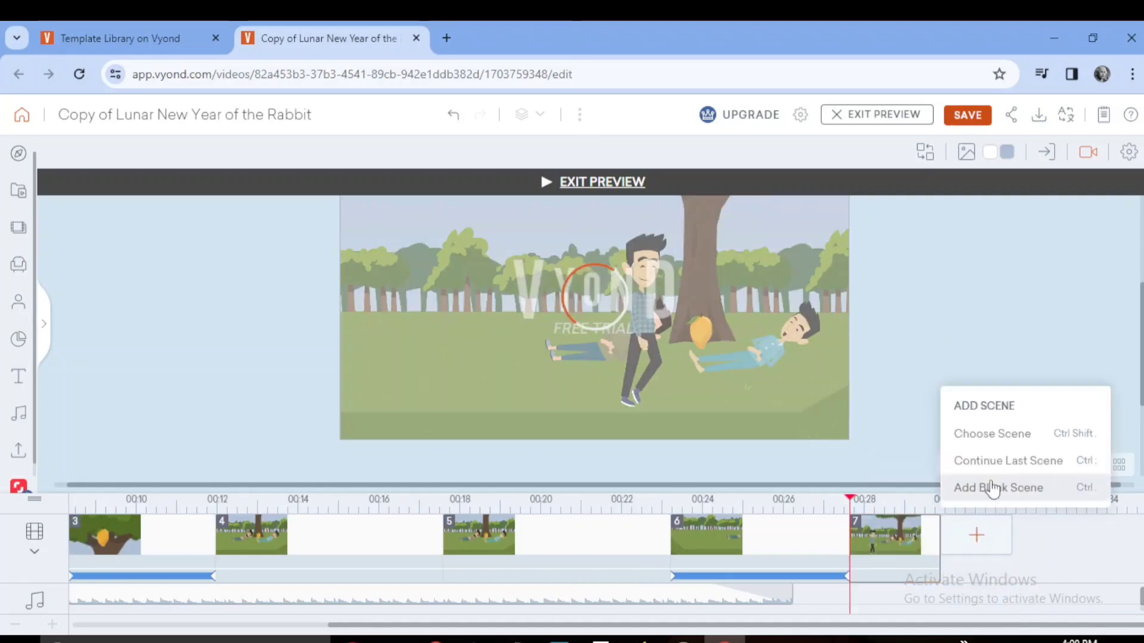
{"action": "left_click", "coordinate": [992, 463]}
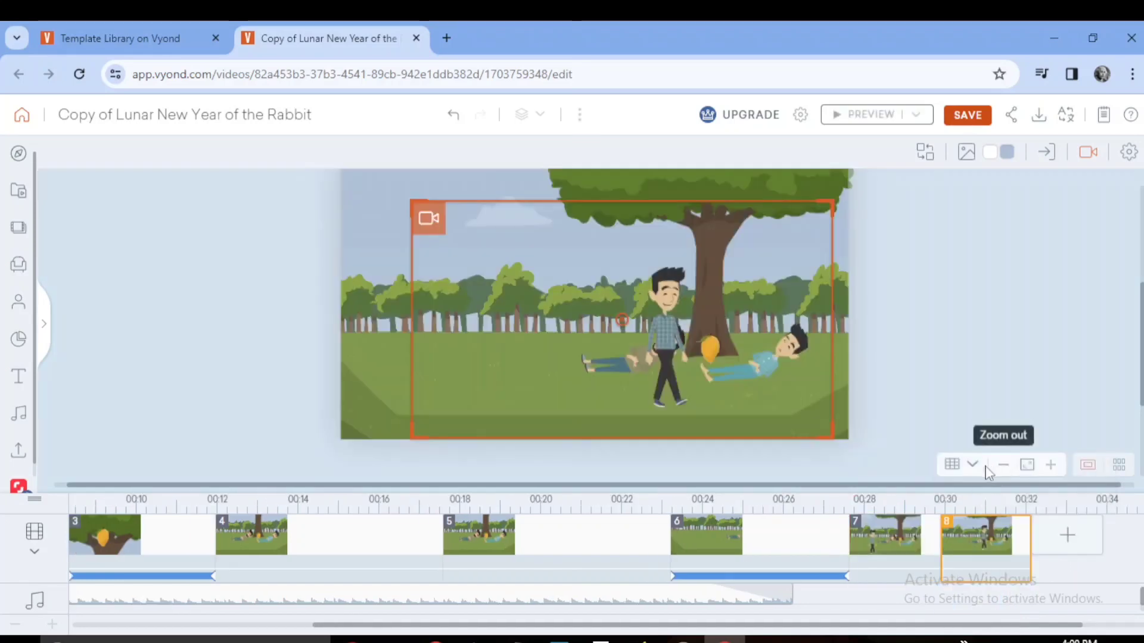
- Search the actions for "standing" and give the walking man in the eighth scene the Standing pose with his hands together
{"action": "left_click", "coordinate": [664, 312]}
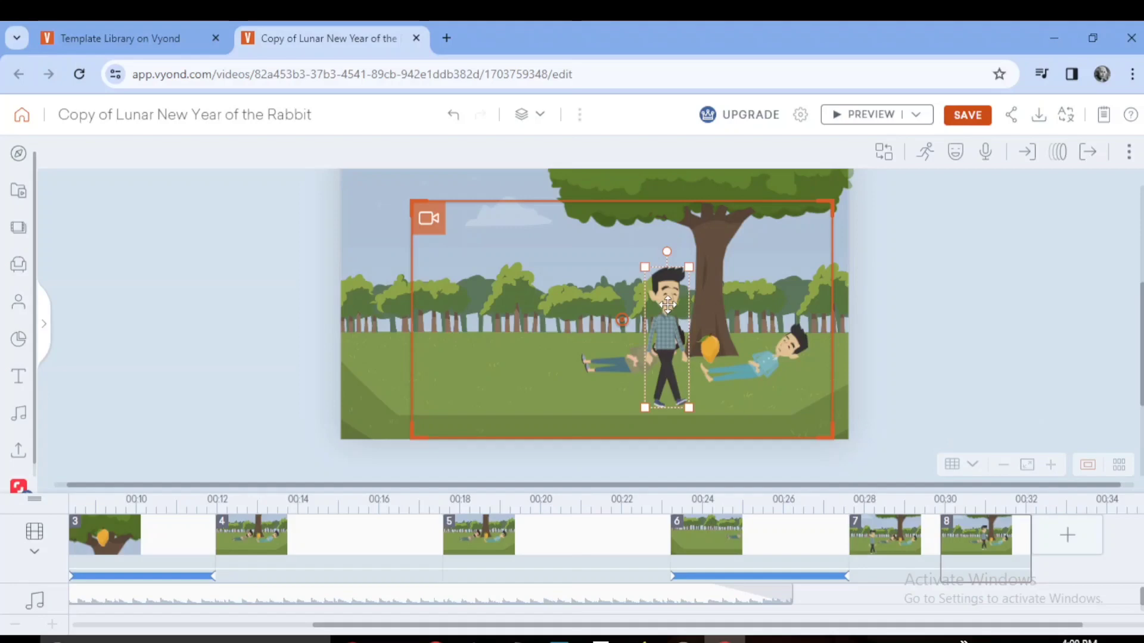
{"action": "left_click", "coordinate": [925, 152]}
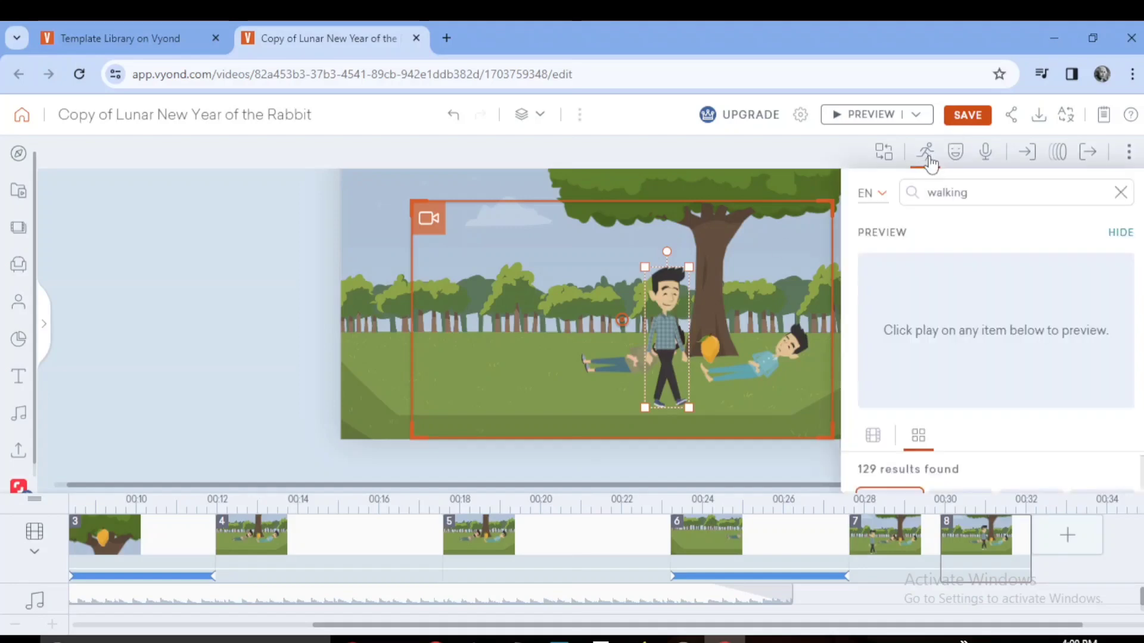
{"action": "left_click", "coordinate": [1120, 193]}
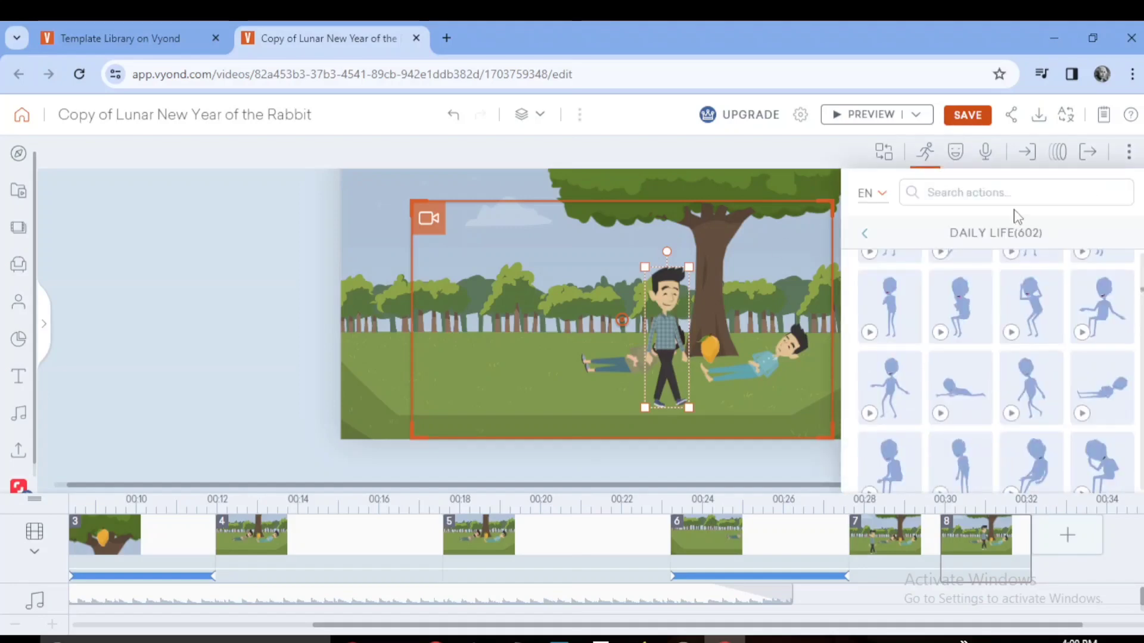
{"action": "left_click", "coordinate": [1015, 199]}
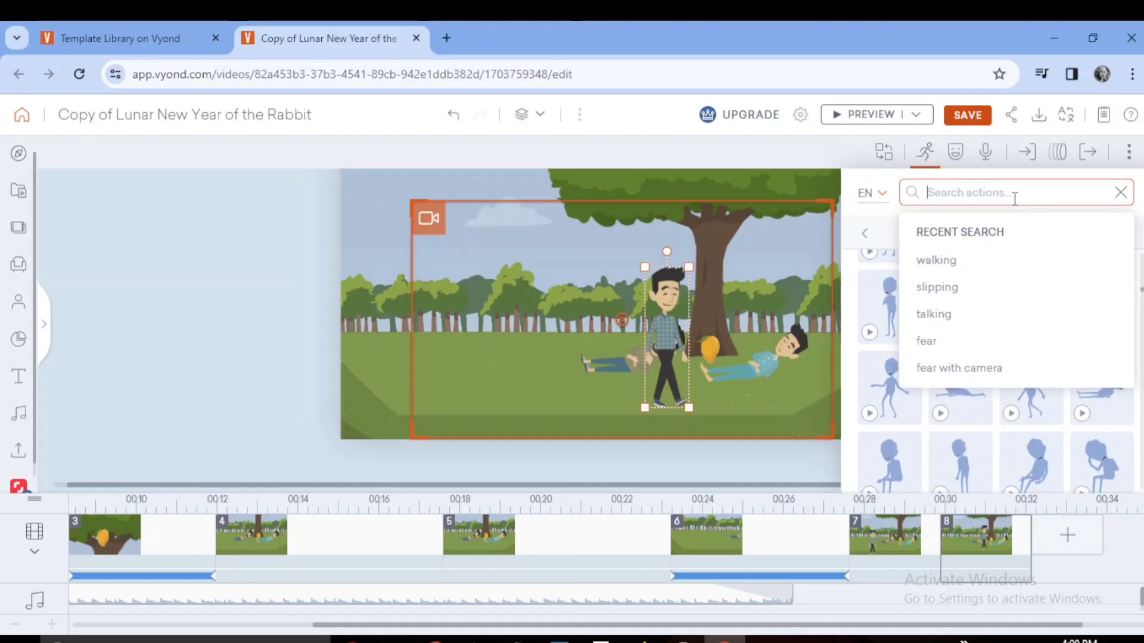
{"action": "type", "text": "s"}
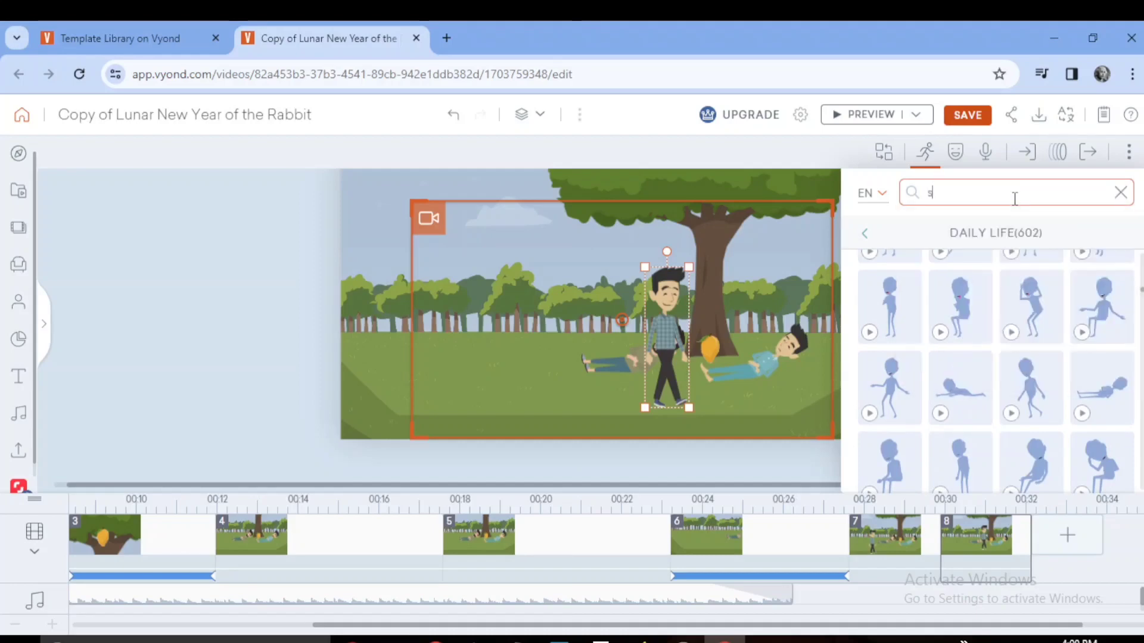
{"action": "type", "text": "tanding"}
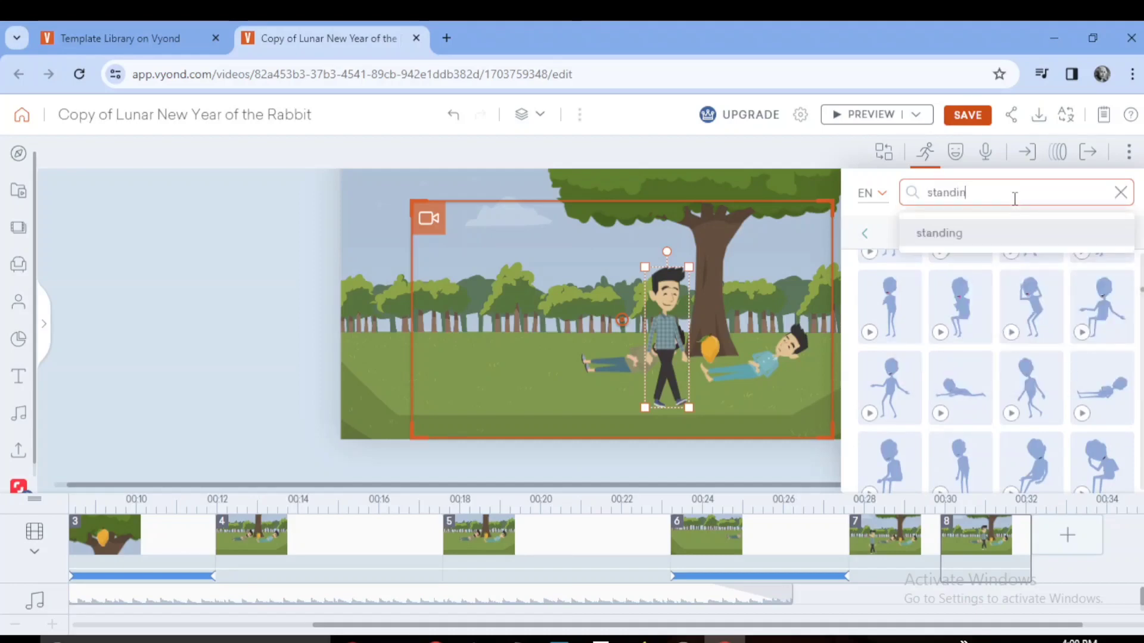
{"action": "key", "text": "Return"}
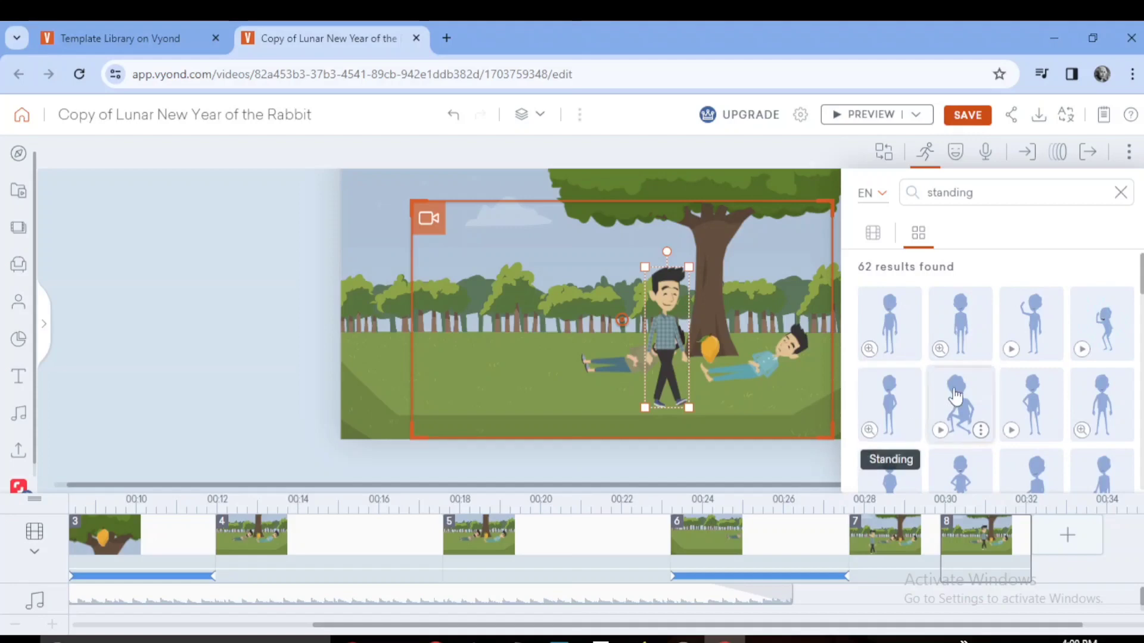
{"action": "left_click", "coordinate": [896, 417]}
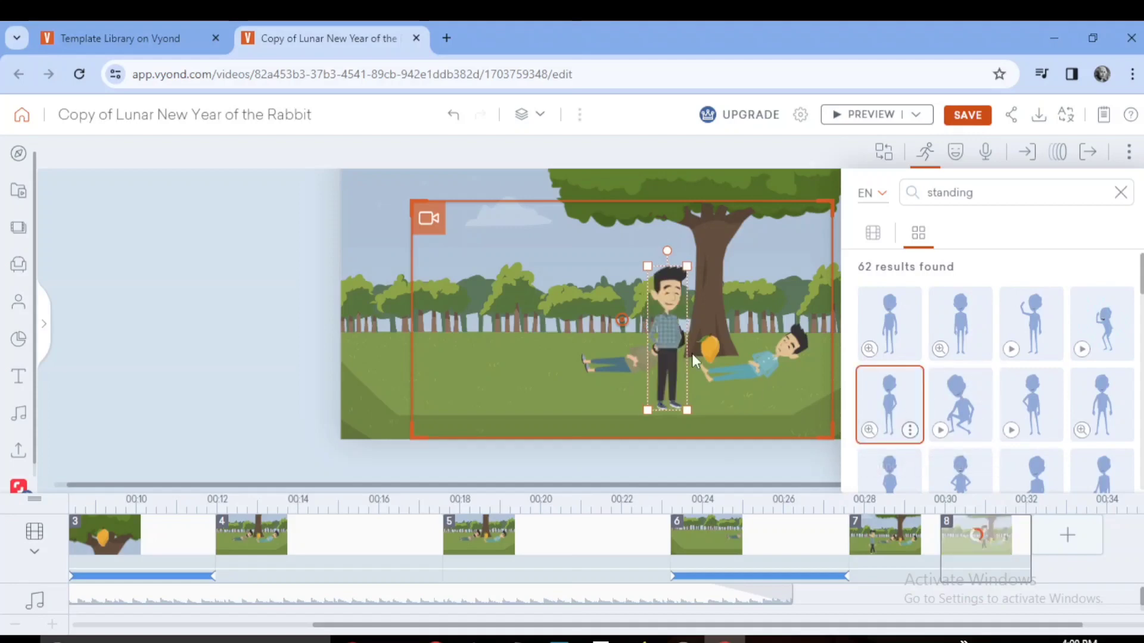
{"action": "left_click", "coordinate": [255, 249]}
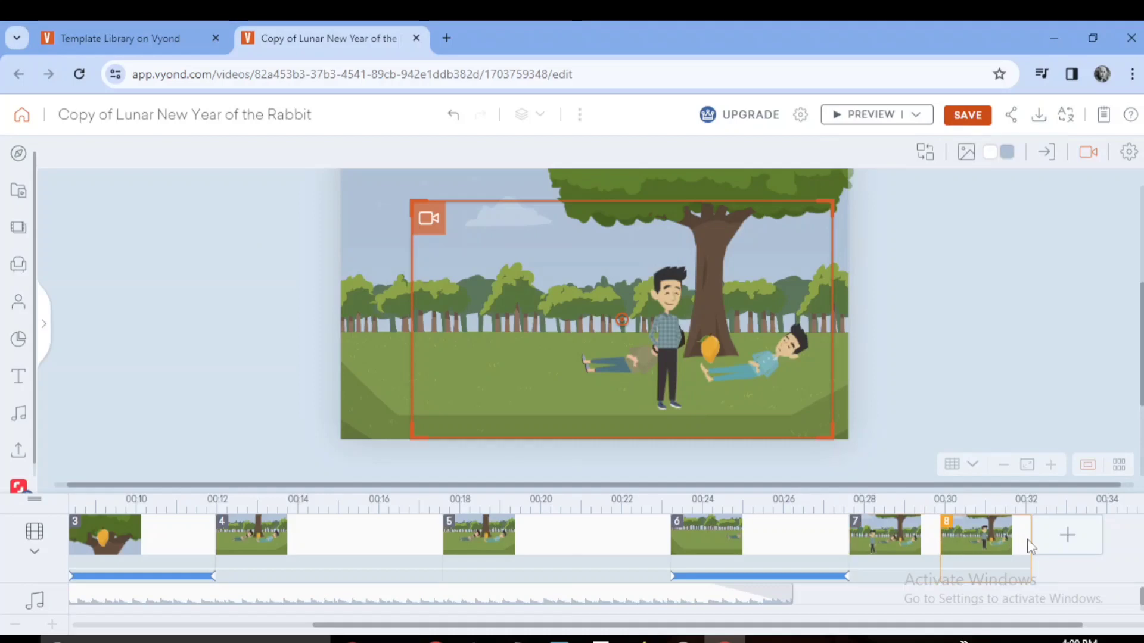
- Lengthen the eighth scene to about 3.2 s and preview it
{"action": "left_click_drag", "start_coordinate": [1031, 547], "coordinate": [1068, 547]}
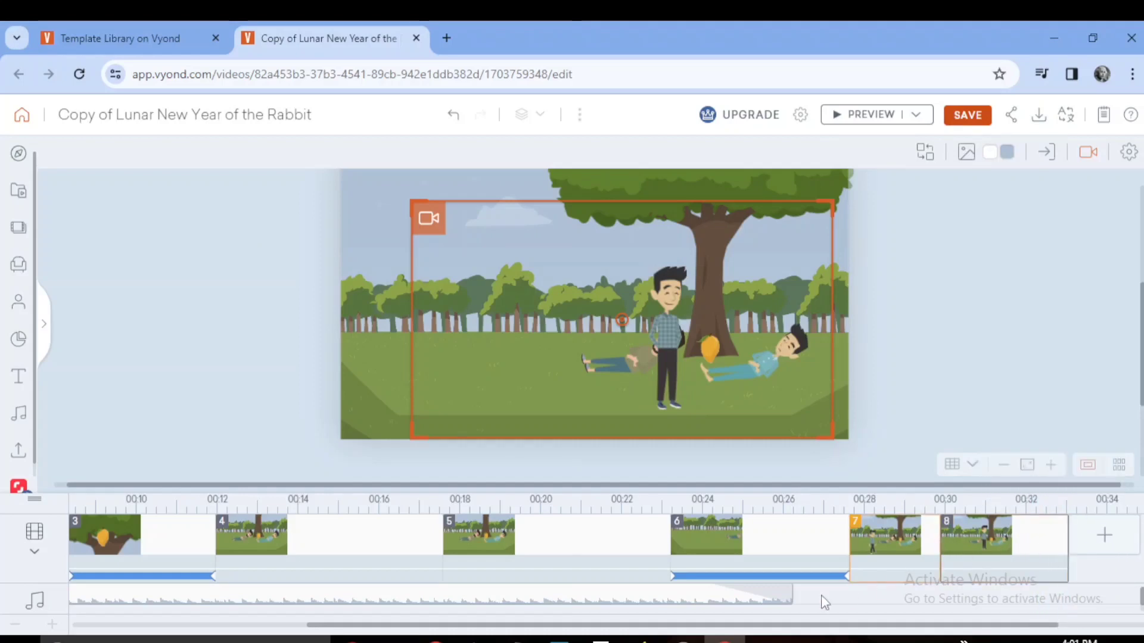
{"action": "left_click_drag", "start_coordinate": [771, 626], "coordinate": [891, 625]}
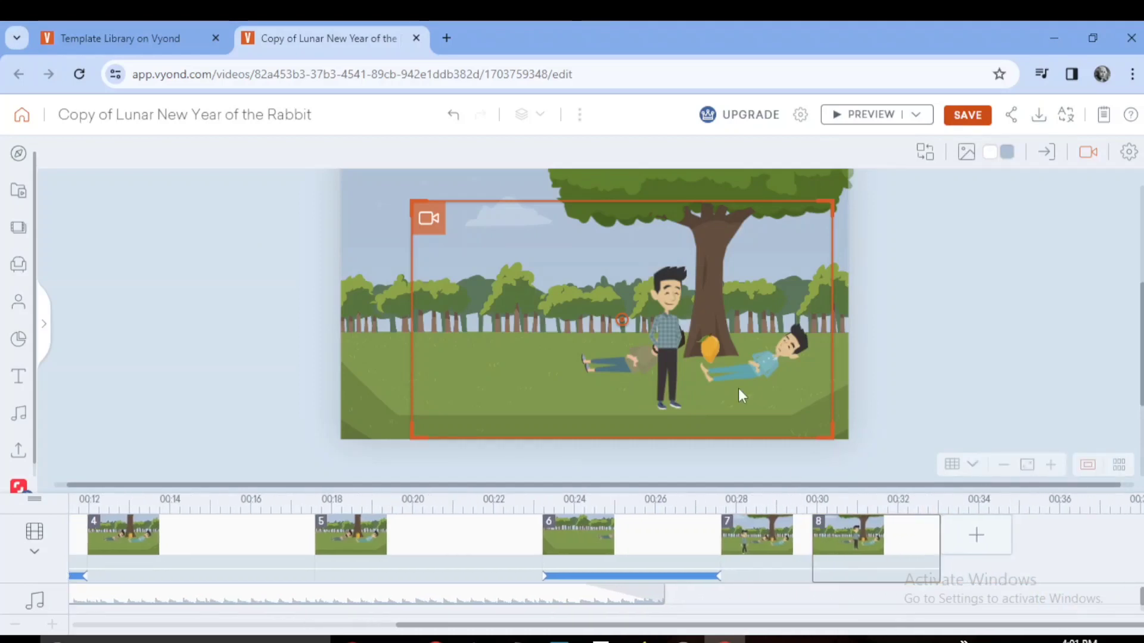
{"action": "left_click", "coordinate": [876, 524]}
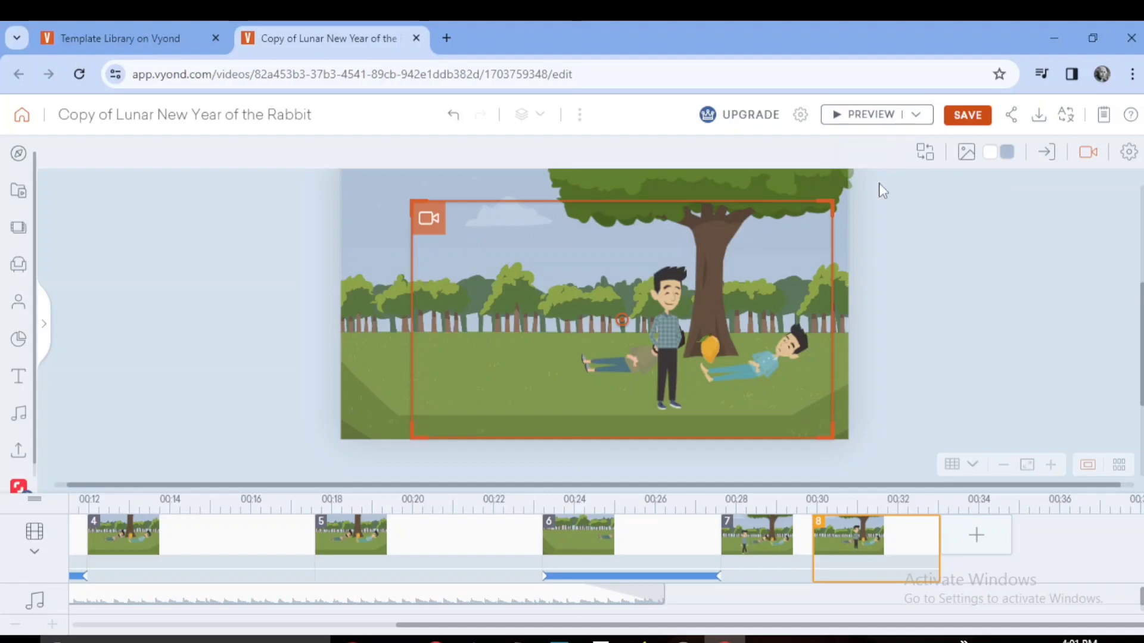
{"action": "left_click", "coordinate": [870, 115]}
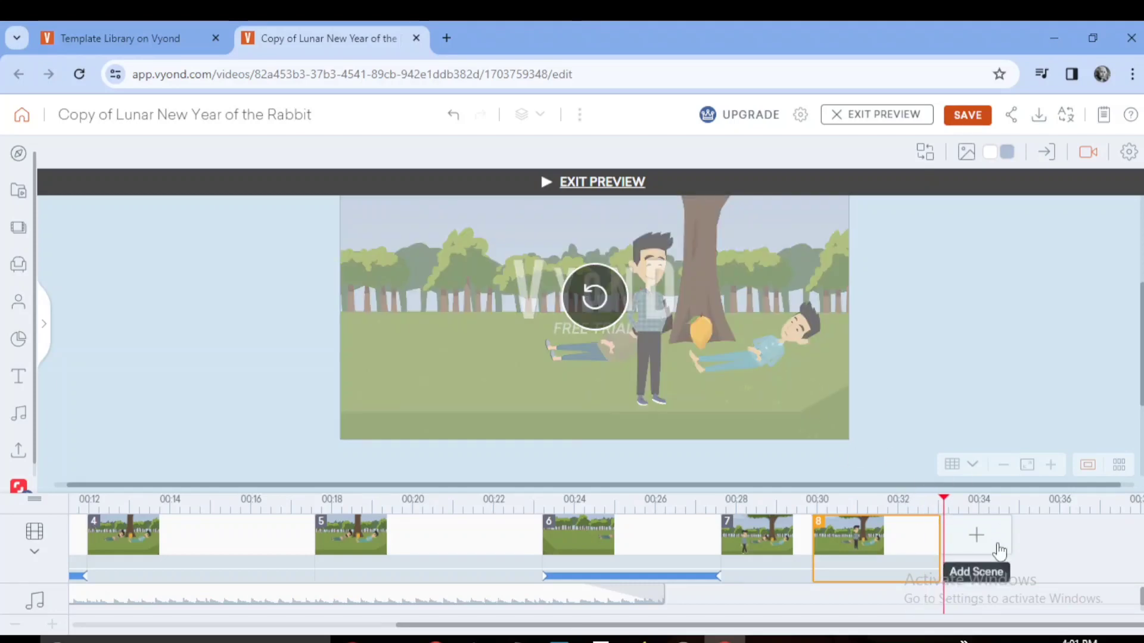
- Add a ninth scene that continues the last one and lengthen it to about 4.9 s
{"action": "left_click", "coordinate": [980, 541]}
{"action": "left_click", "coordinate": [985, 465]}
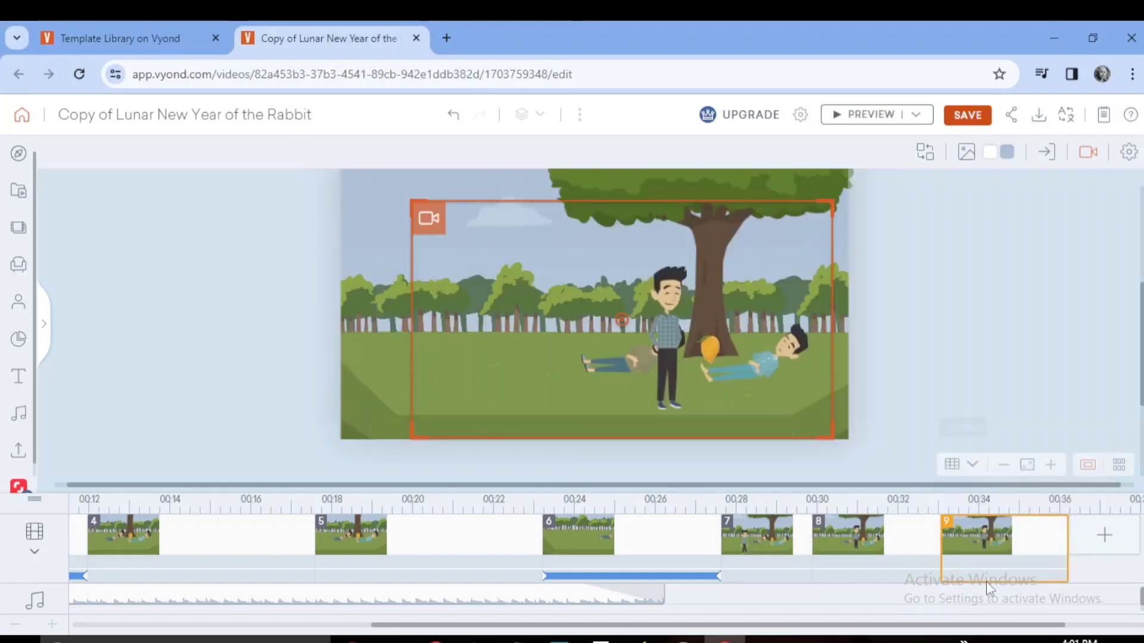
{"action": "scroll", "coordinate": [870, 631], "scroll_direction": "right", "scroll_amount": 4}
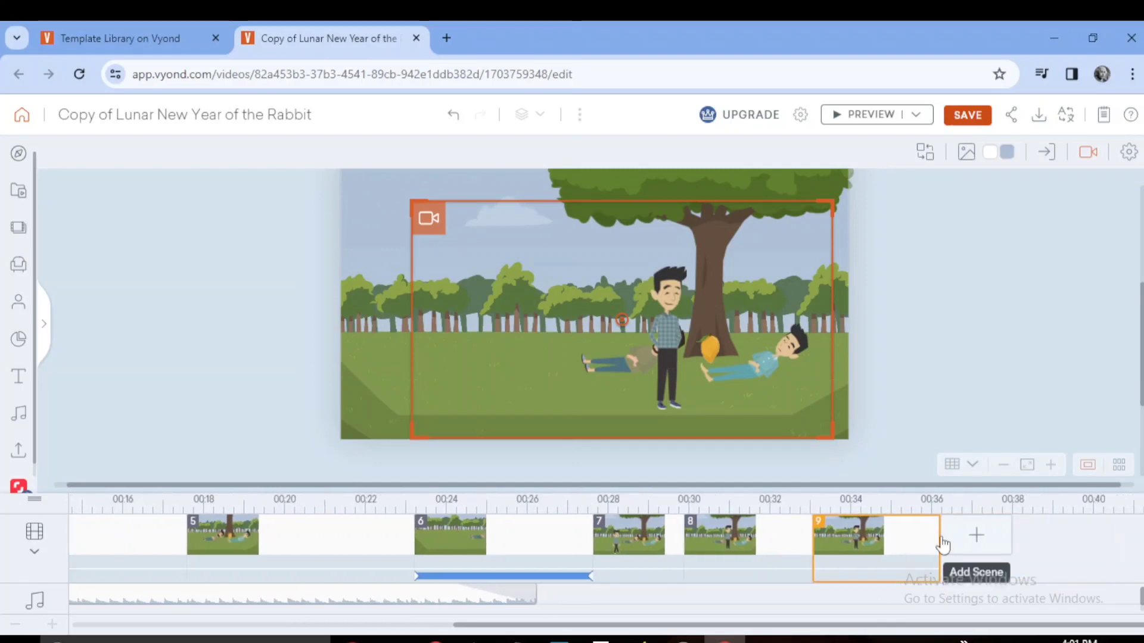
{"action": "left_click_drag", "start_coordinate": [939, 537], "coordinate": [1008, 538]}
- Reset the expression of the man lying under the tree in the ninth scene
{"action": "left_click", "coordinate": [794, 341]}
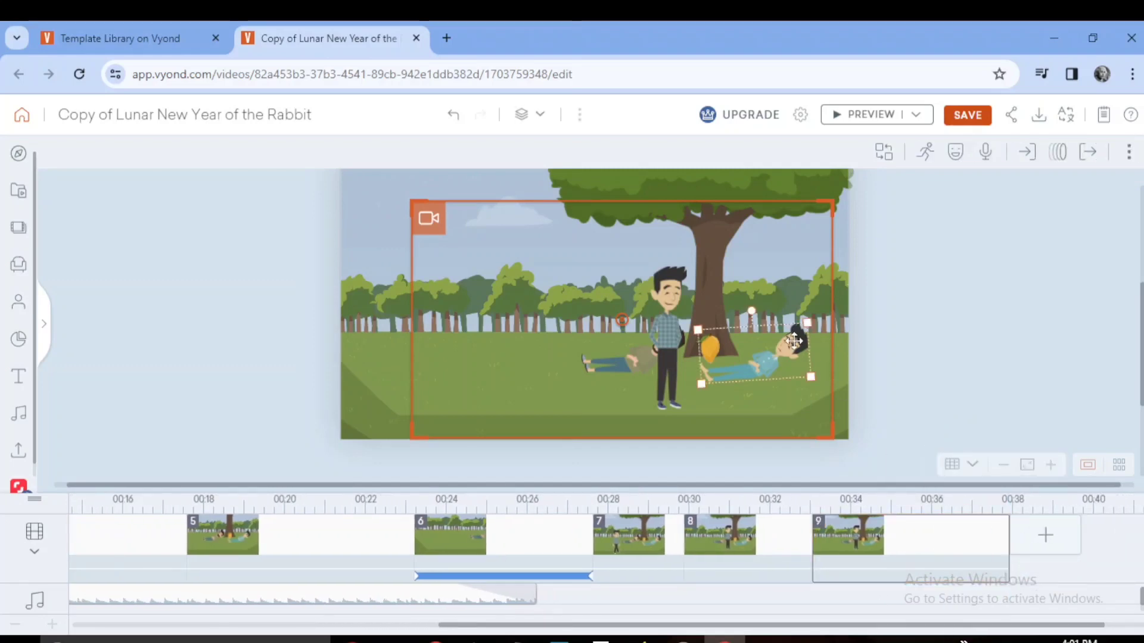
{"action": "left_click", "coordinate": [956, 151]}
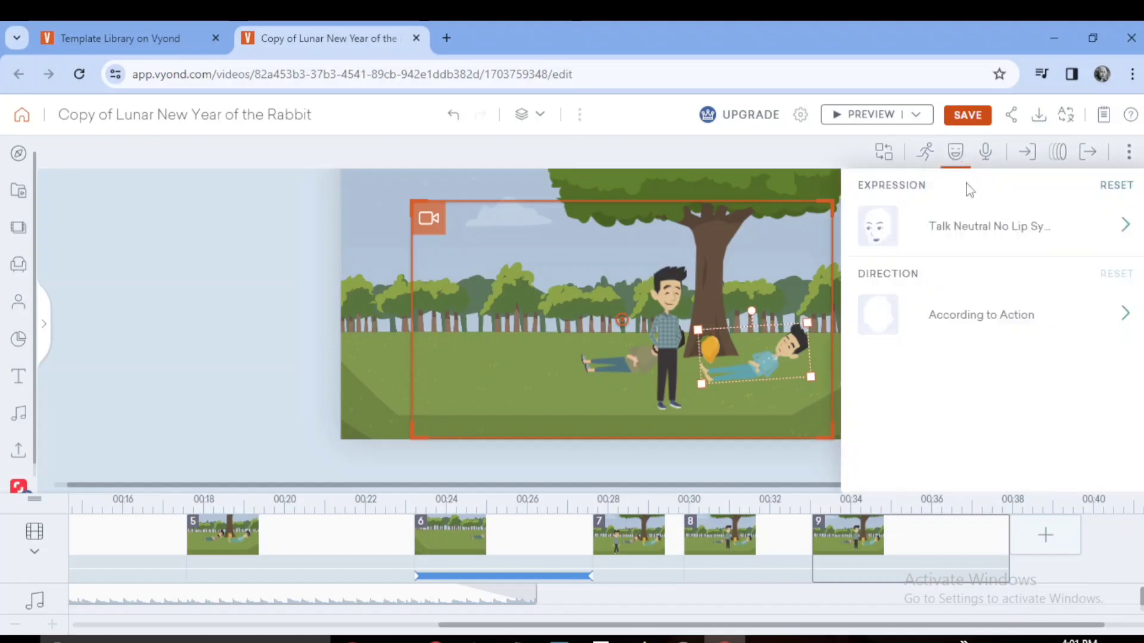
{"action": "left_click", "coordinate": [1116, 186]}
- Give the standing man in the ninth scene a Talk Neutral No Lip Sync expression
{"action": "left_click", "coordinate": [667, 290]}
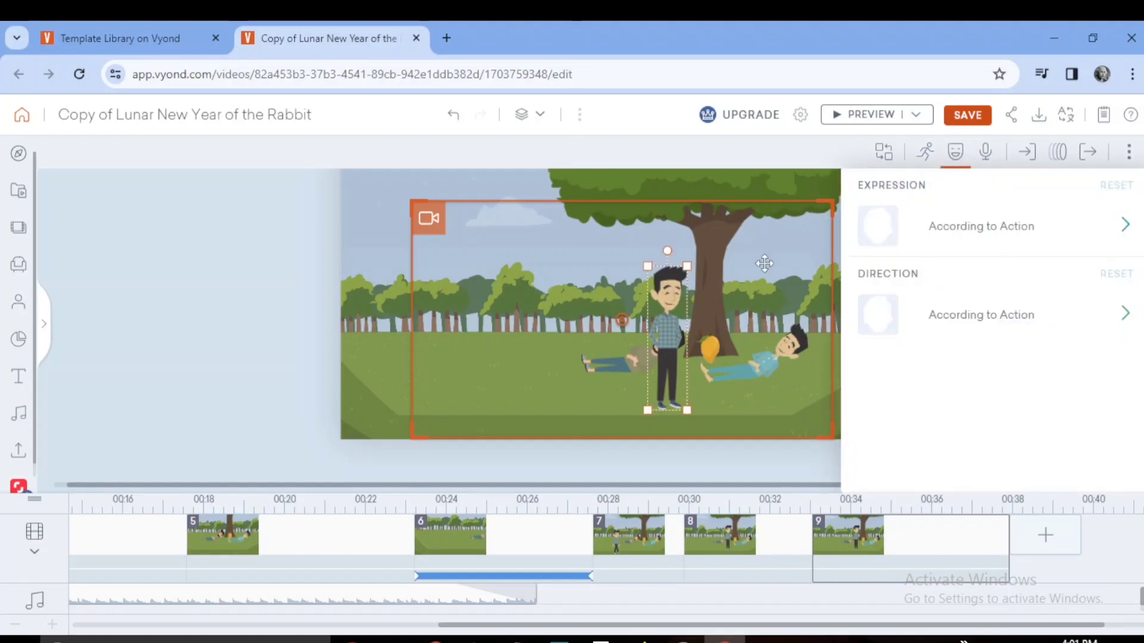
{"action": "left_click", "coordinate": [955, 153]}
{"action": "left_click", "coordinate": [987, 232]}
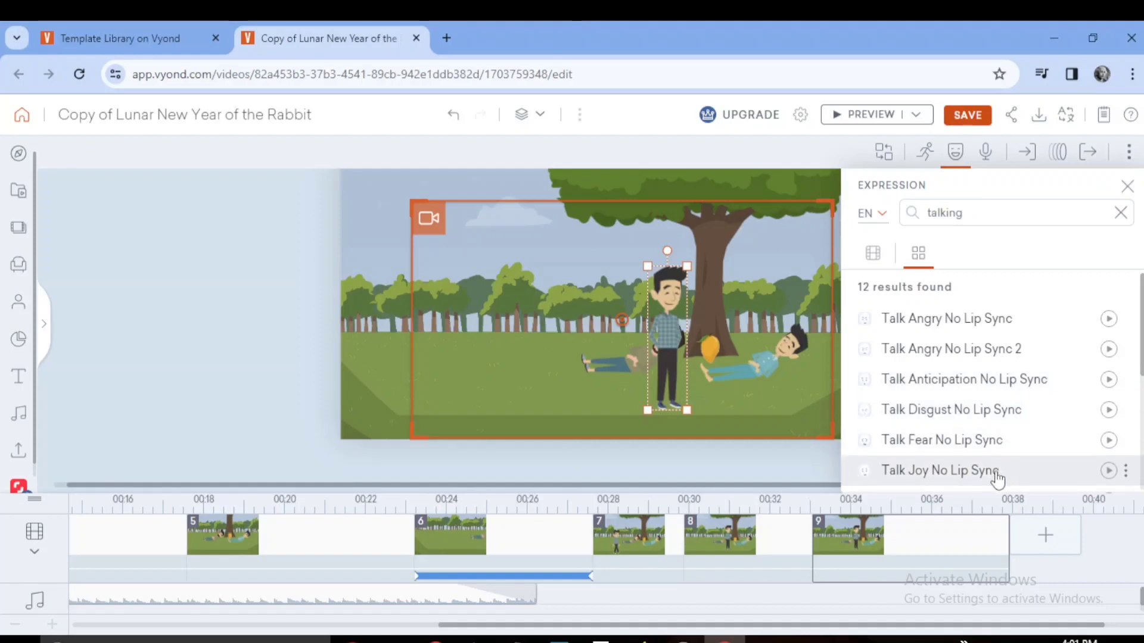
{"action": "scroll", "coordinate": [996, 479], "scroll_direction": "down", "scroll_amount": 2}
{"action": "left_click", "coordinate": [956, 447]}
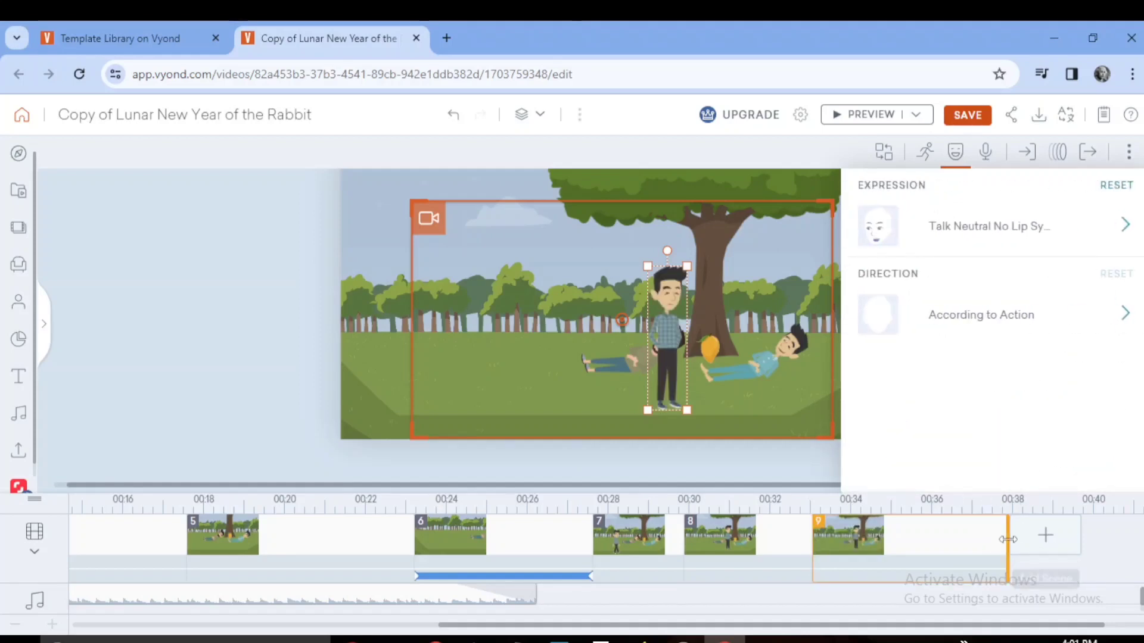
- Preview the ninth scene and adjust its length to about 4.4 s
{"action": "left_click_drag", "start_coordinate": [1008, 539], "coordinate": [966, 541]}
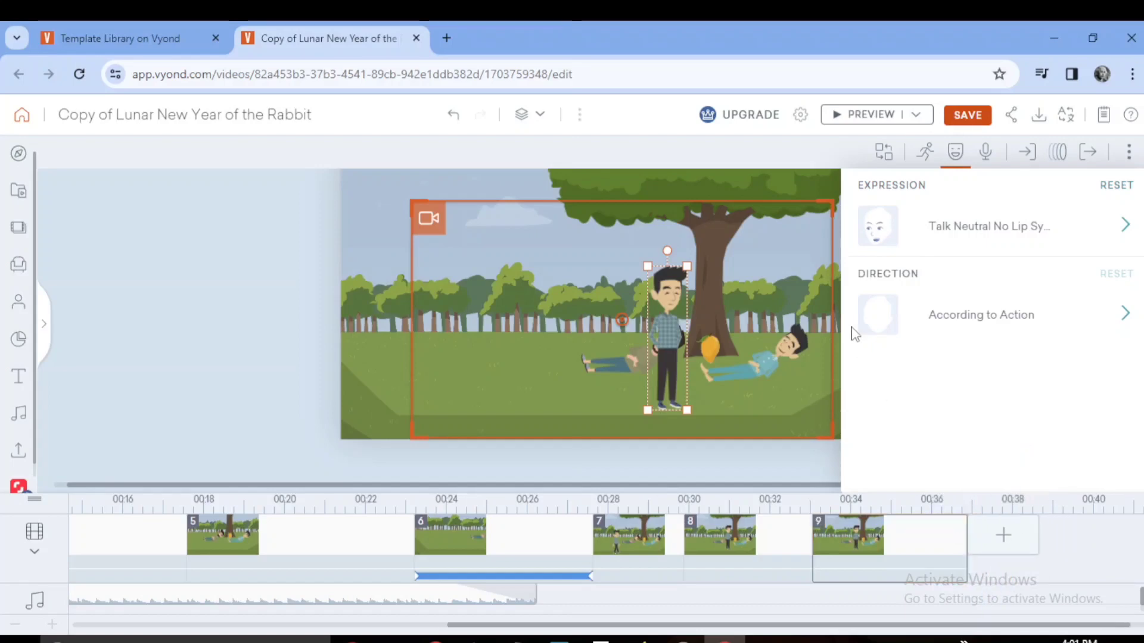
{"action": "left_click", "coordinate": [872, 115]}
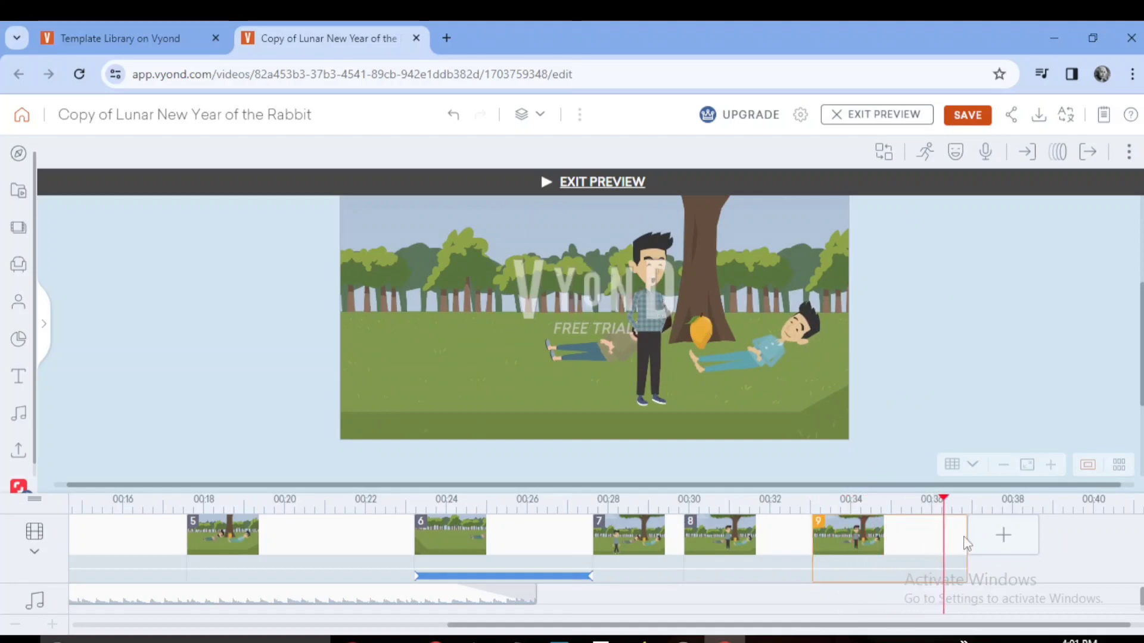
{"action": "left_click_drag", "start_coordinate": [964, 540], "coordinate": [992, 538]}
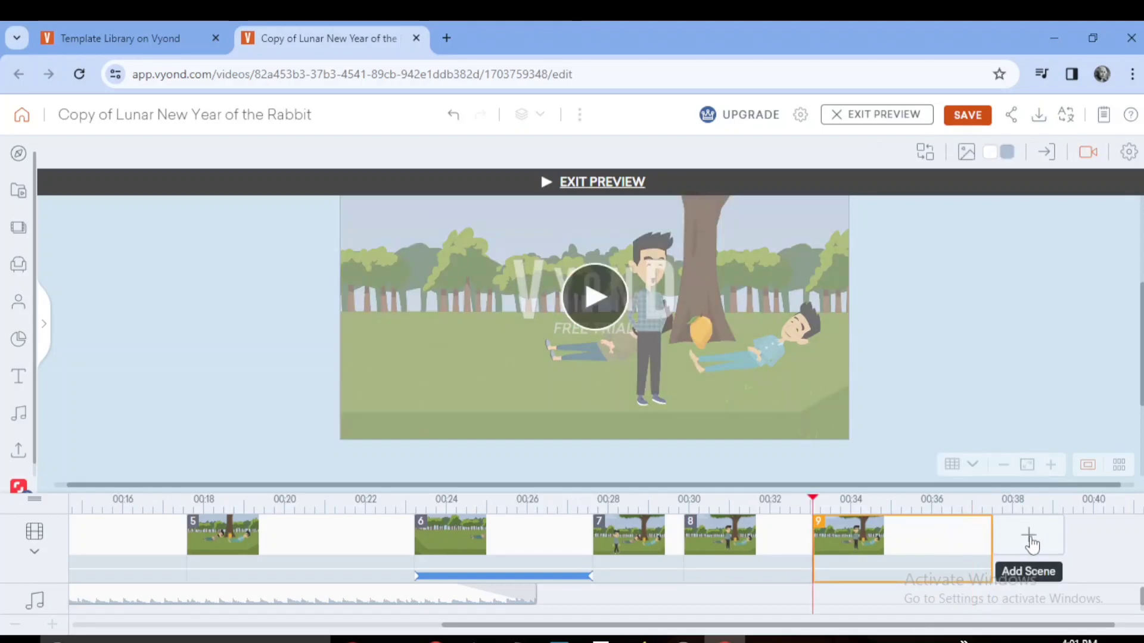
- Add a tenth scene that continues the last one and reset the standing man's expression in it
{"action": "left_click", "coordinate": [1030, 539]}
{"action": "left_click", "coordinate": [968, 463]}
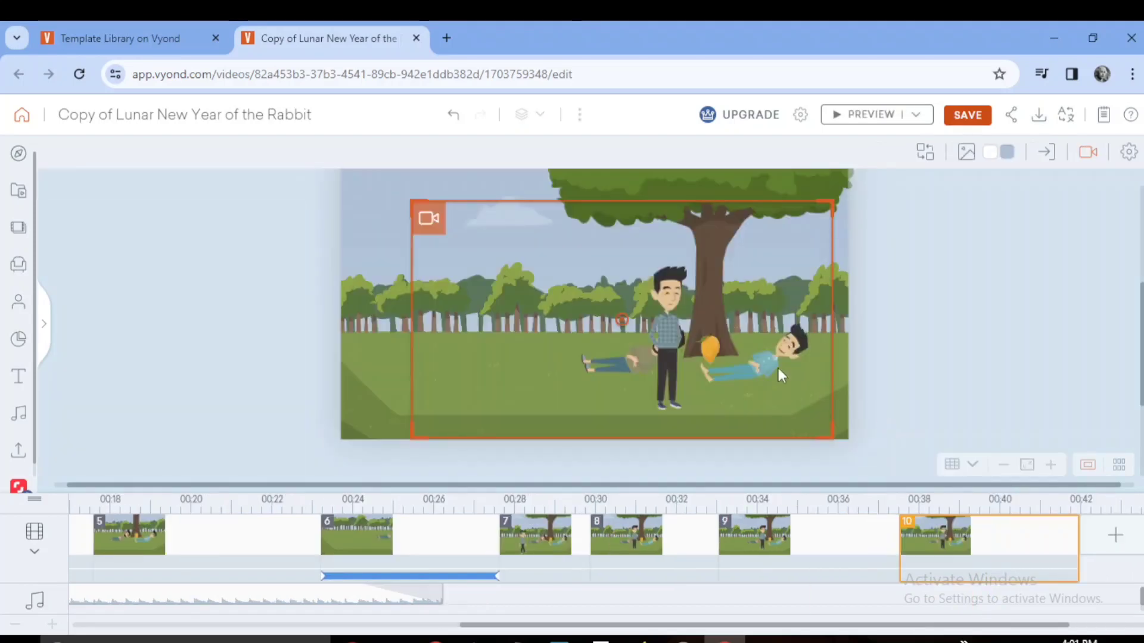
{"action": "left_click", "coordinate": [786, 350]}
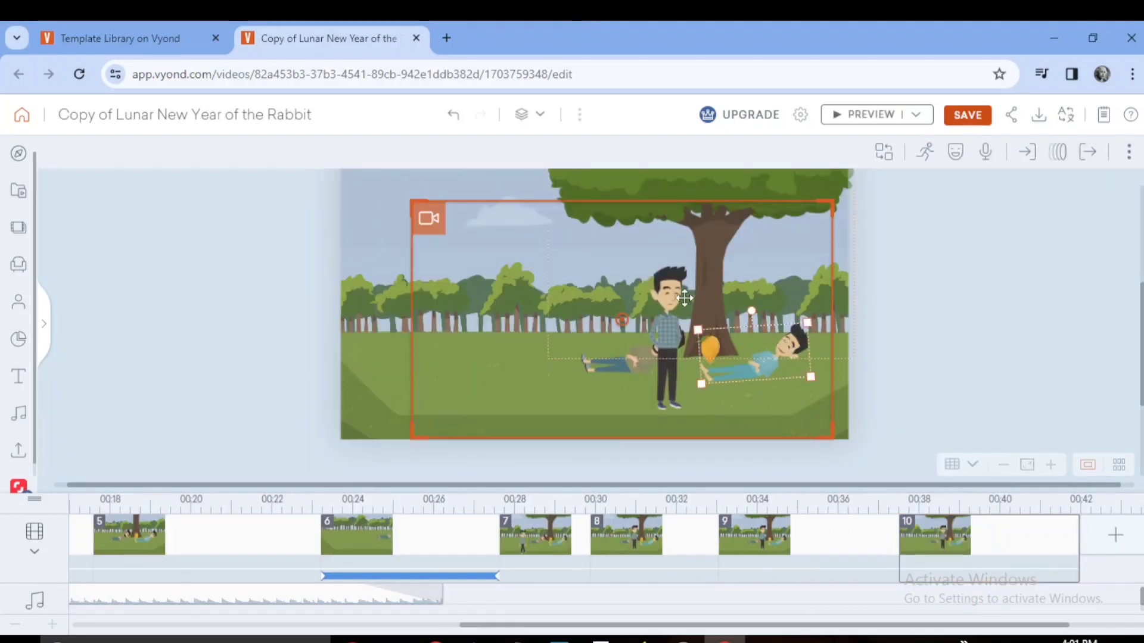
{"action": "left_click", "coordinate": [669, 290]}
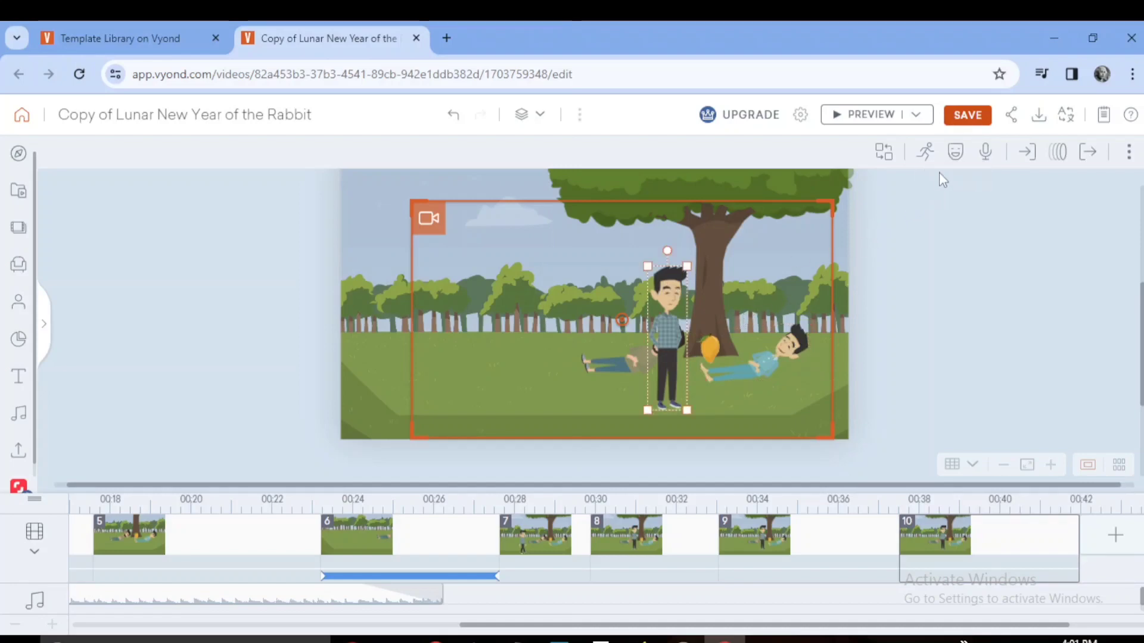
{"action": "left_click", "coordinate": [957, 153]}
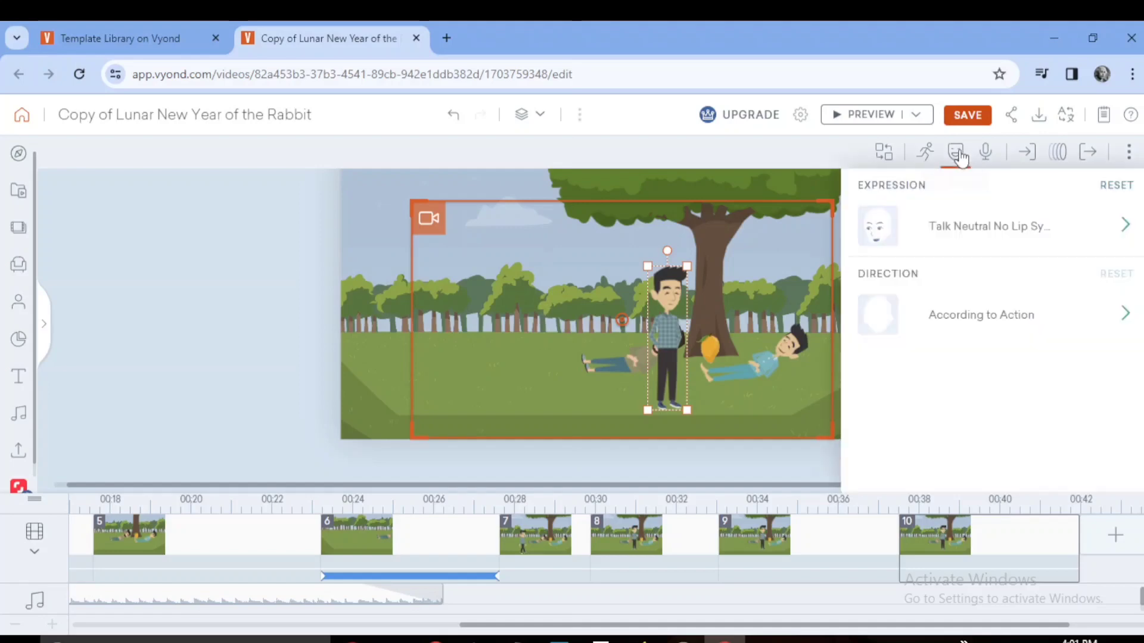
{"action": "left_click", "coordinate": [1117, 186]}
- Give the man lying under the tree in the tenth scene the Talk Neutral No Lip Sync 2 expression
{"action": "left_click", "coordinate": [782, 351]}
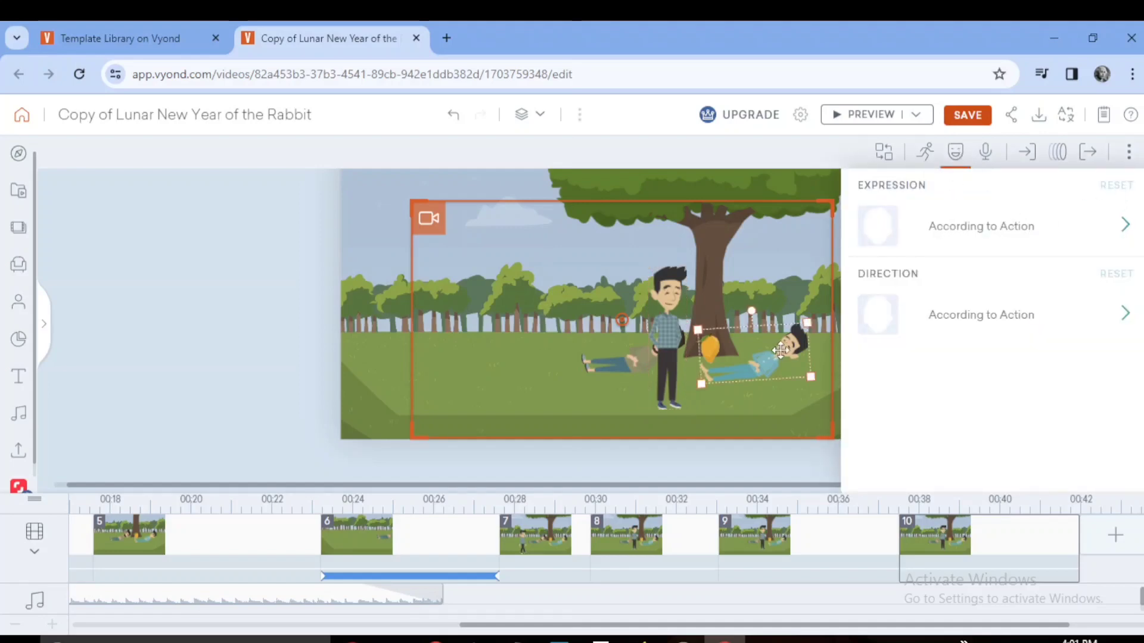
{"action": "left_click", "coordinate": [972, 229]}
{"action": "scroll", "coordinate": [1021, 375], "scroll_direction": "down", "scroll_amount": 3}
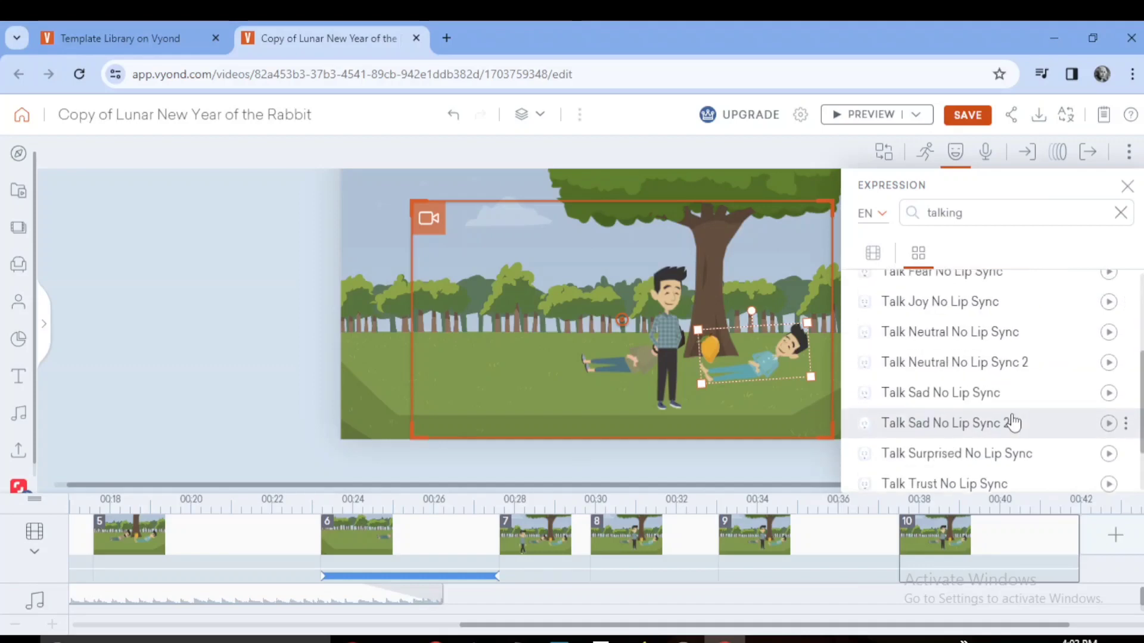
{"action": "scroll", "coordinate": [1013, 424], "scroll_direction": "down", "scroll_amount": 2}
{"action": "scroll", "coordinate": [992, 391], "scroll_direction": "up", "scroll_amount": 2}
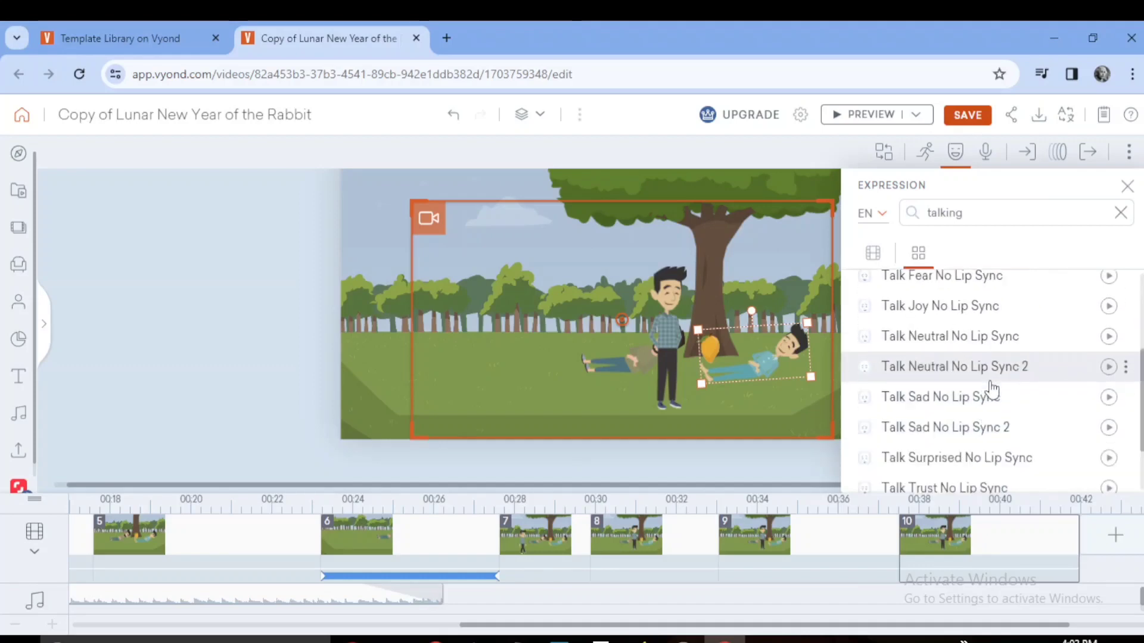
{"action": "left_click", "coordinate": [1003, 378]}
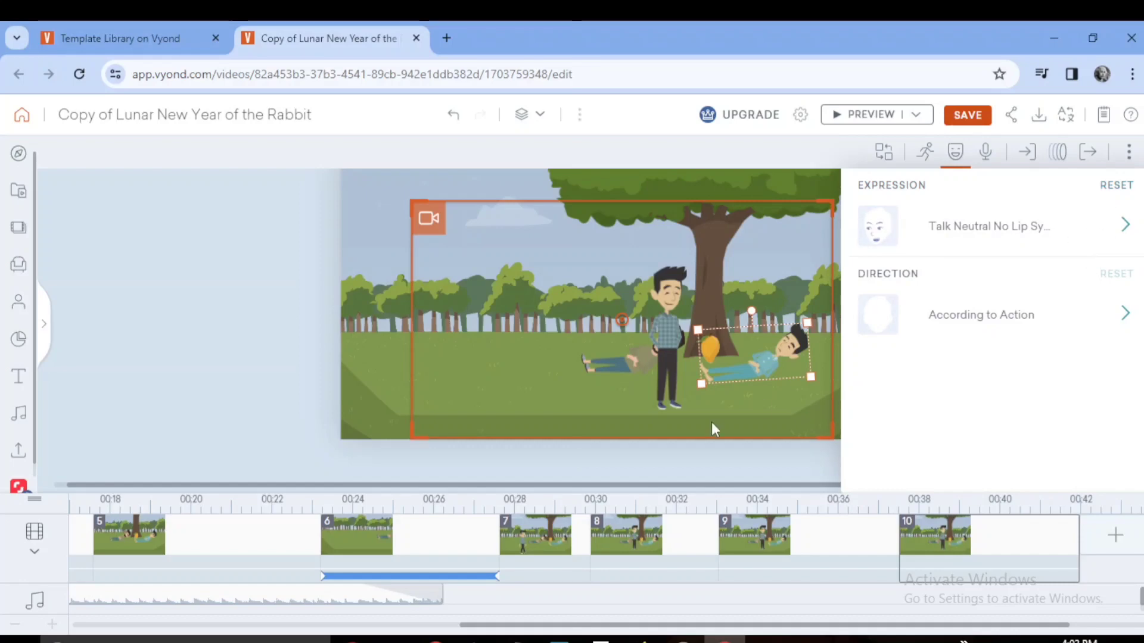
- Preview the tenth scene to check the lying man's talking animation
{"action": "left_click", "coordinate": [285, 306]}
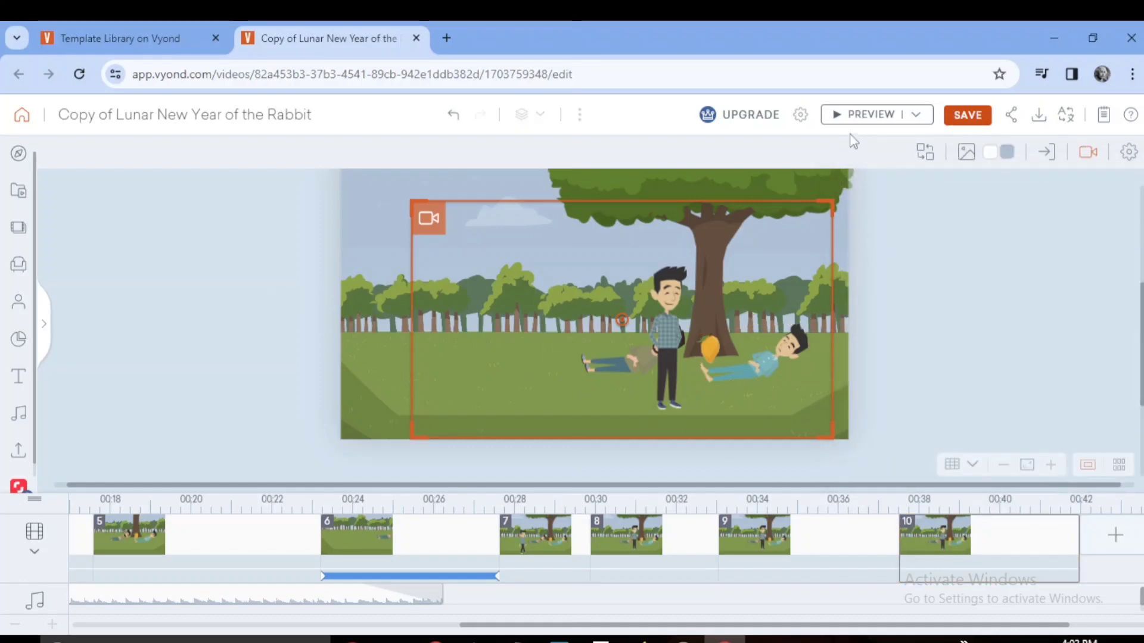
{"action": "left_click", "coordinate": [947, 521]}
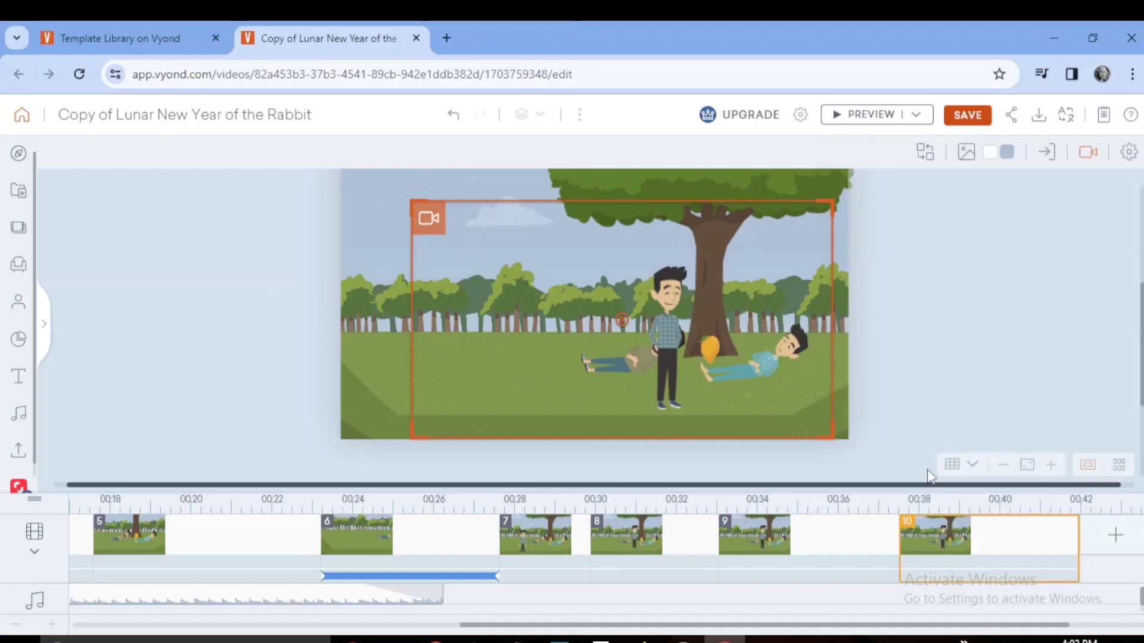
{"action": "left_click", "coordinate": [882, 116]}
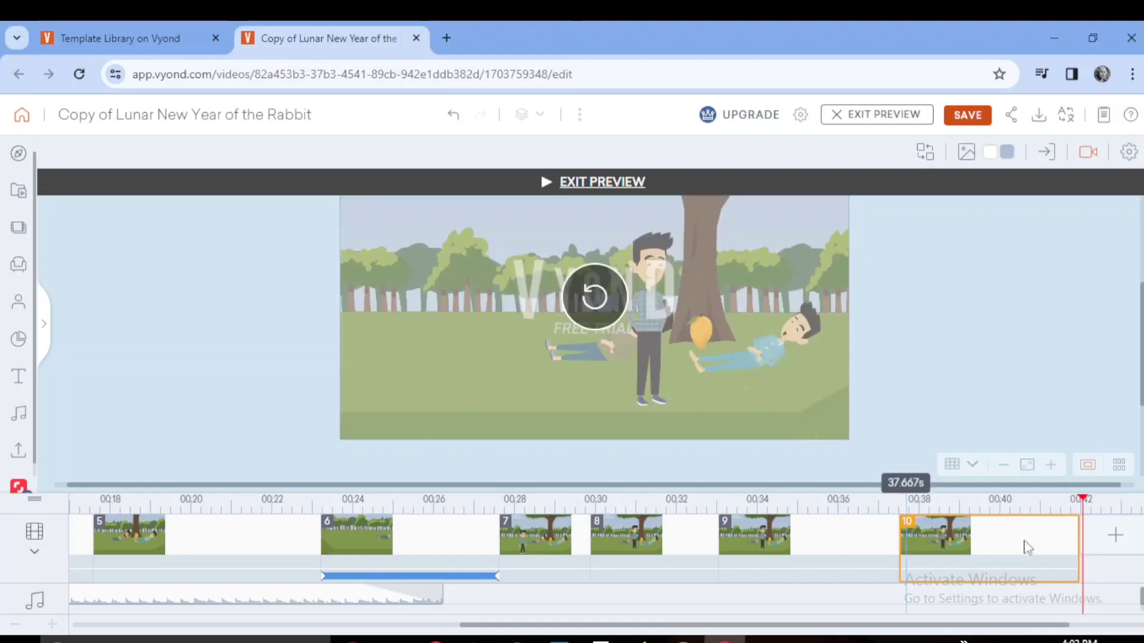
- Add an eleventh scene that continues the last one and reset the expression of the man lying under the tree
{"action": "left_click", "coordinate": [1115, 535]}
{"action": "left_click", "coordinate": [1045, 471]}
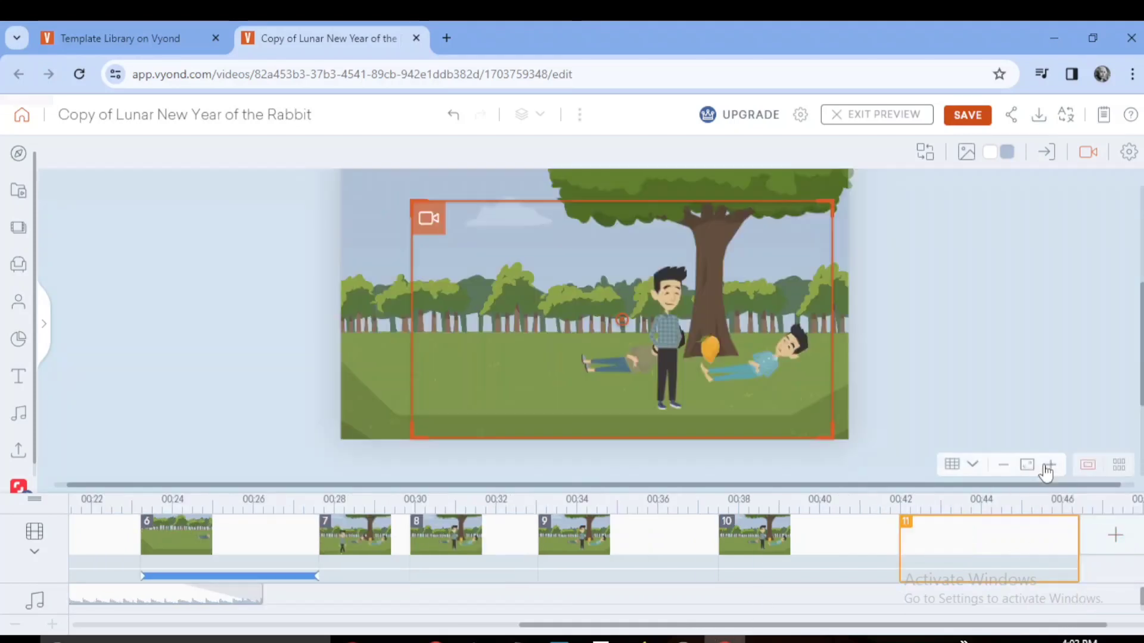
{"action": "left_click", "coordinate": [794, 358]}
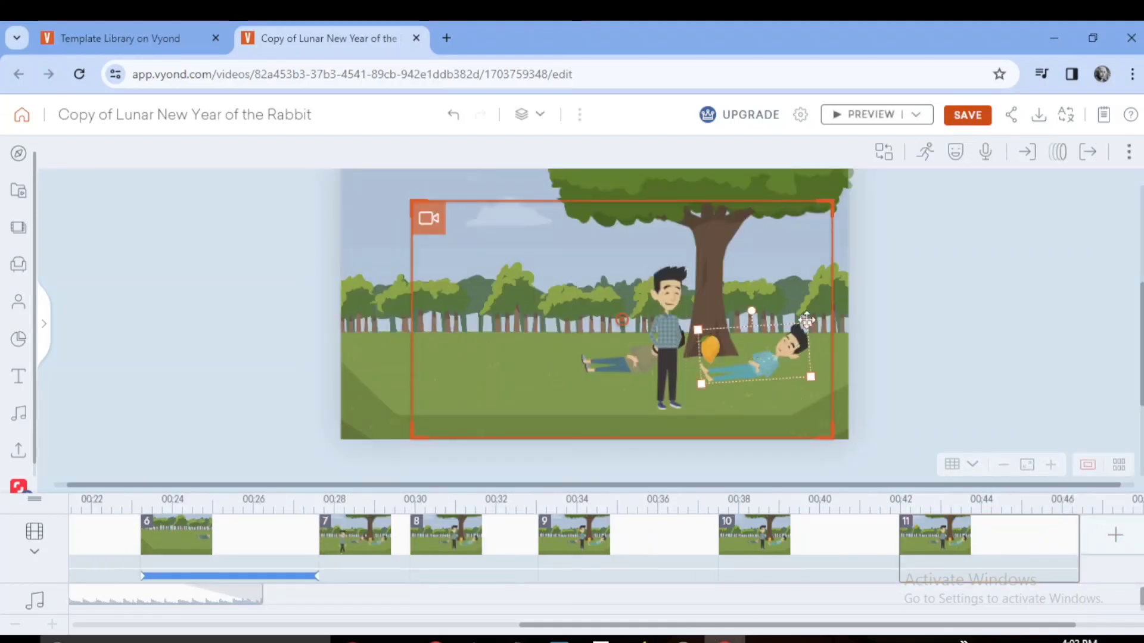
{"action": "left_click", "coordinate": [955, 153]}
{"action": "left_click", "coordinate": [1105, 189]}
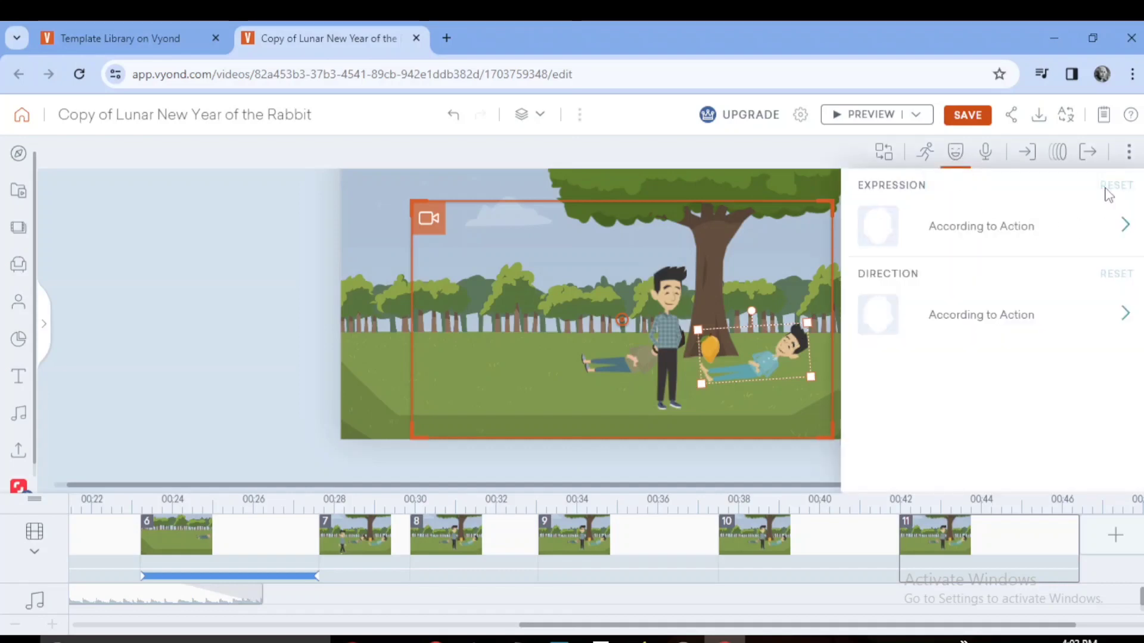
{"action": "left_click", "coordinate": [671, 303]}
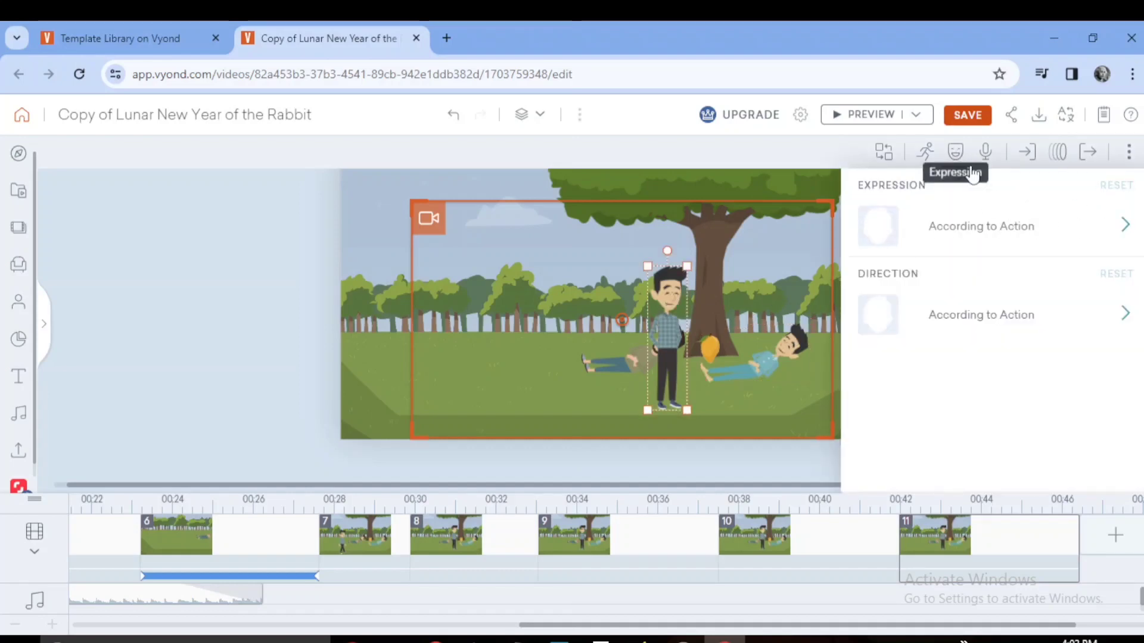
{"action": "left_click", "coordinate": [1008, 229]}
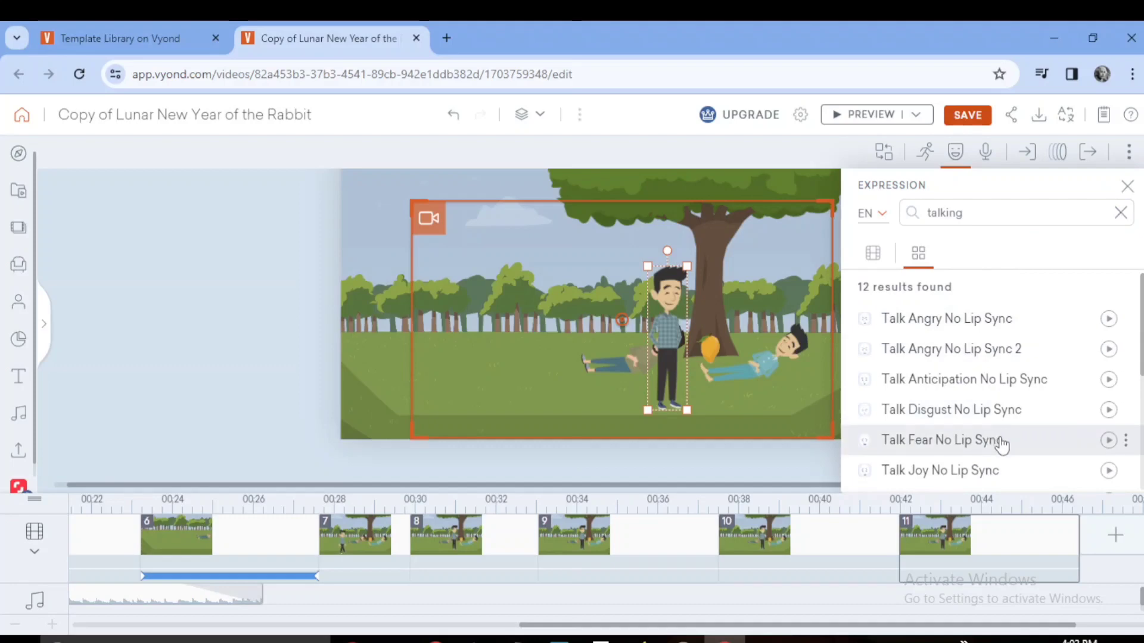
{"action": "scroll", "coordinate": [998, 448], "scroll_direction": "down", "scroll_amount": 2}
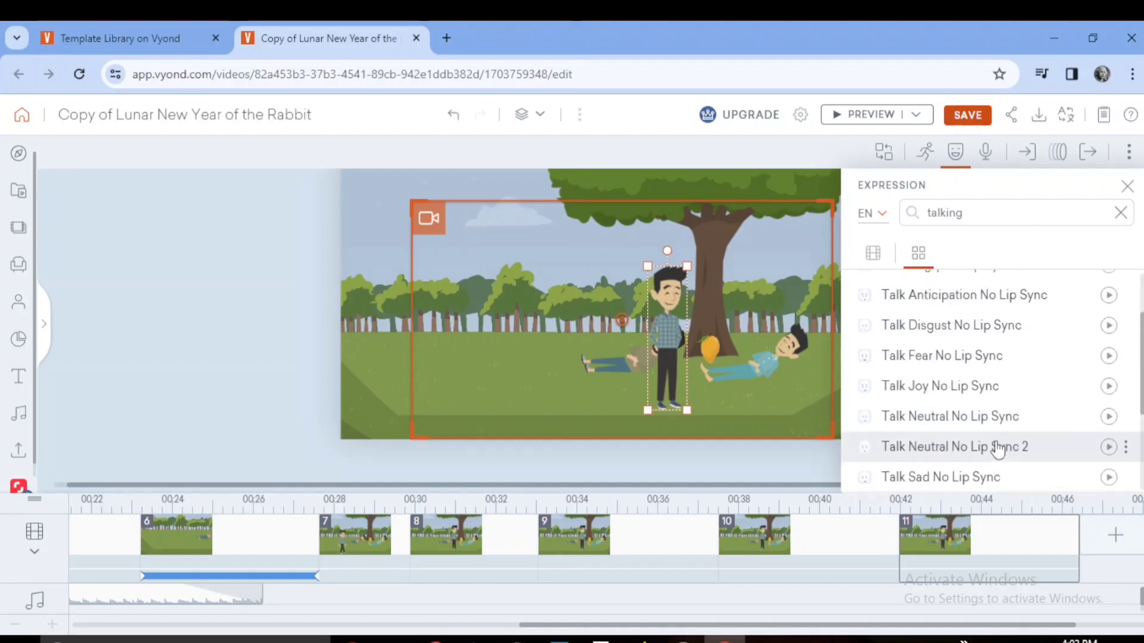
{"action": "left_click", "coordinate": [1108, 447]}
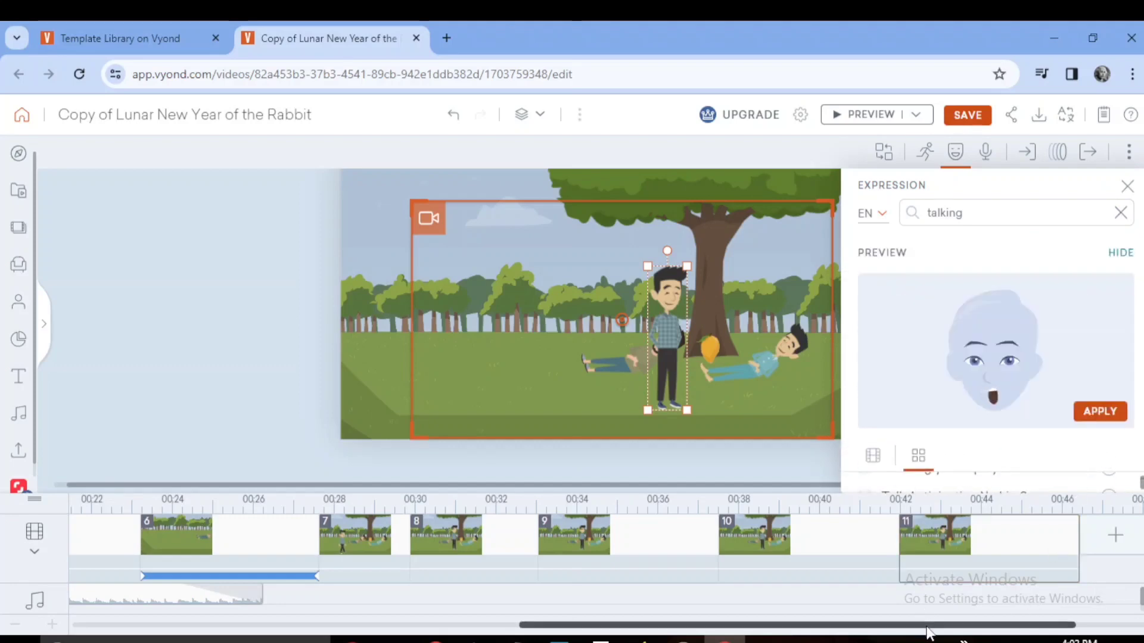
{"action": "left_click_drag", "start_coordinate": [980, 625], "coordinate": [1046, 624]}
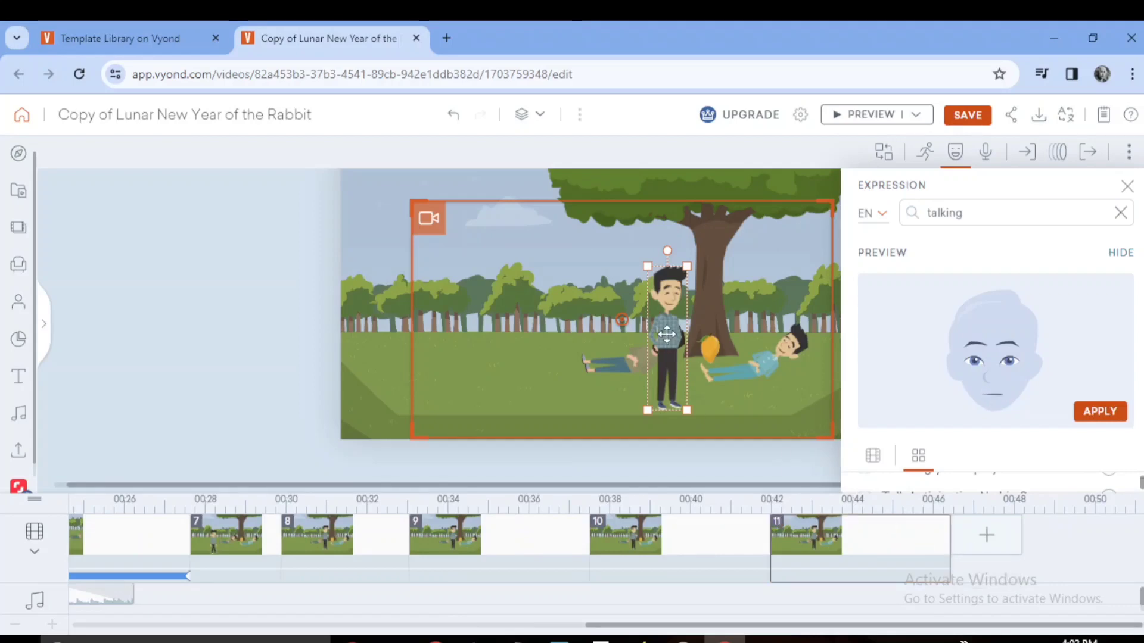
{"action": "left_click", "coordinate": [221, 285]}
- Apply the first action from the "walking" results to the standing man in the eleventh scene
{"action": "left_click", "coordinate": [673, 335]}
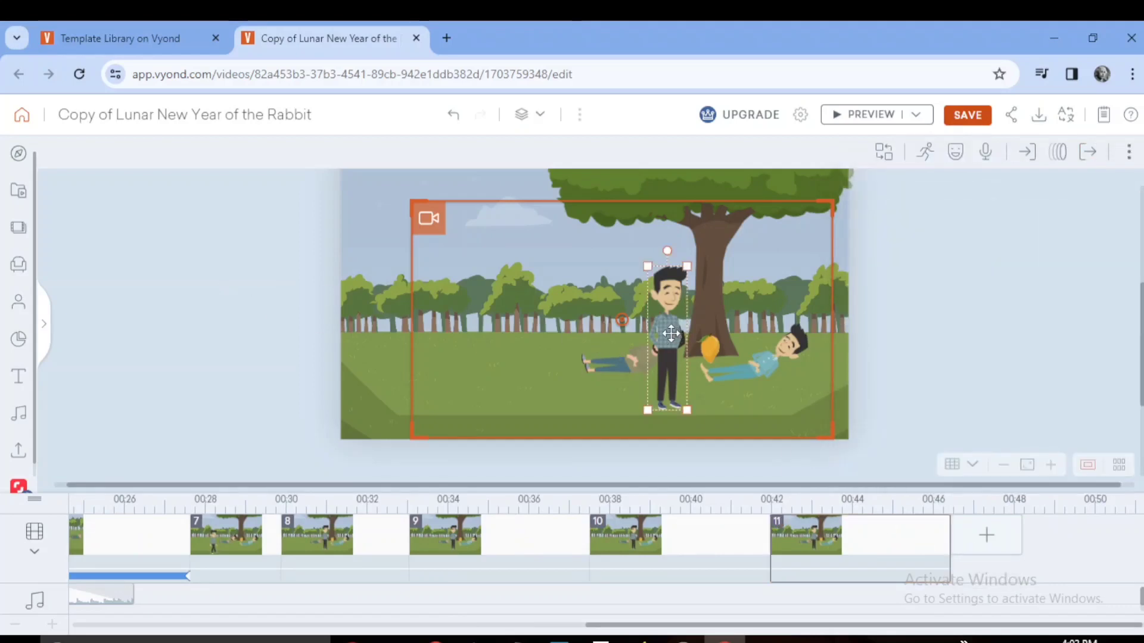
{"action": "left_click", "coordinate": [927, 153]}
{"action": "left_click", "coordinate": [926, 153]}
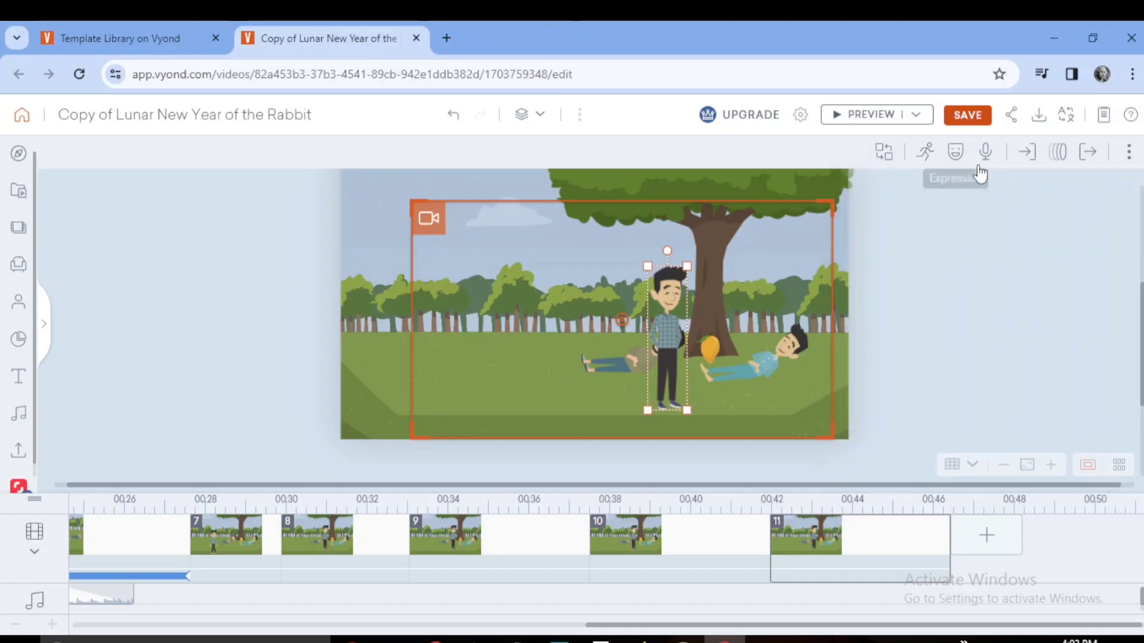
{"action": "left_click", "coordinate": [1058, 153]}
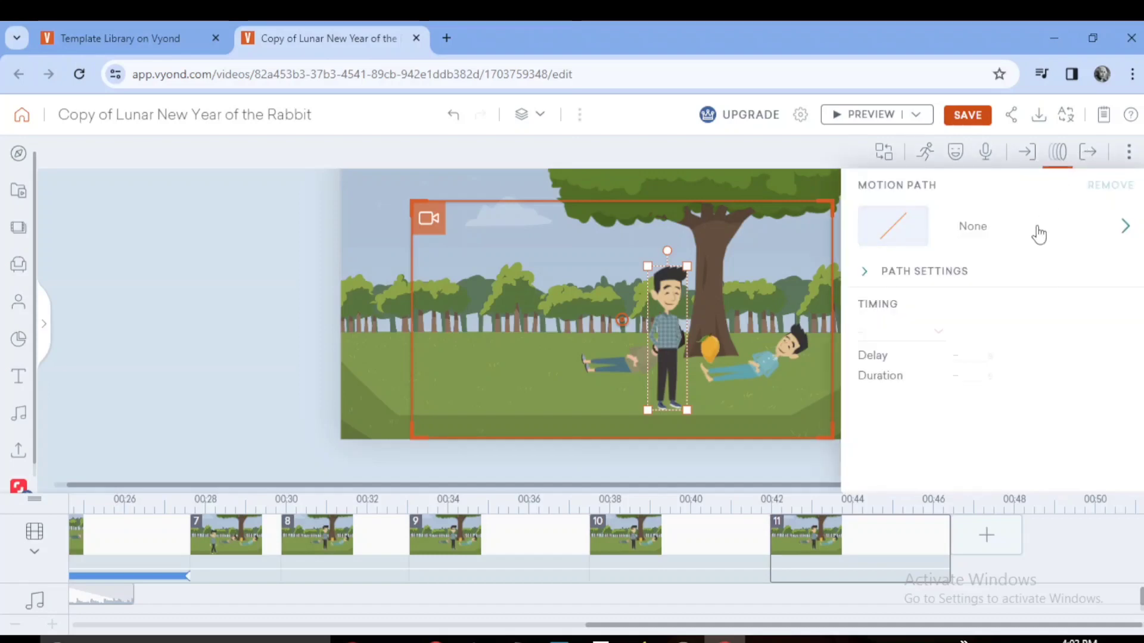
{"action": "left_click", "coordinate": [926, 153]}
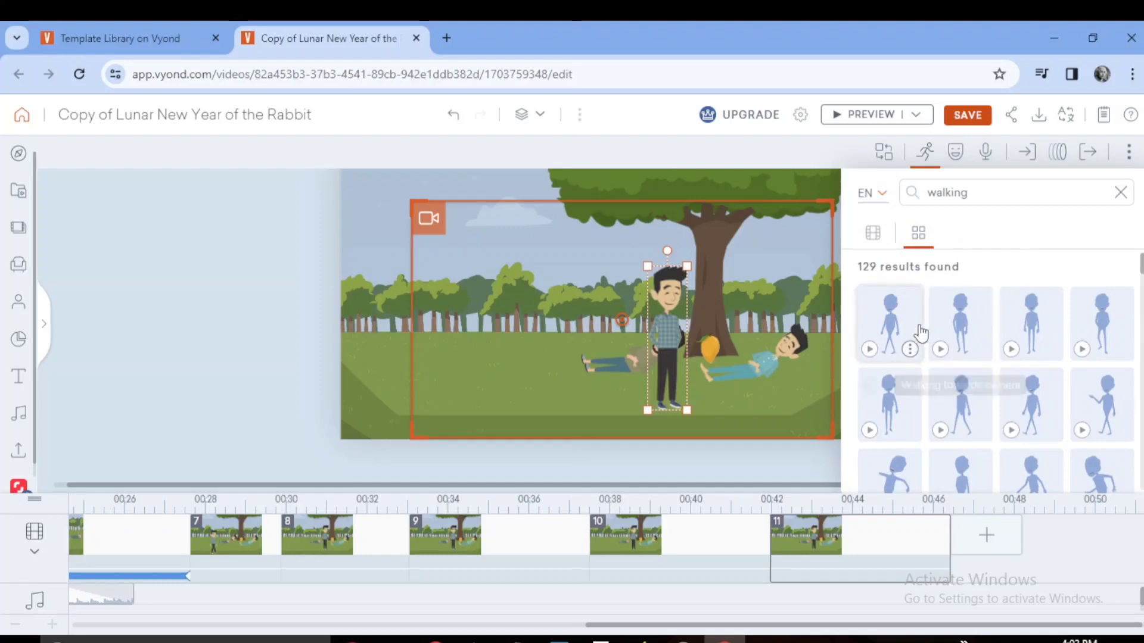
{"action": "left_click", "coordinate": [870, 349]}
{"action": "left_click", "coordinate": [1107, 392]}
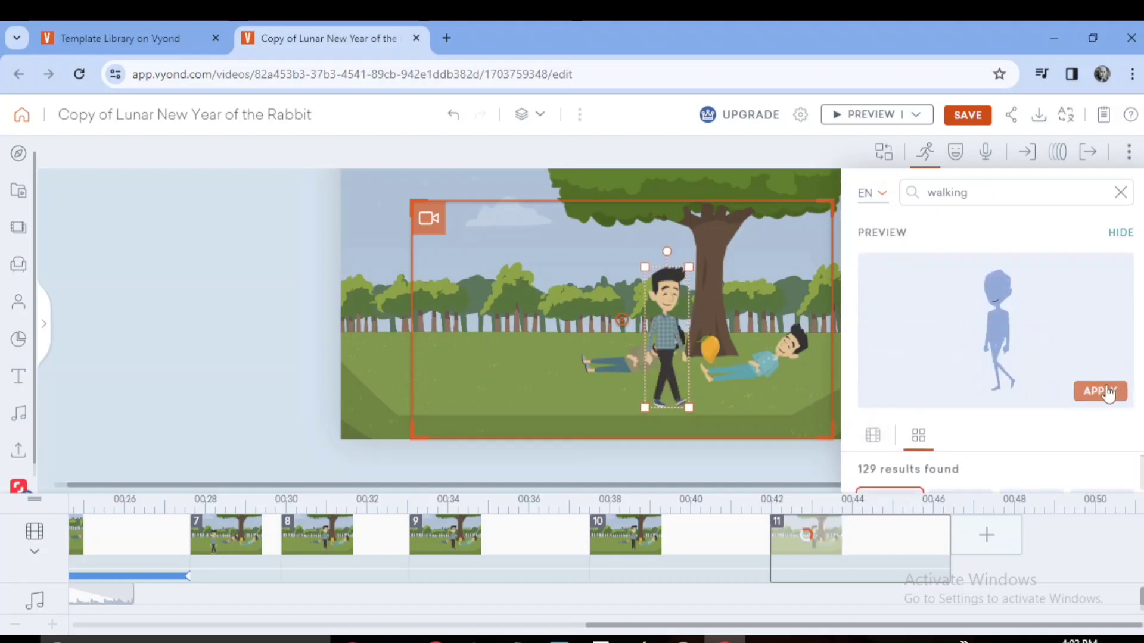
- Give the walking man in the eleventh scene the rightward Line - Horizontal motion path
{"action": "left_click", "coordinate": [1062, 164]}
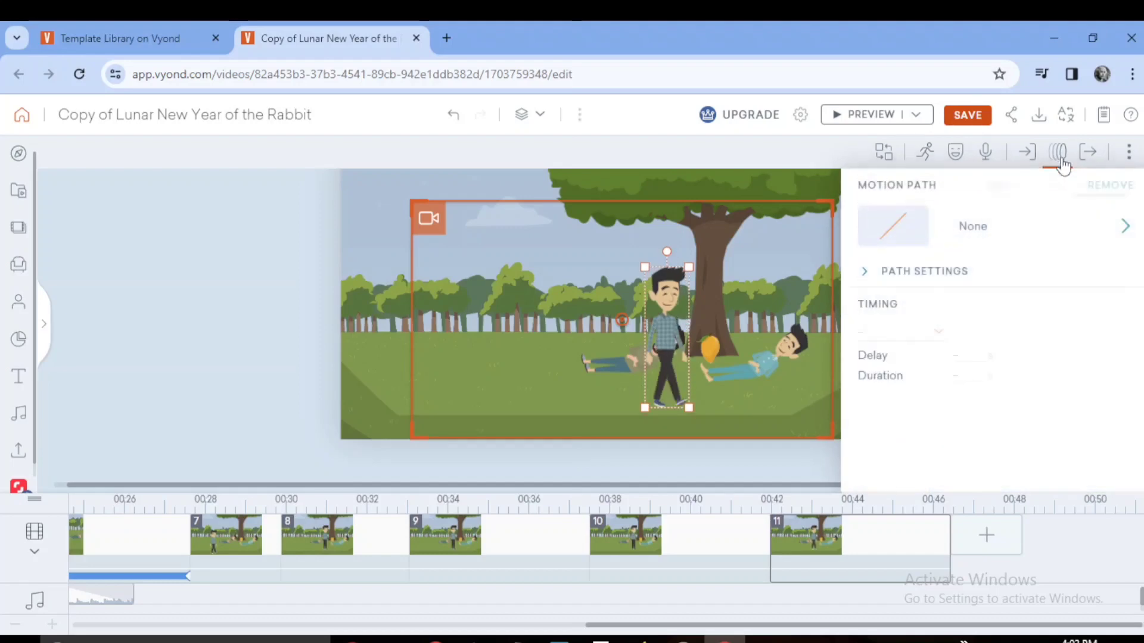
{"action": "left_click", "coordinate": [1035, 237]}
{"action": "left_click", "coordinate": [945, 332]}
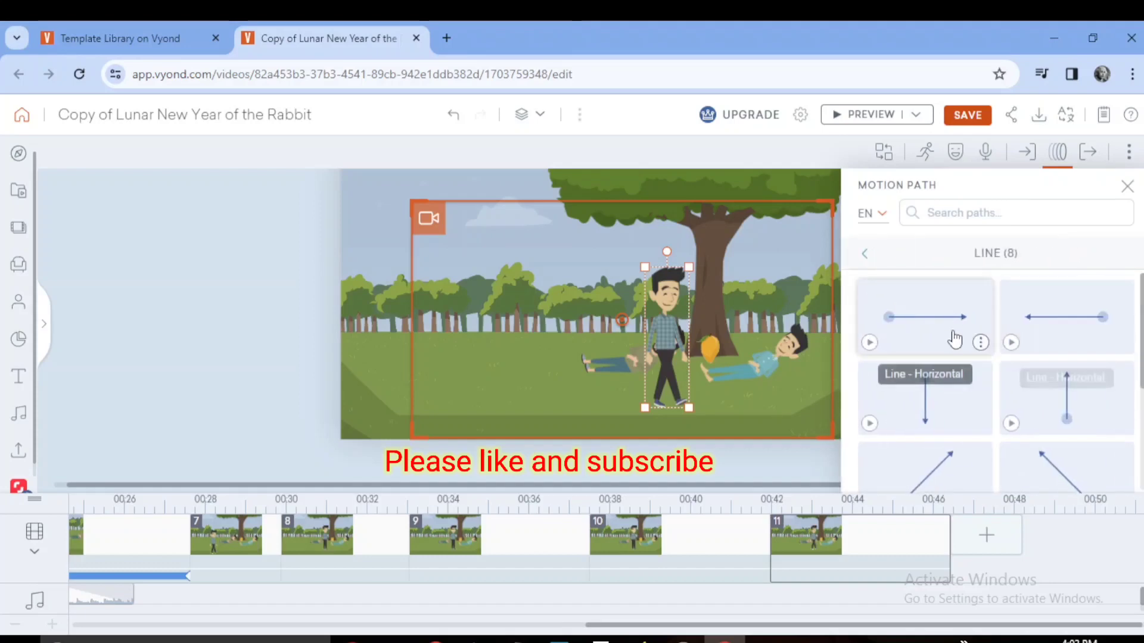
{"action": "left_click", "coordinate": [951, 329]}
{"action": "left_click", "coordinate": [260, 273]}
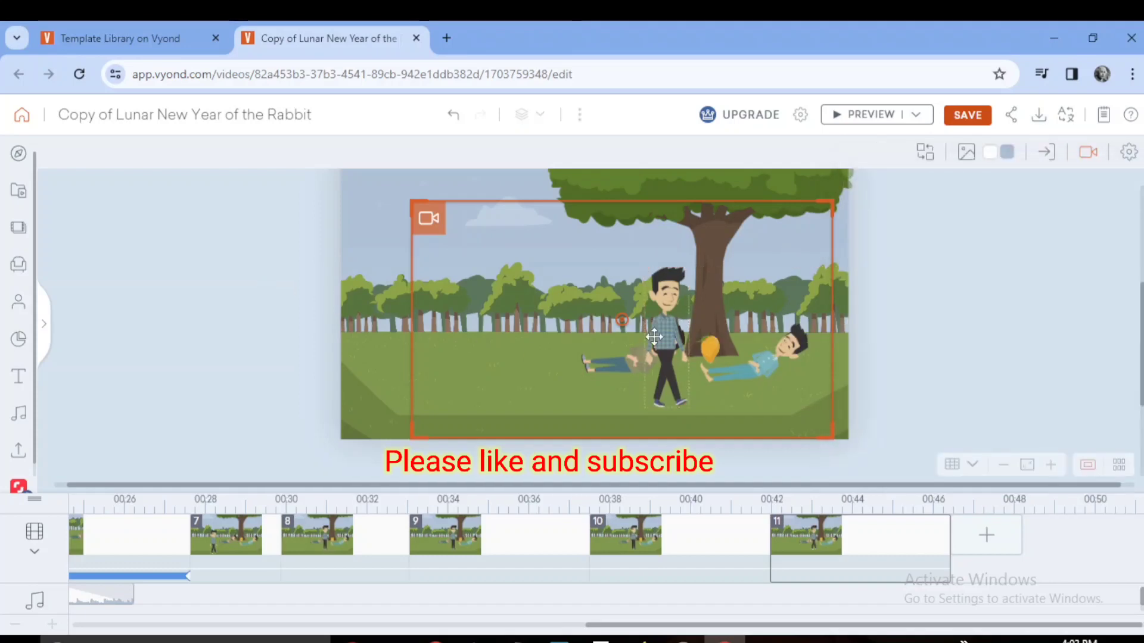
- Shift the end of the walking man's motion path slightly lower, beyond the right edge of the eleventh scene, and preview the scene
{"action": "left_click", "coordinate": [660, 310]}
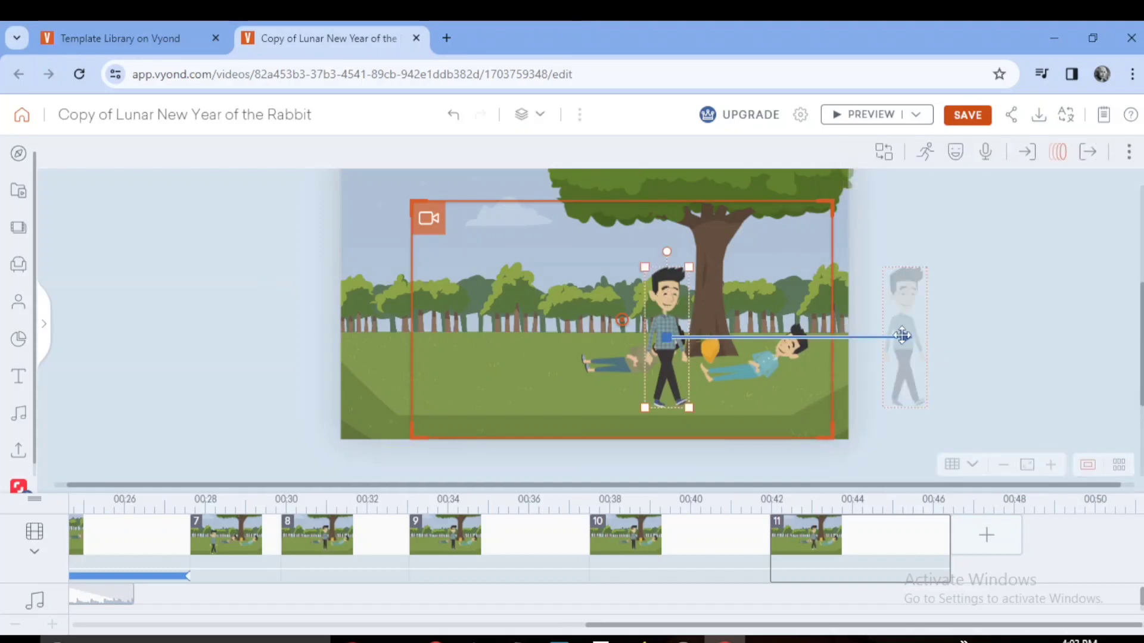
{"action": "left_click_drag", "start_coordinate": [902, 336], "coordinate": [906, 349]}
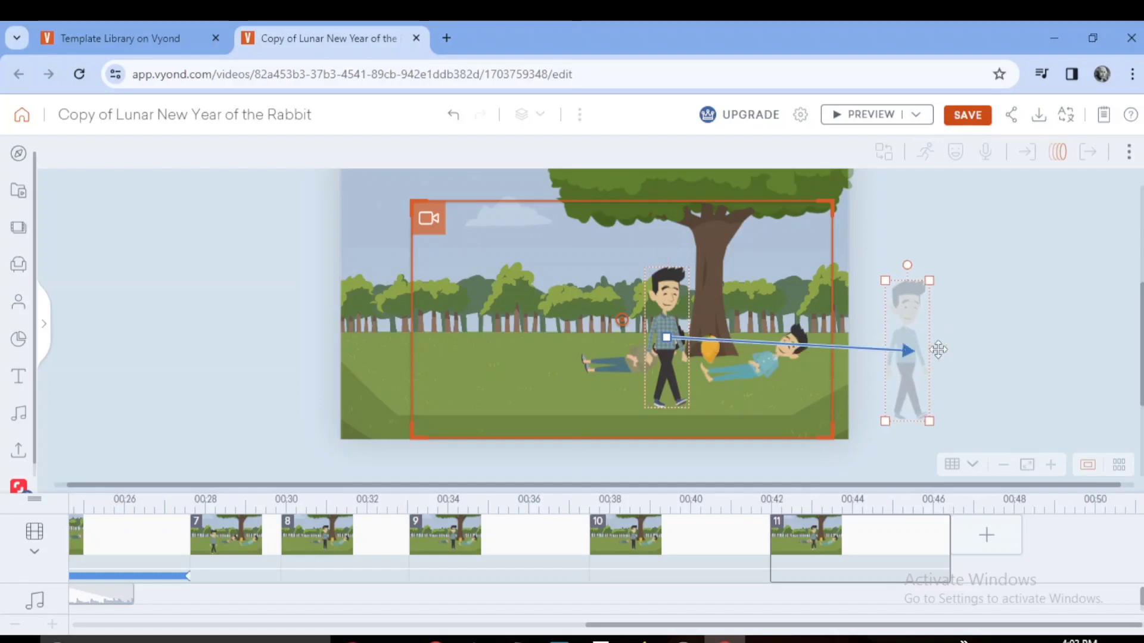
{"action": "left_click", "coordinate": [999, 344]}
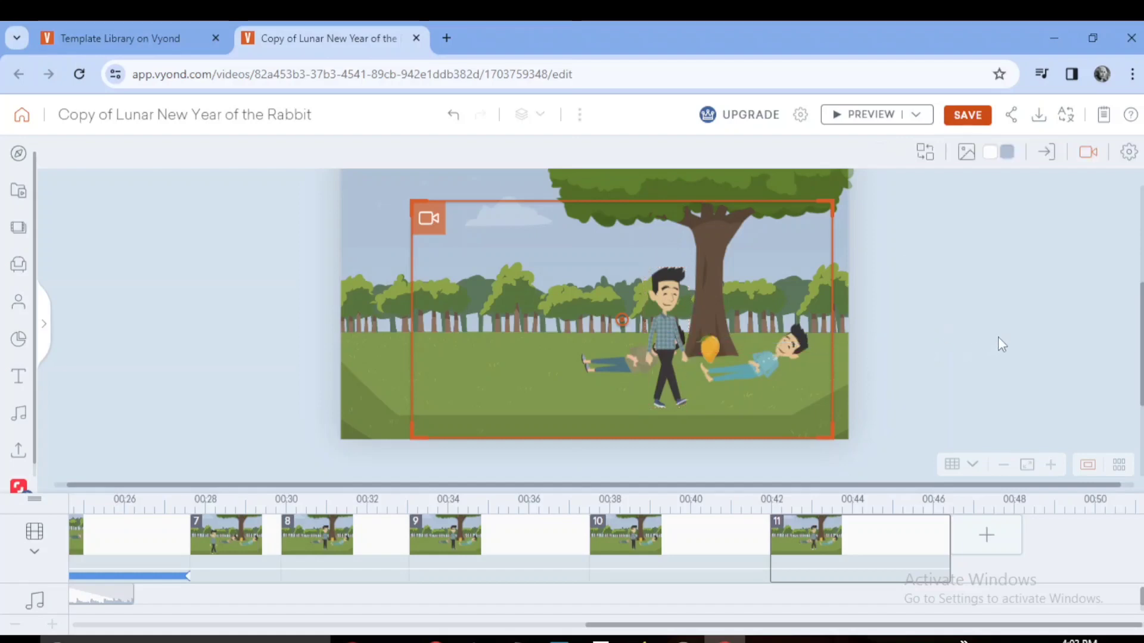
{"action": "left_click", "coordinate": [880, 116]}
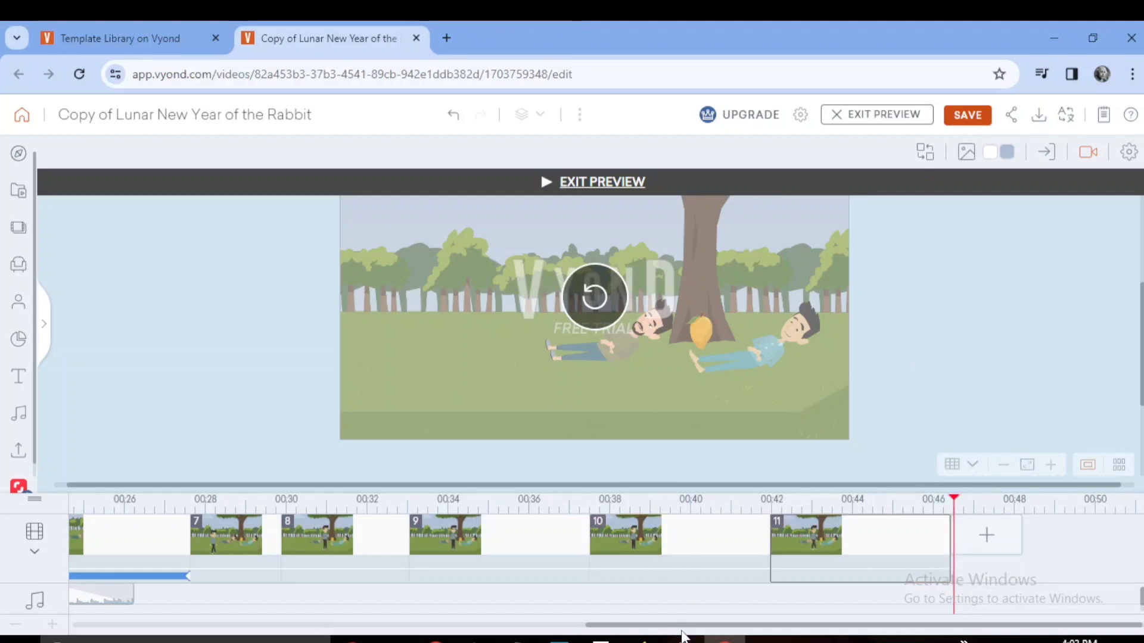
- Return to the first scene and preview the whole video from its beginning
{"action": "left_click_drag", "start_coordinate": [682, 625], "coordinate": [181, 623]}
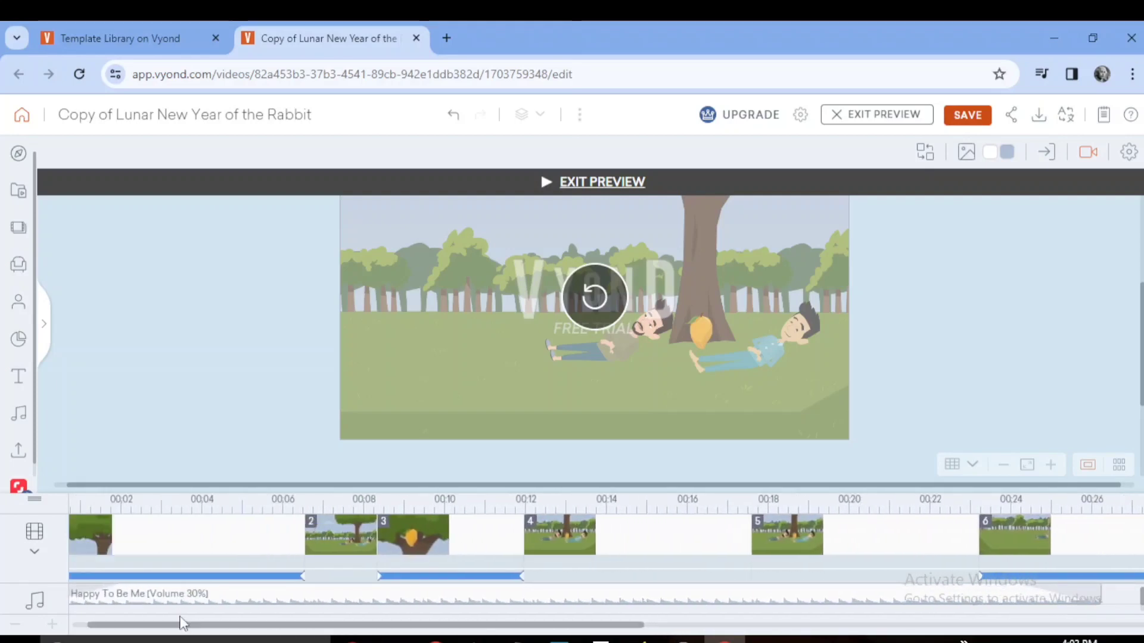
{"action": "left_click", "coordinate": [203, 539]}
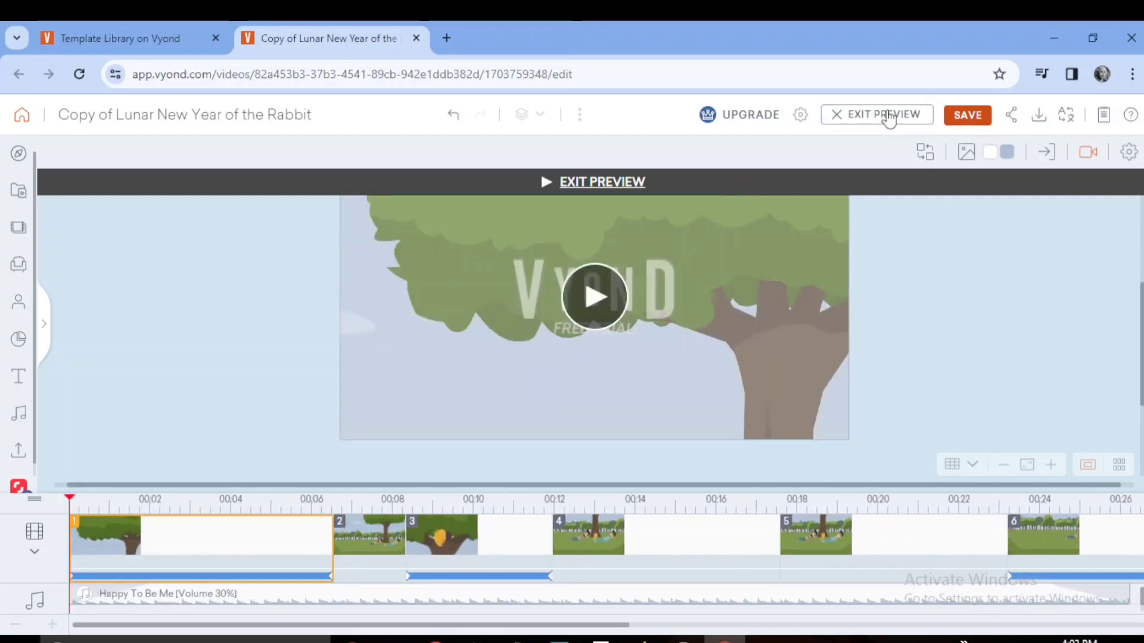
{"action": "left_click", "coordinate": [888, 115]}
{"action": "left_click", "coordinate": [870, 115]}
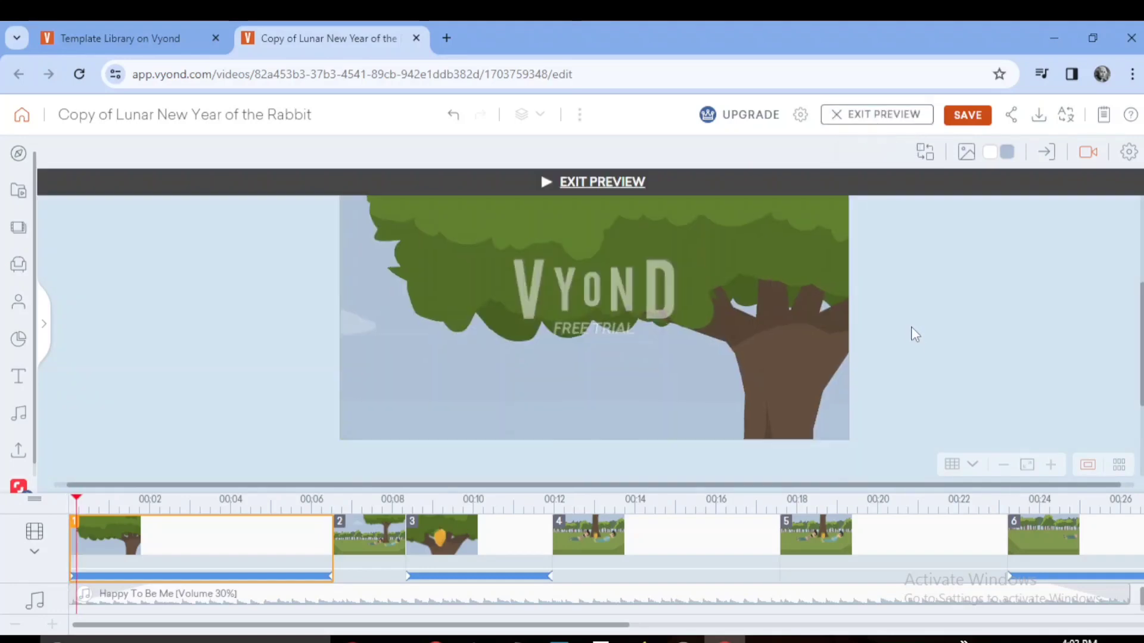